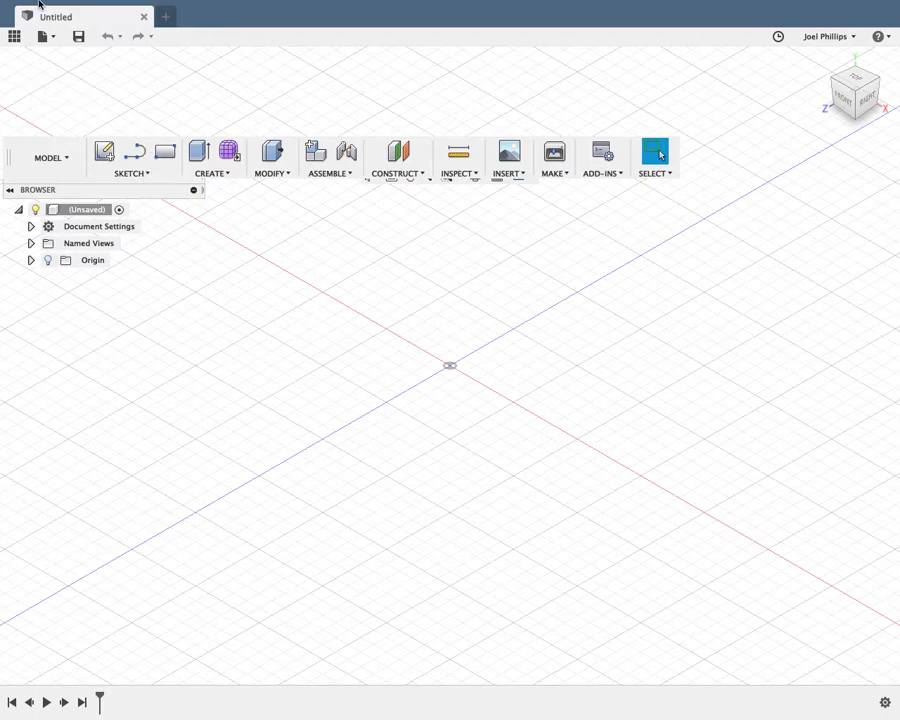
Take the modelling window out of full screen and move it up the desktop
mouse_move(6, 2)
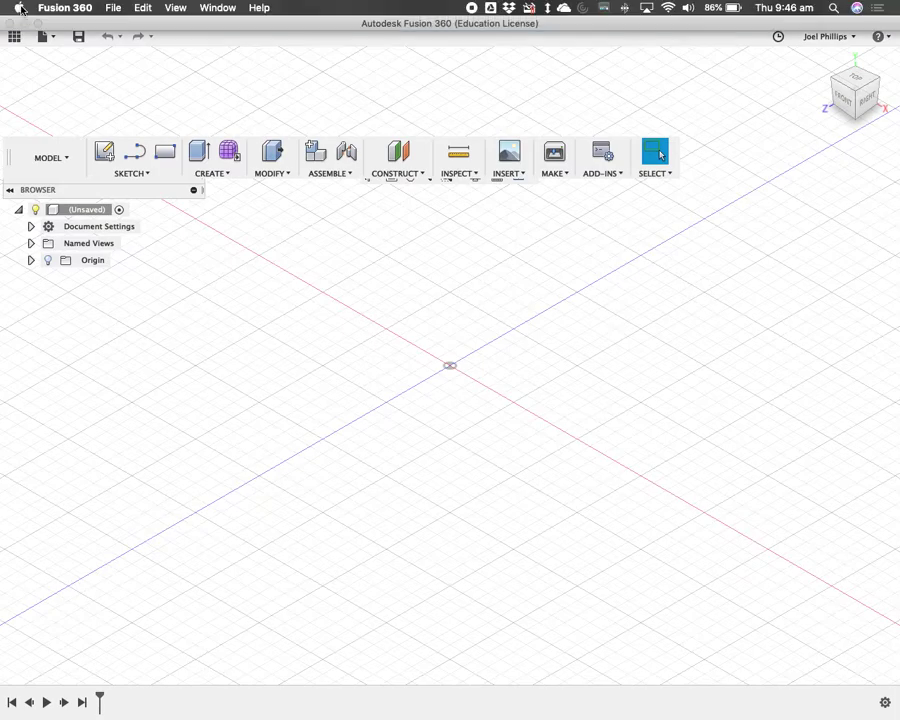
click(37, 23)
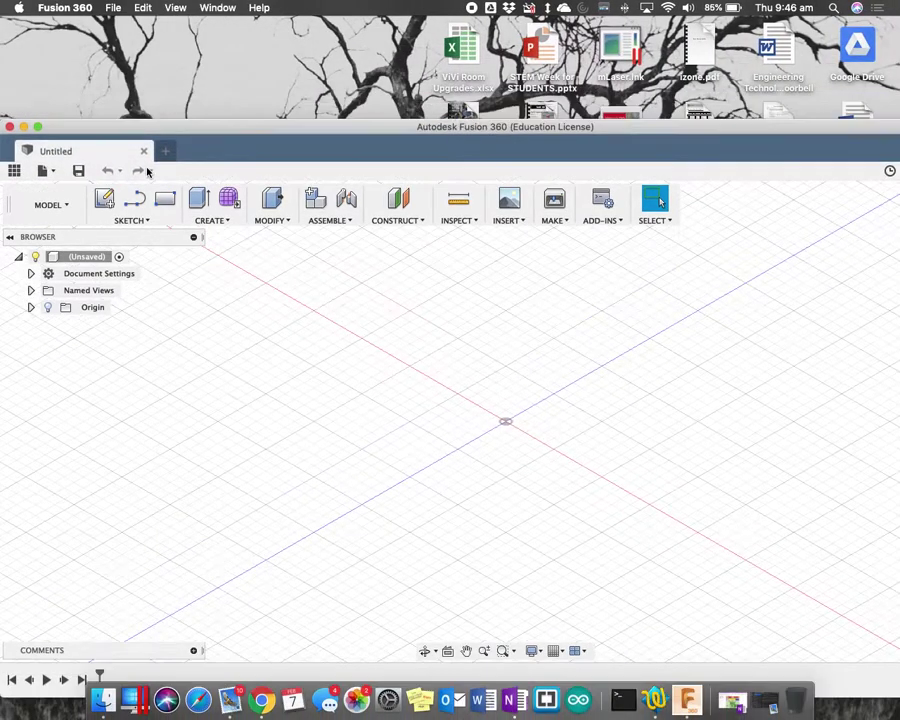
drag(165, 127, 162, 51)
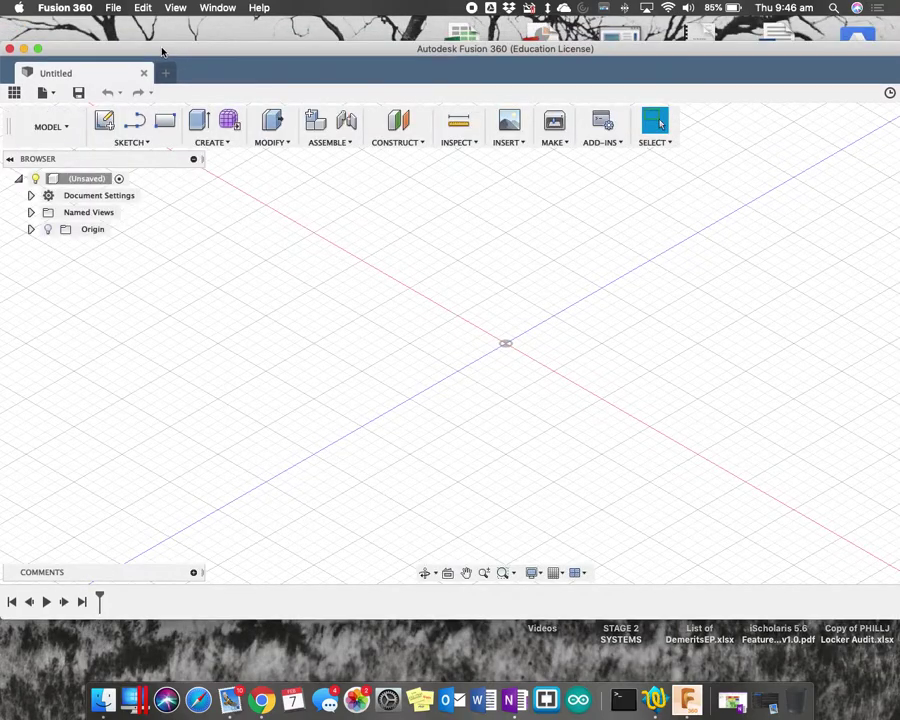
click(150, 142)
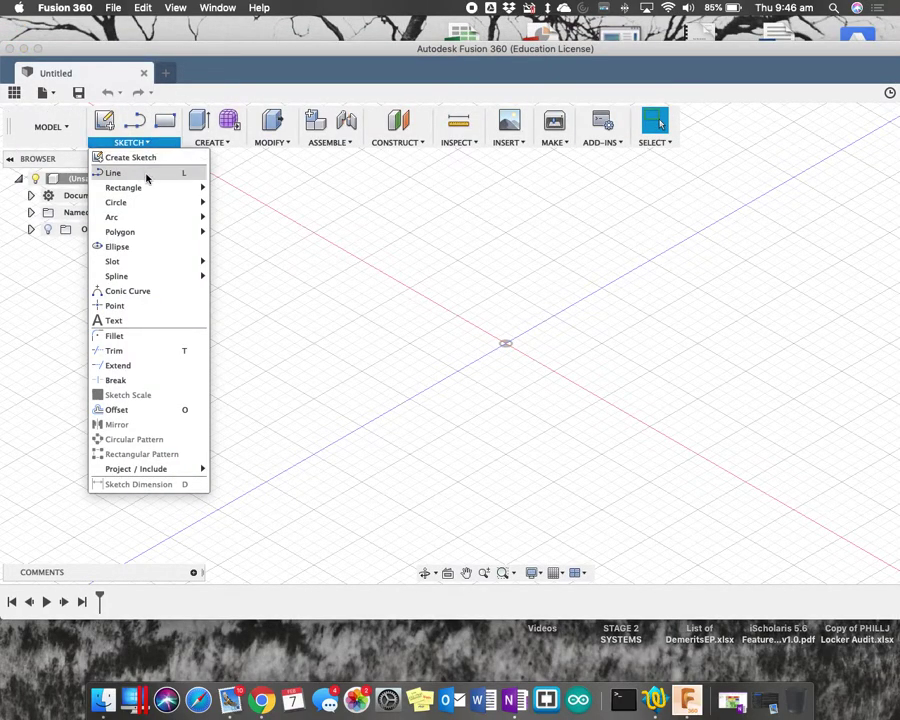
mouse_move(144, 194)
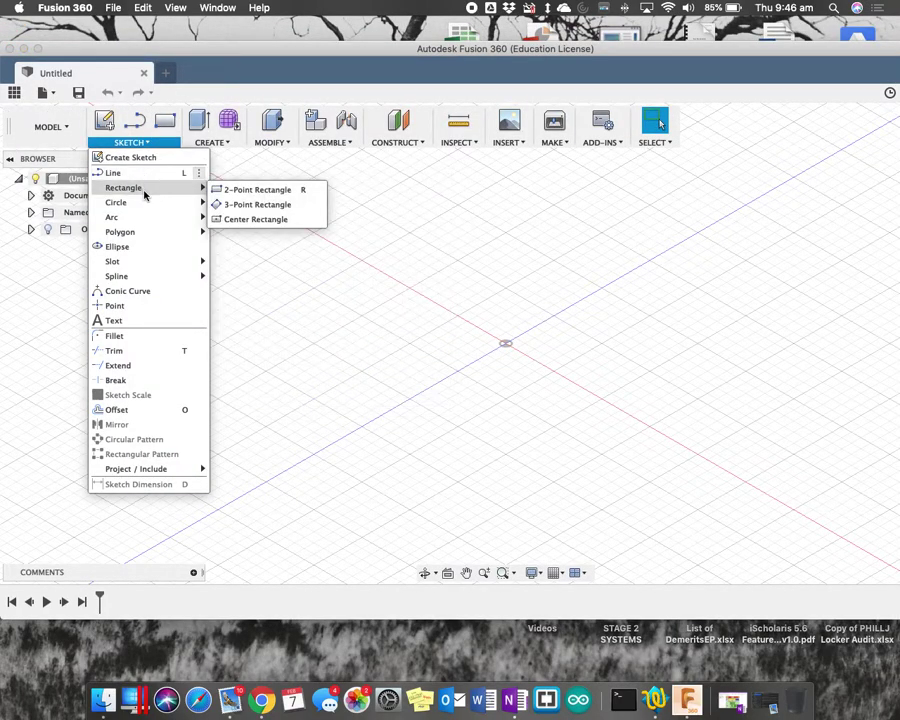
click(247, 221)
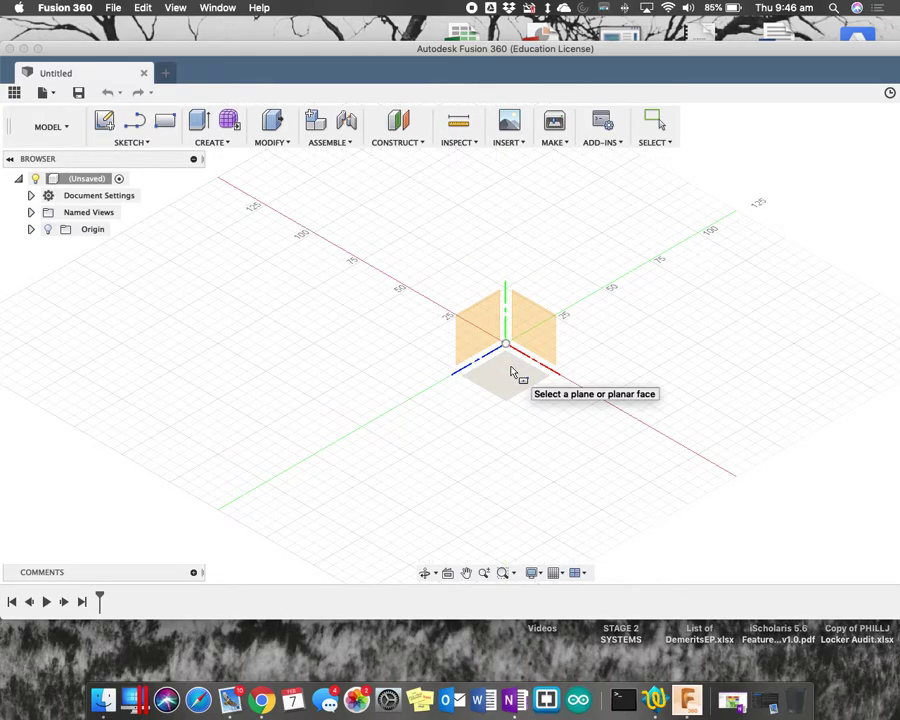
click(538, 352)
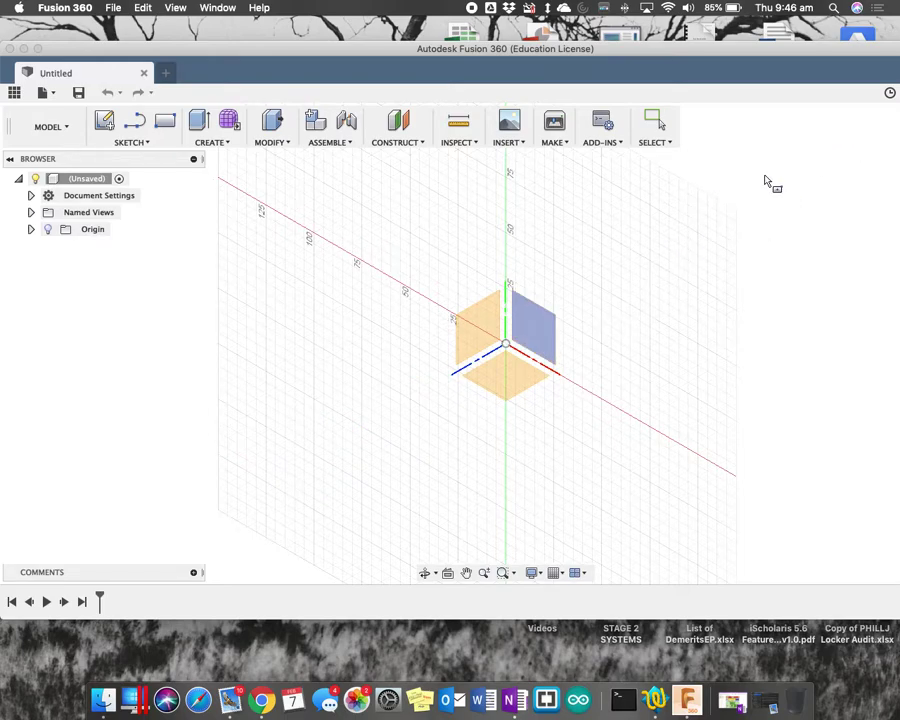
click(505, 382)
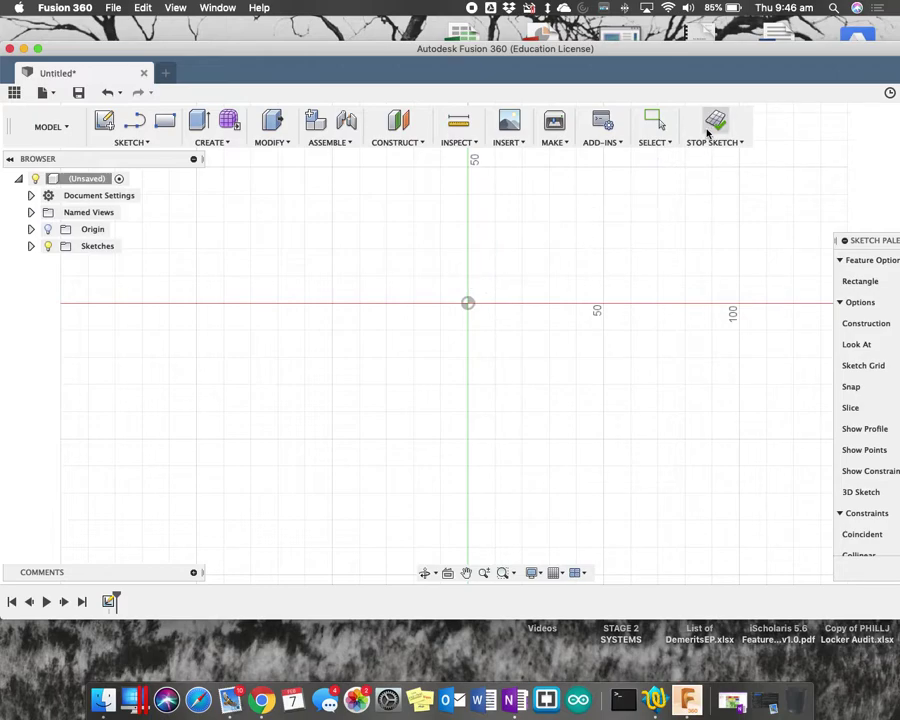
click(689, 137)
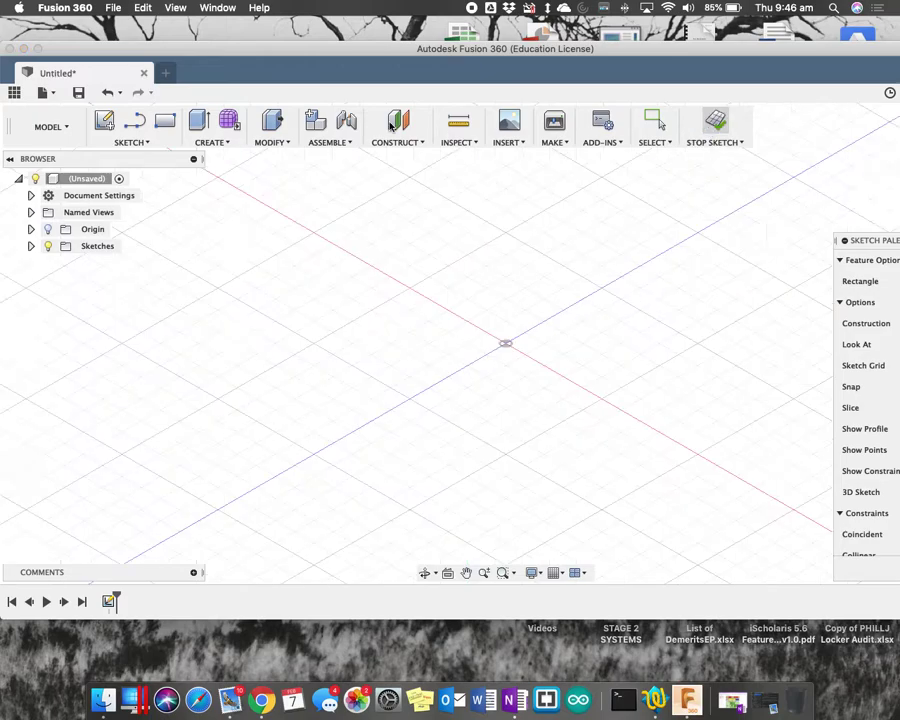
Sketch a 600 mm by 600 mm center rectangle centred on the origin of the horizontal ground plane
click(146, 148)
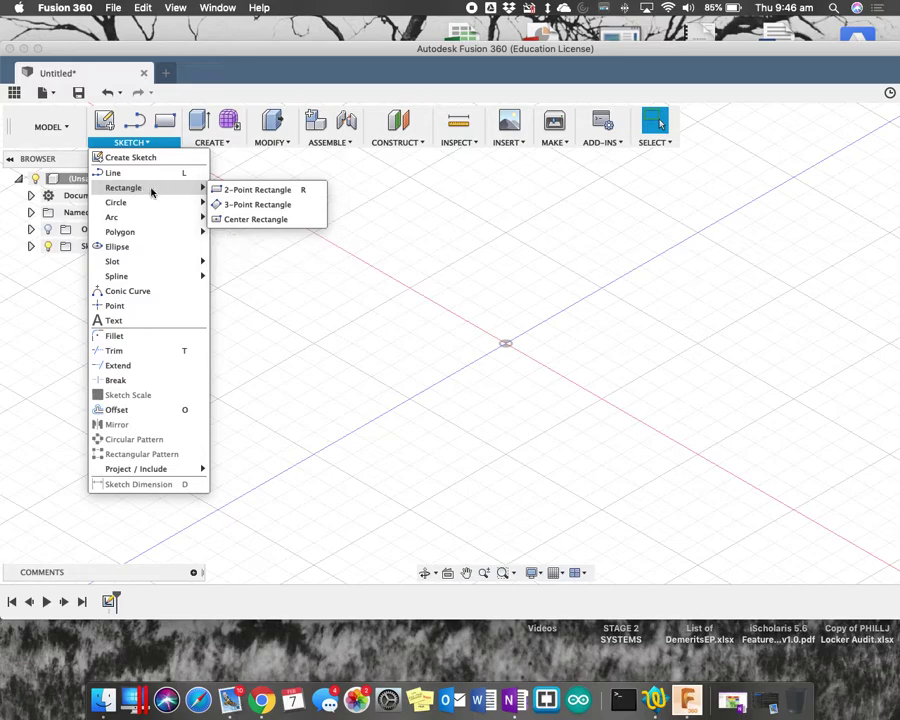
click(235, 219)
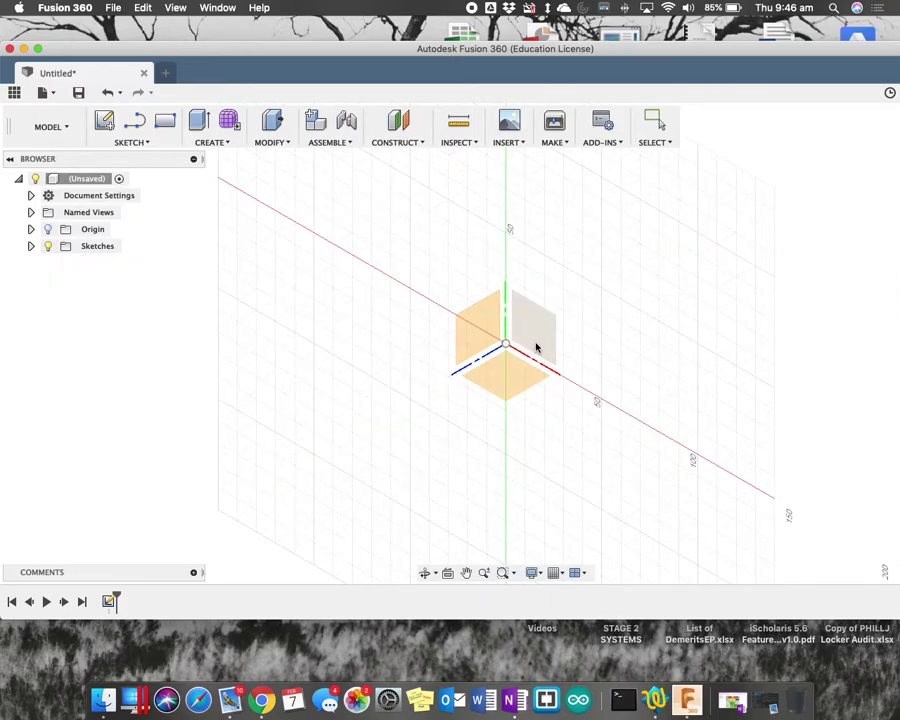
click(520, 377)
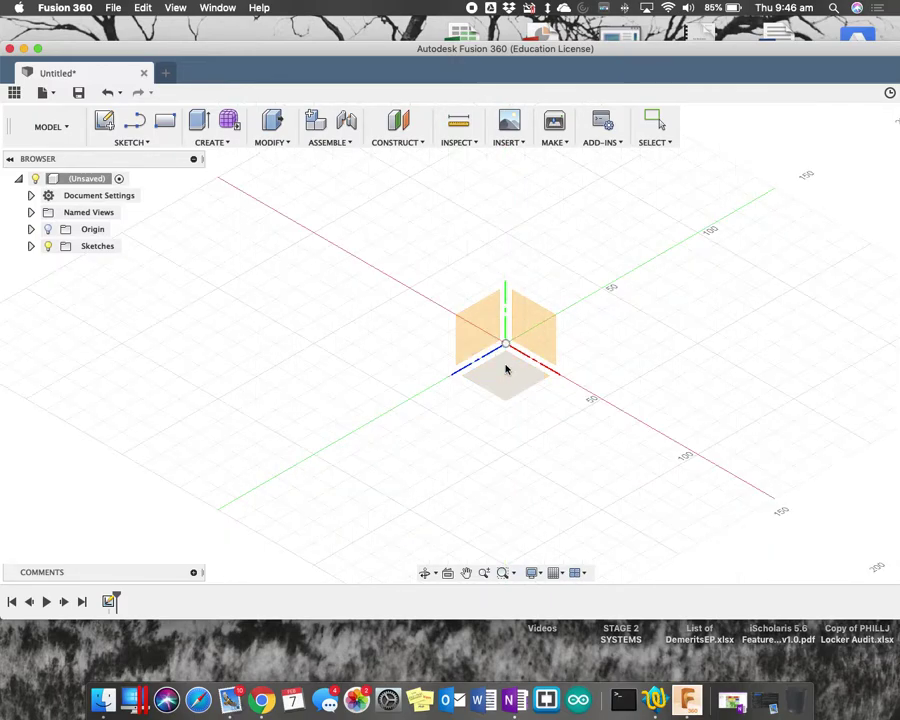
click(521, 366)
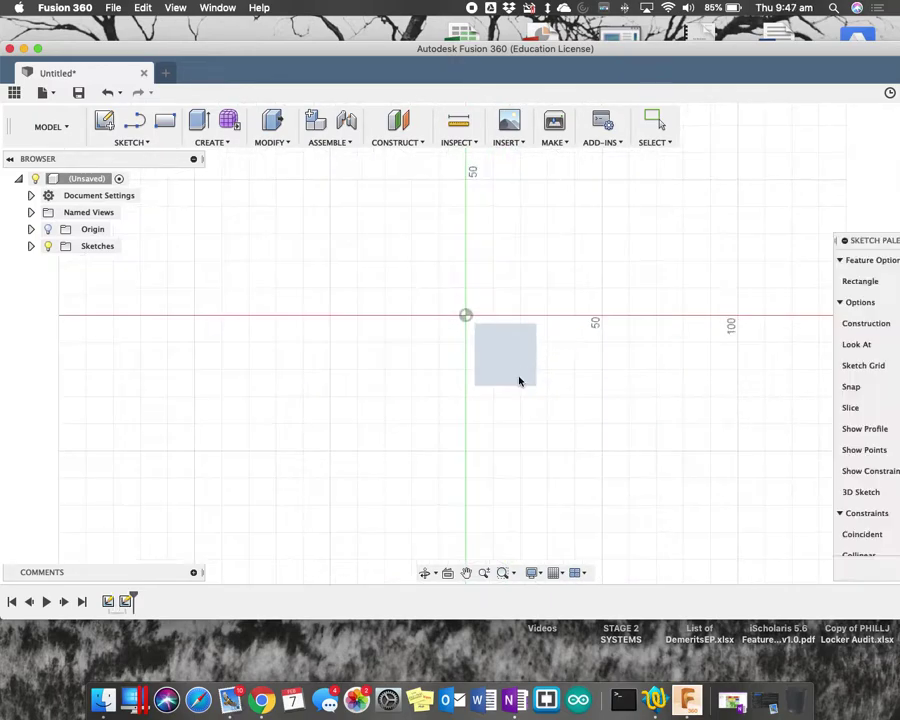
click(465, 316)
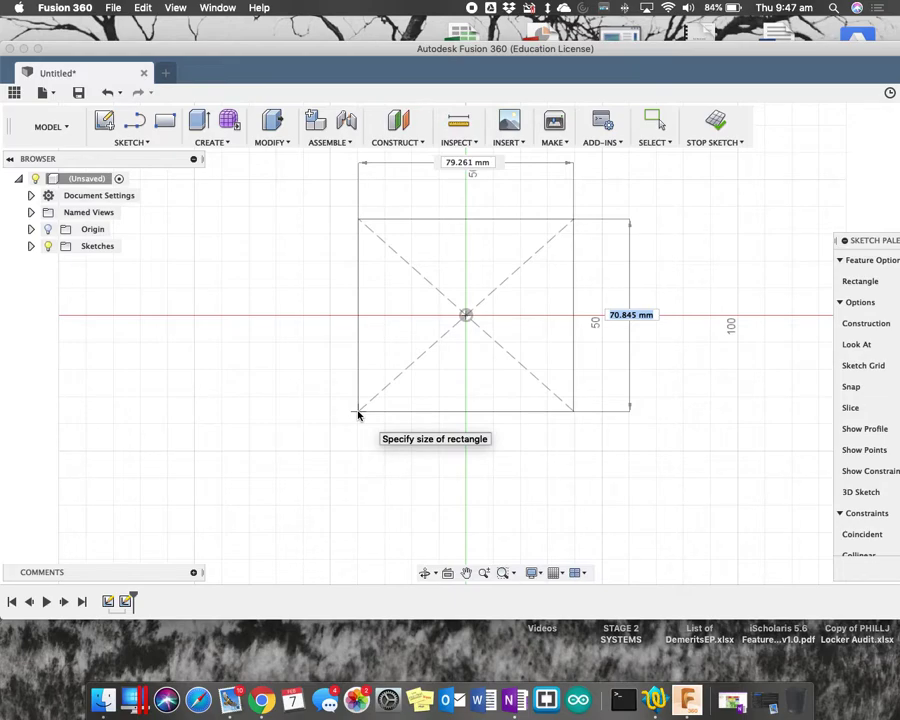
text(600)
key(Tab)
text(600)
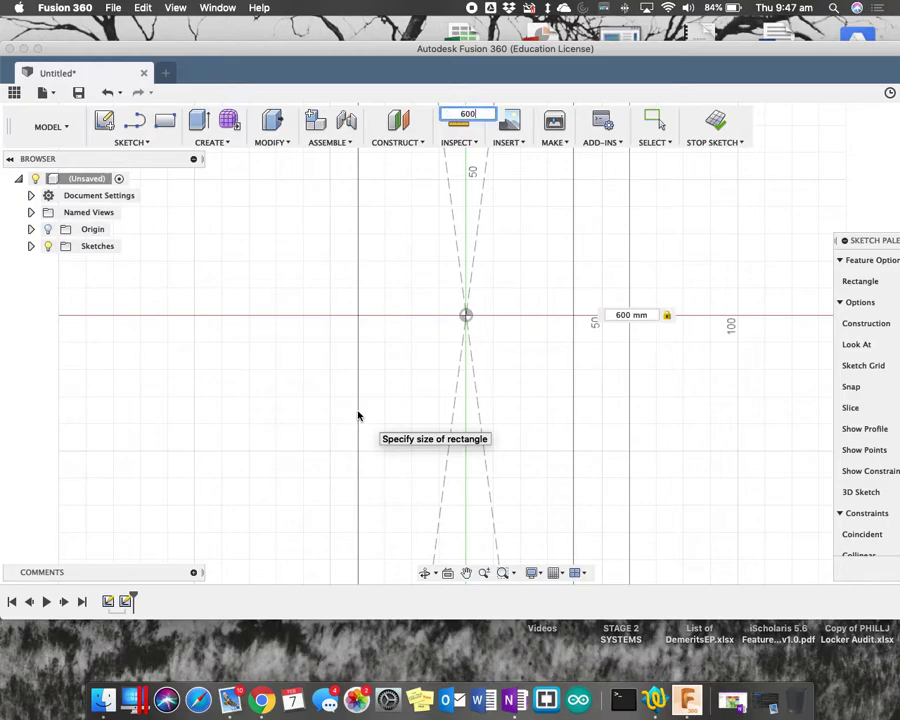
key(Tab)
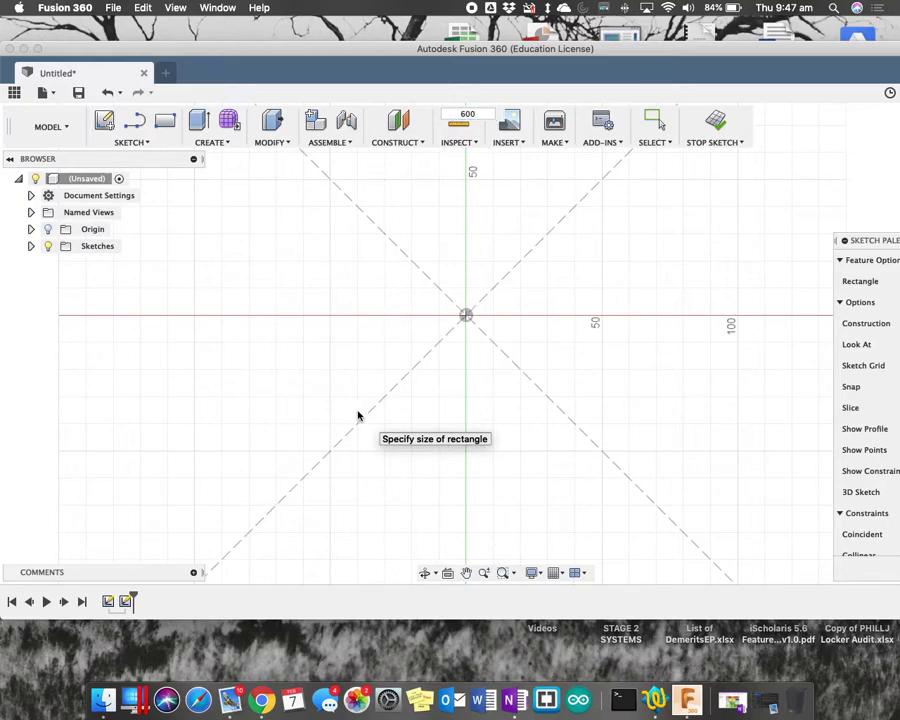
key(Return)
key(Escape)
Examine the whole square sketch, including its dimensions, its corner and its centre point
scroll(436, 355, up, 3)
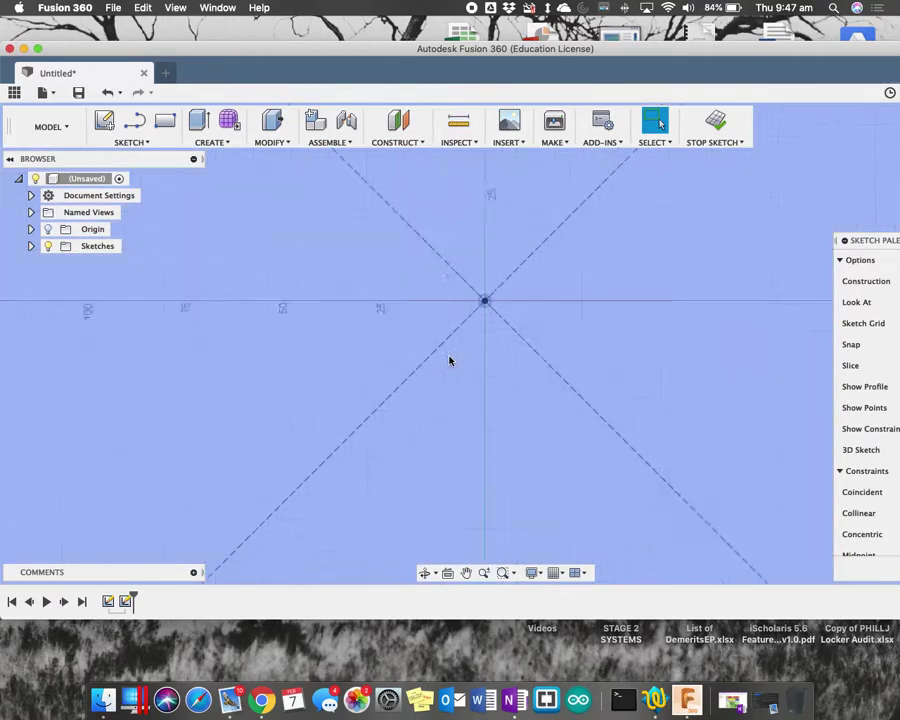
scroll(455, 350, down, 10)
scroll(456, 346, up, 2)
scroll(456, 348, down, 3)
scroll(458, 346, up, 3)
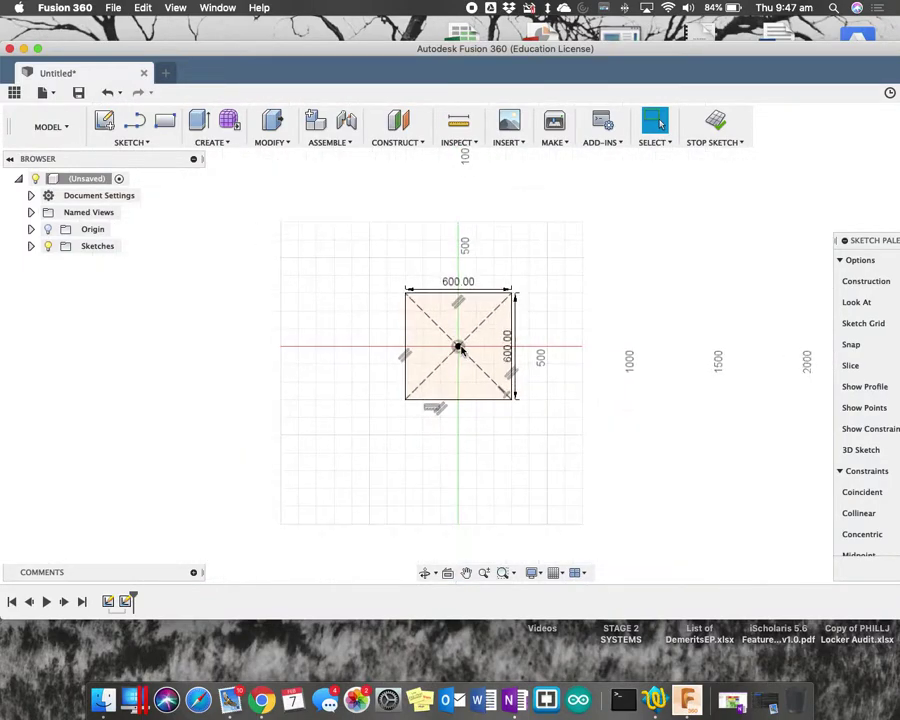
scroll(458, 346, up, 1)
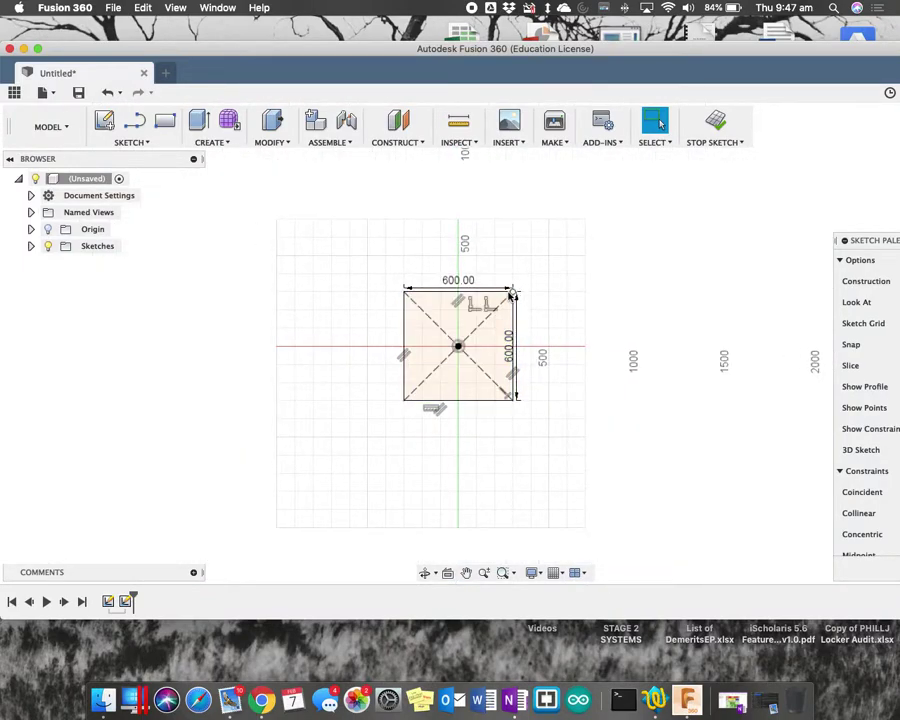
scroll(516, 296, up, 5)
scroll(515, 296, down, 4)
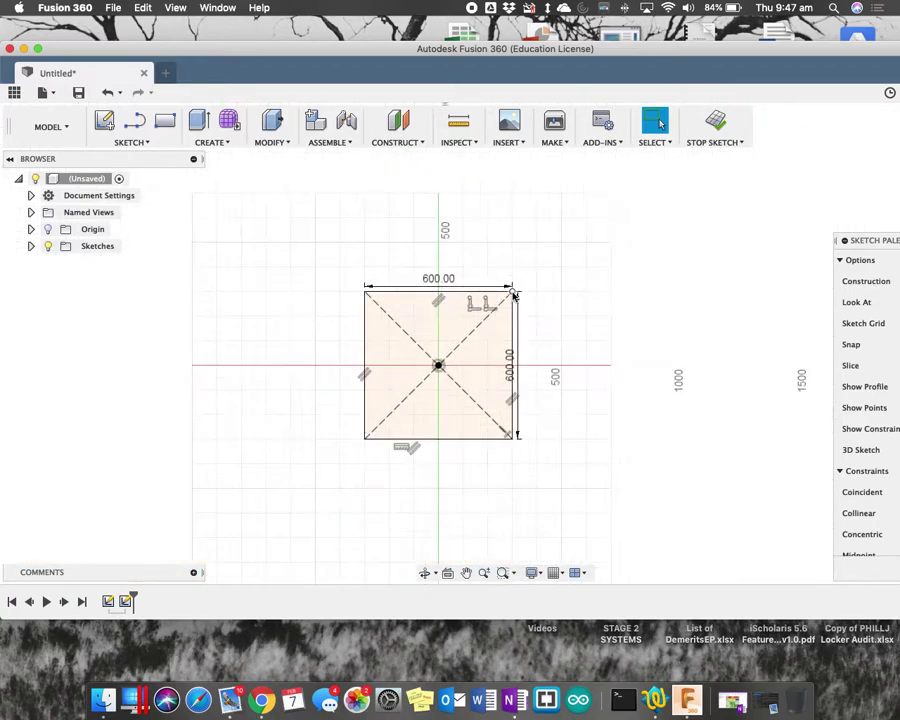
scroll(514, 297, up, 4)
scroll(513, 296, down, 6)
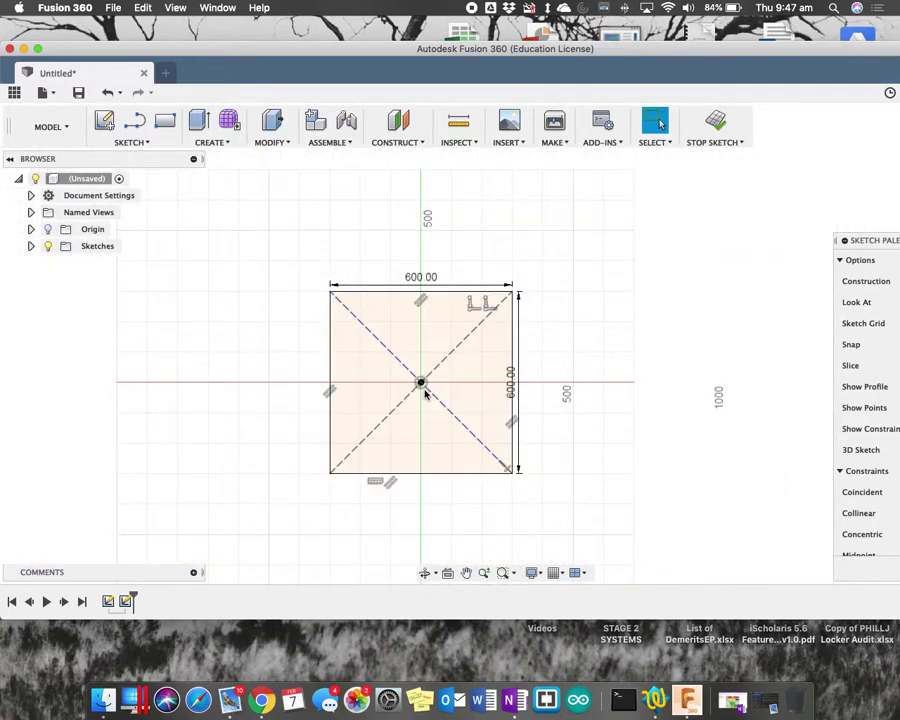
click(405, 413)
mouse_move(441, 379)
middle_down()
mouse_move(466, 356)
mouse_move(425, 311)
mouse_move(483, 341)
mouse_move(439, 333)
middle_up()
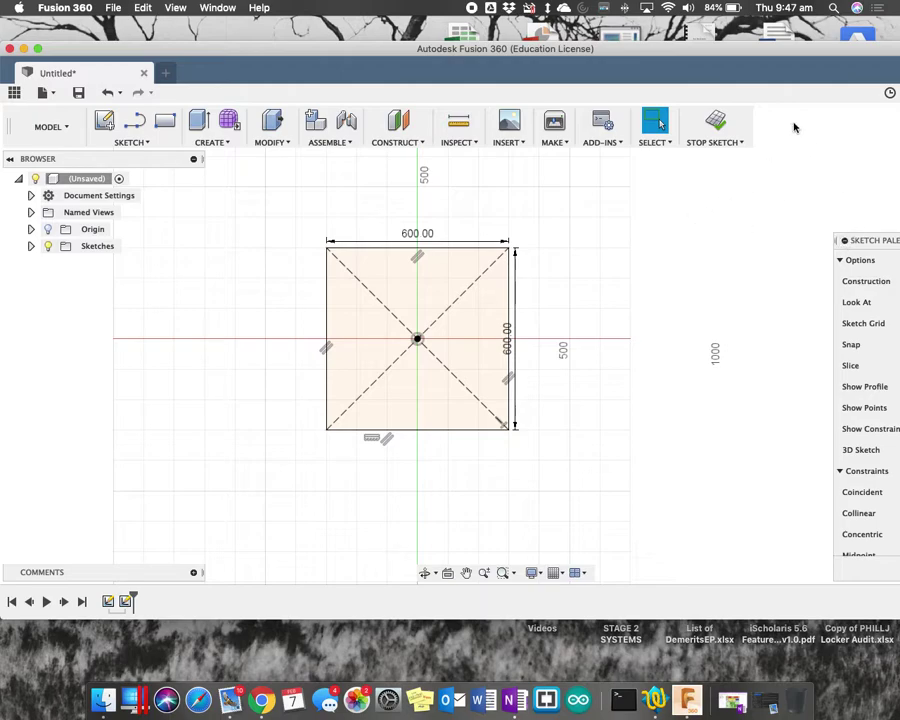
Narrow the modelling window and reposition it so its full width fits on the desktop
drag(800, 59, 613, 64)
click(826, 174)
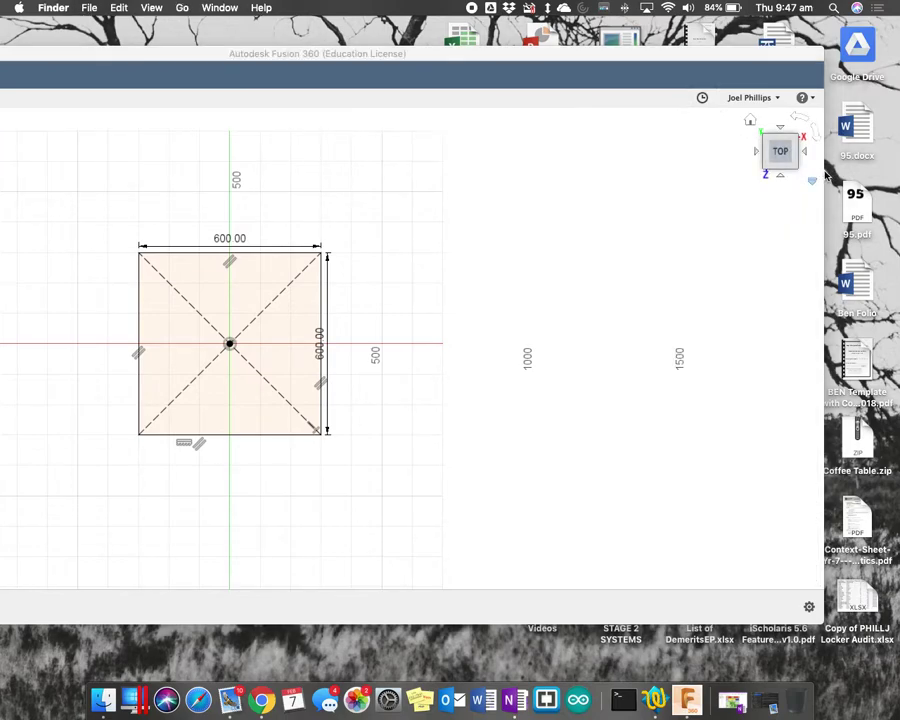
click(771, 220)
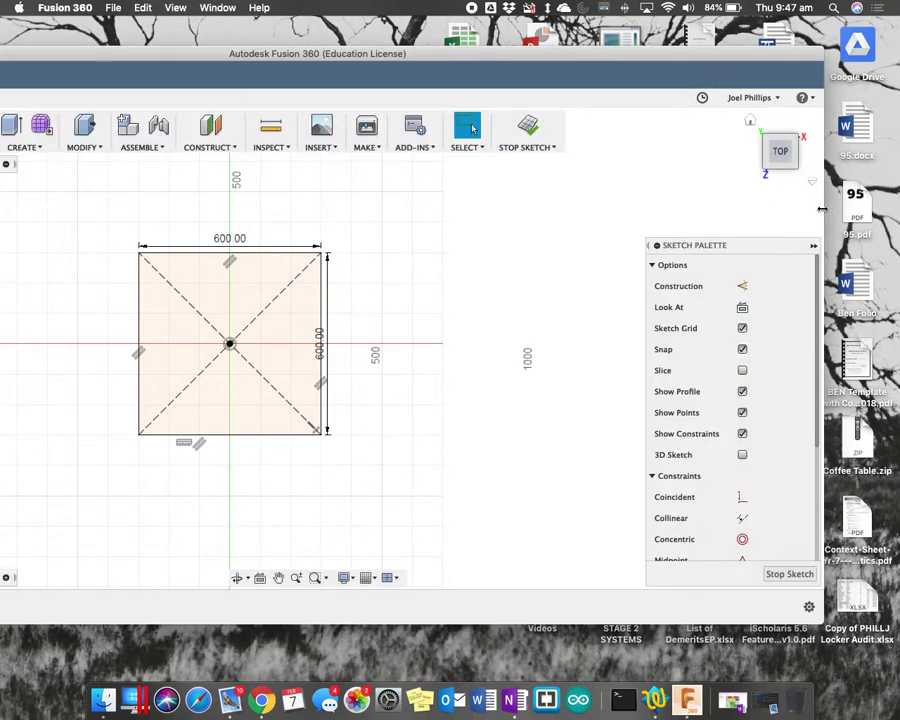
drag(821, 209, 651, 209)
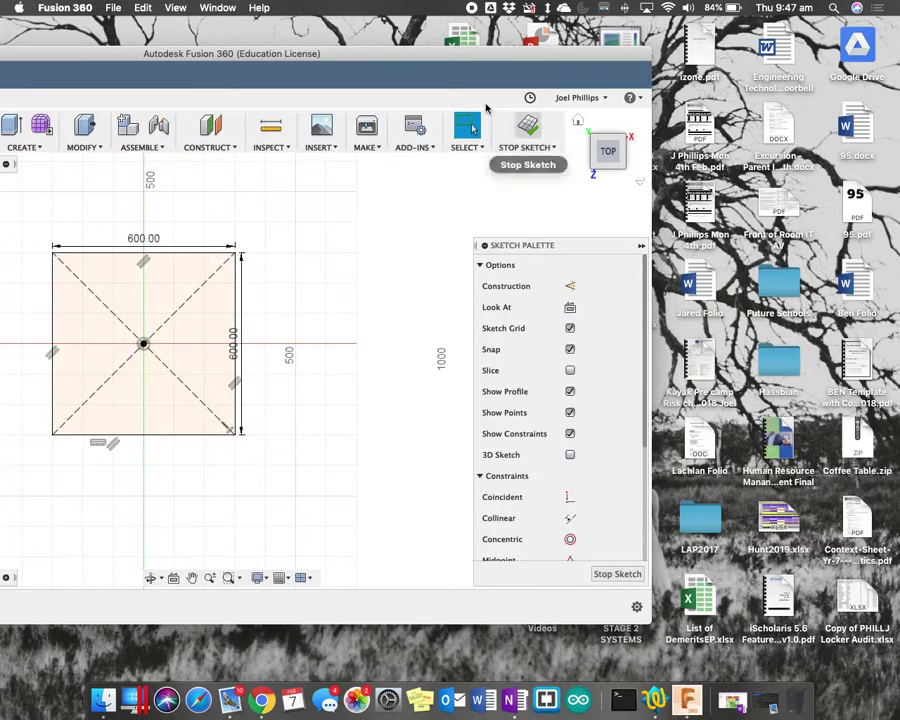
mouse_move(402, 56)
mouse_down()
mouse_move(577, 62)
mouse_move(631, 53)
mouse_move(590, 55)
mouse_up()
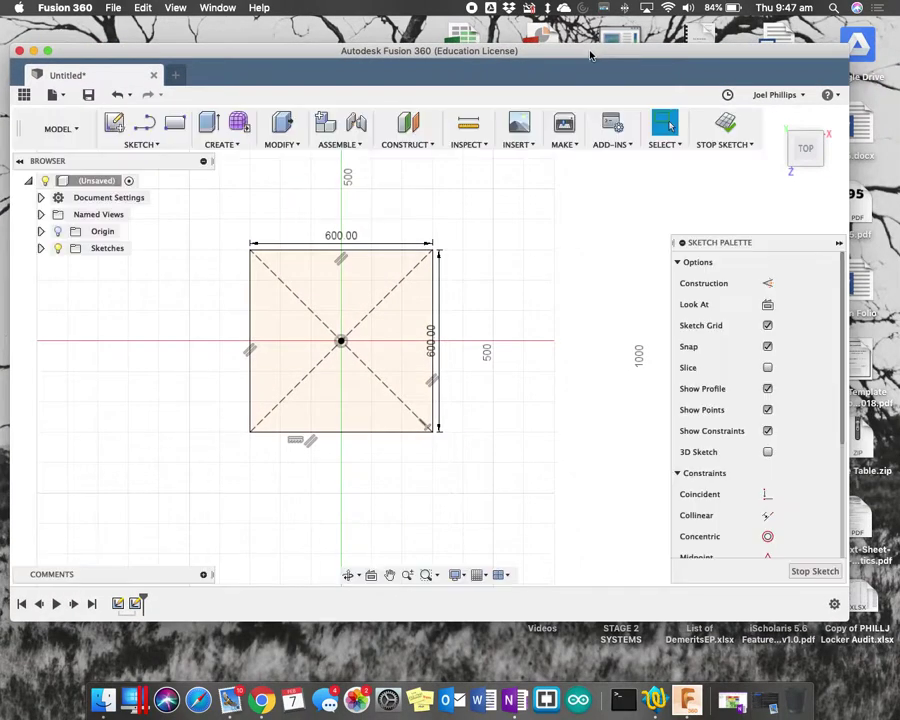
Finish the sketch and extrude the 600 mm square profile 19 mm to one side as a new body, enlarging the modelling window
click(725, 135)
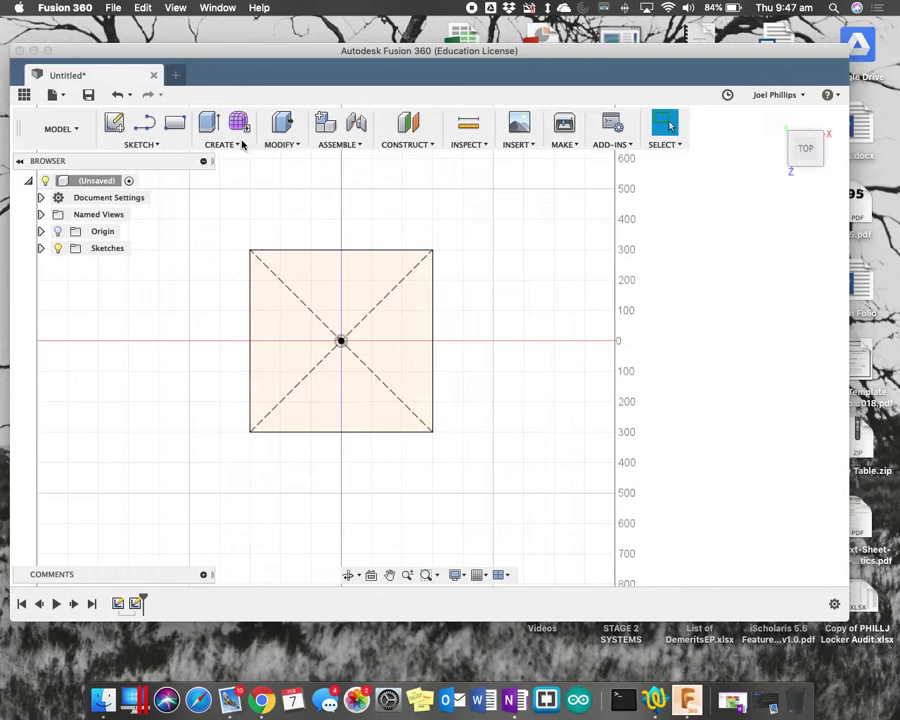
click(209, 123)
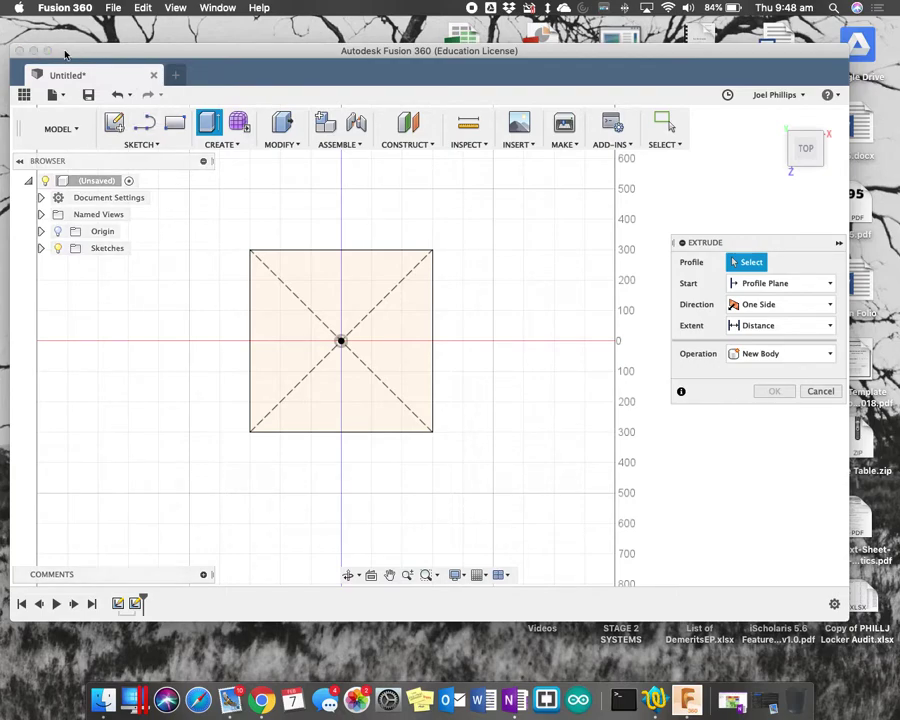
click(47, 50)
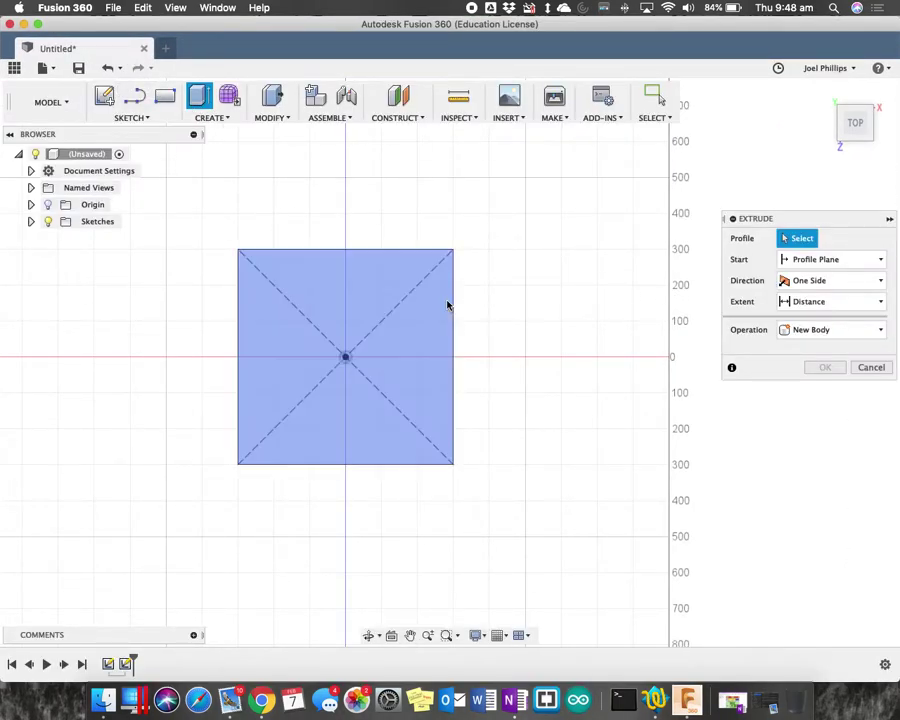
mouse_move(814, 112)
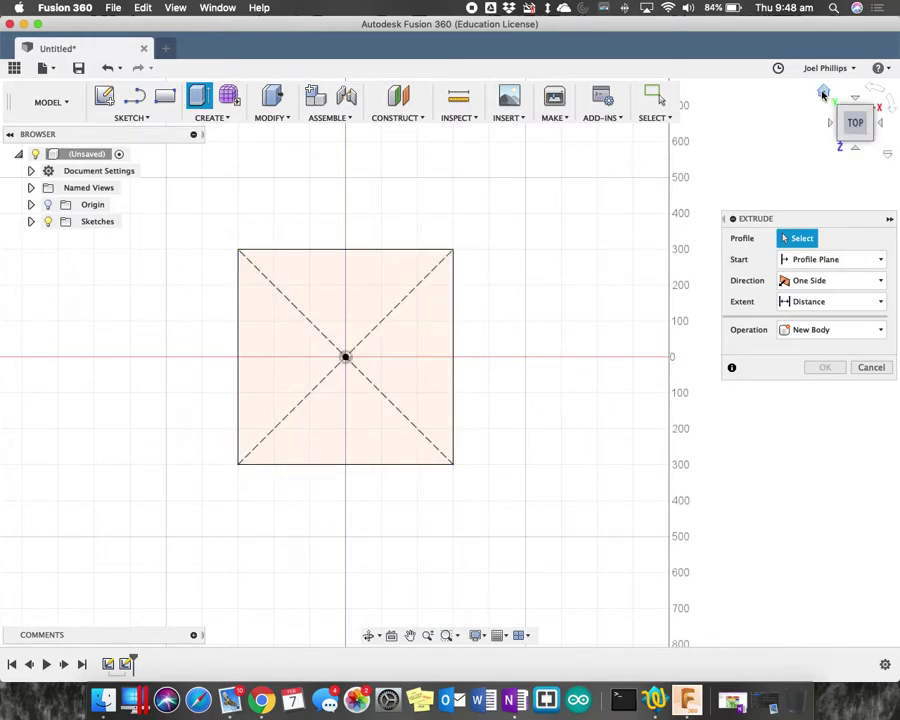
click(824, 93)
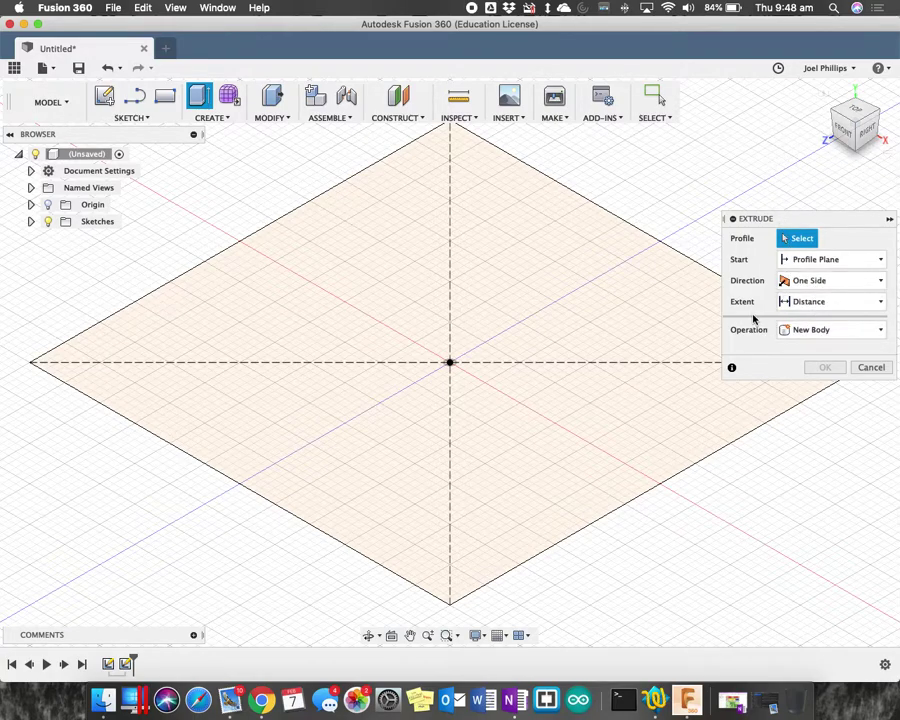
click(808, 301)
click(808, 301)
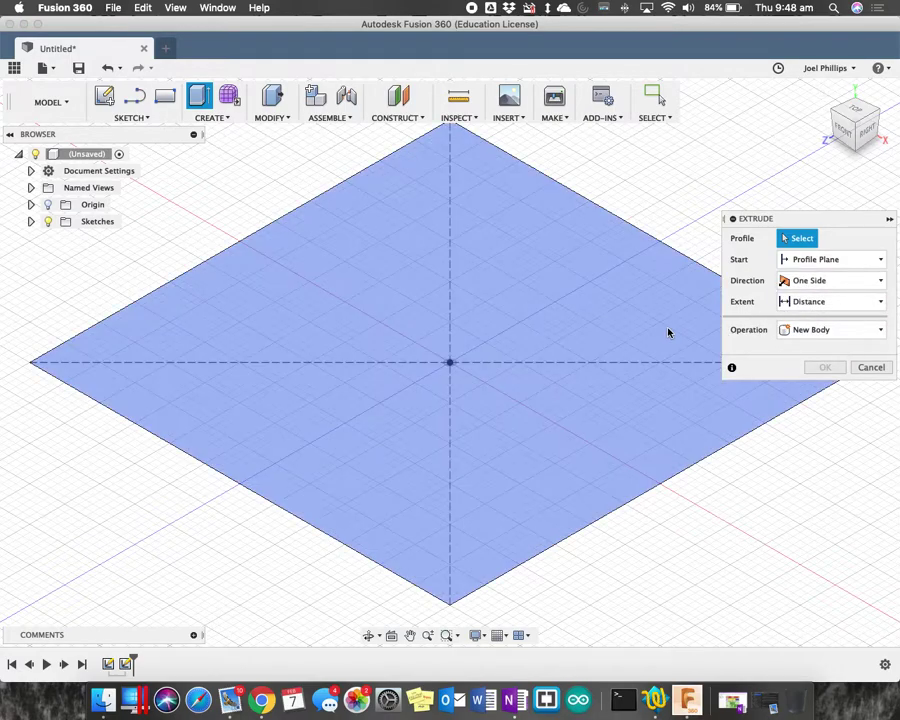
click(668, 335)
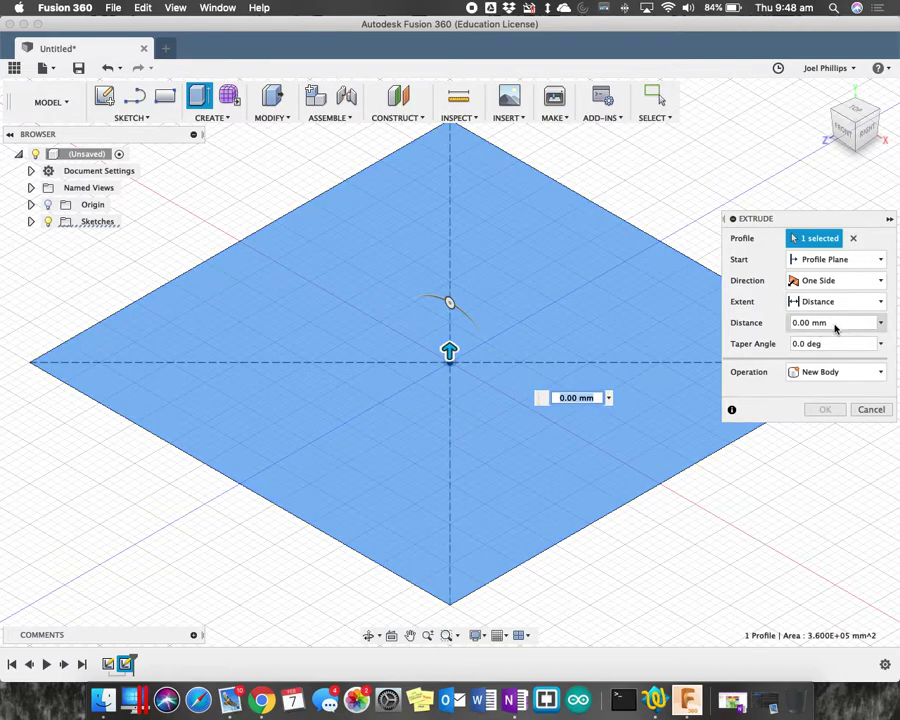
click(834, 323)
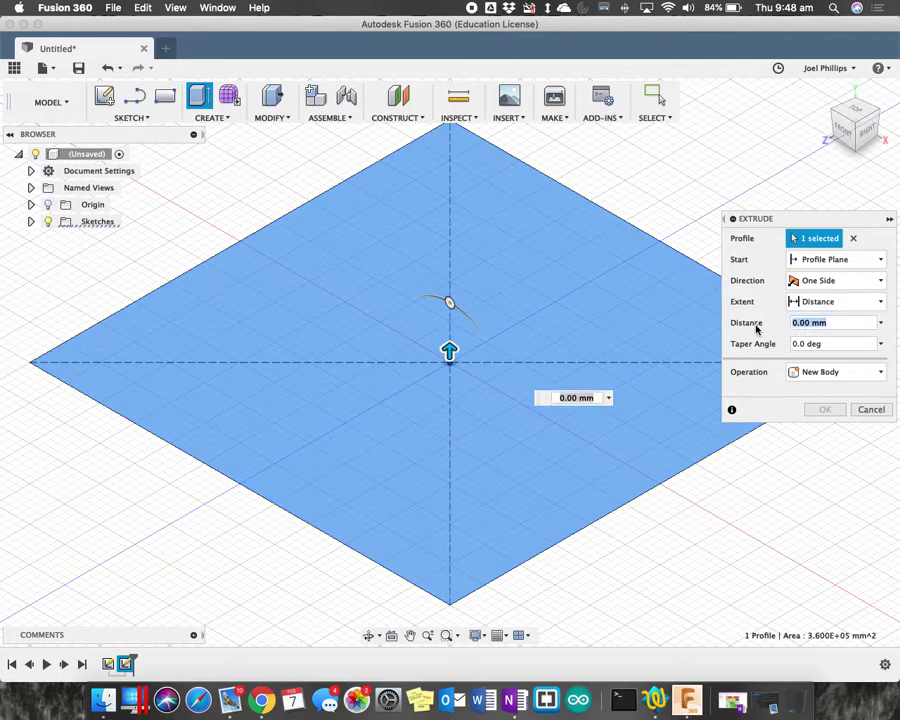
text(19)
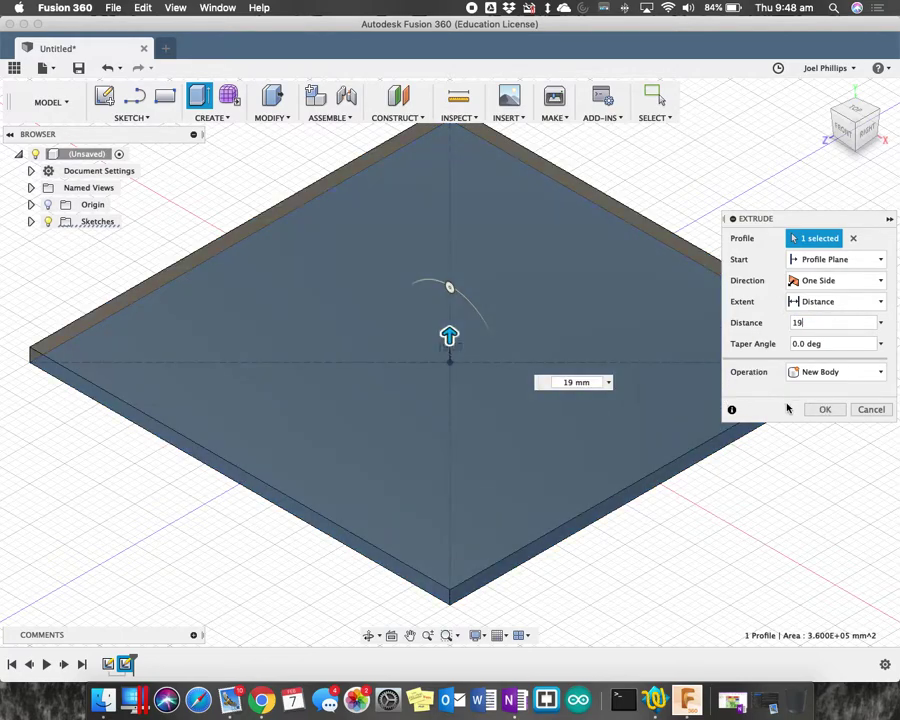
click(822, 411)
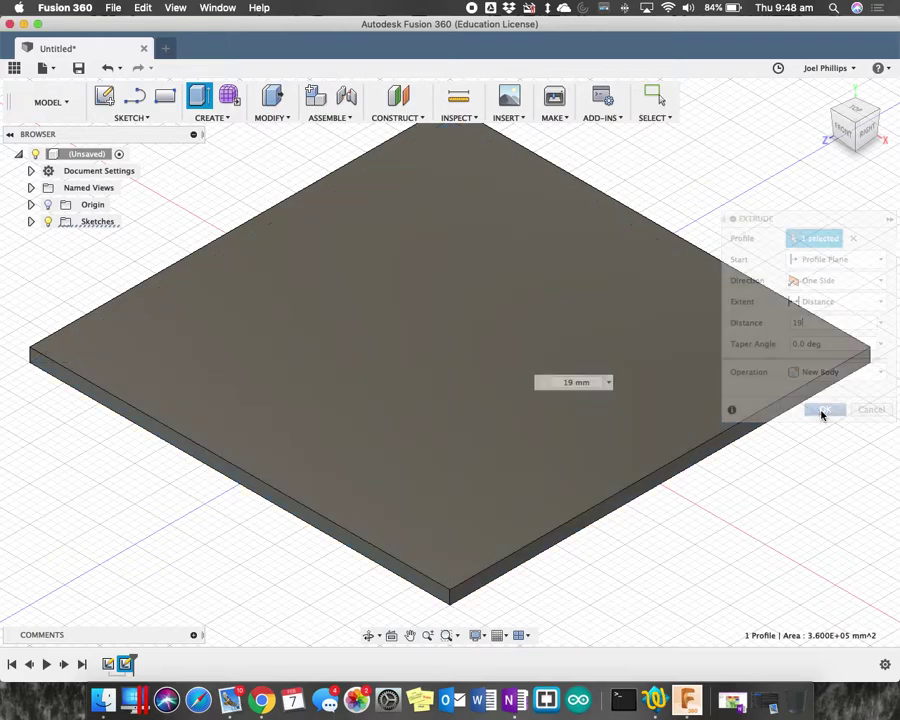
Start a new sketch on the underside face of the square panel
scroll(719, 410, down, 5)
scroll(717, 411, up, 5)
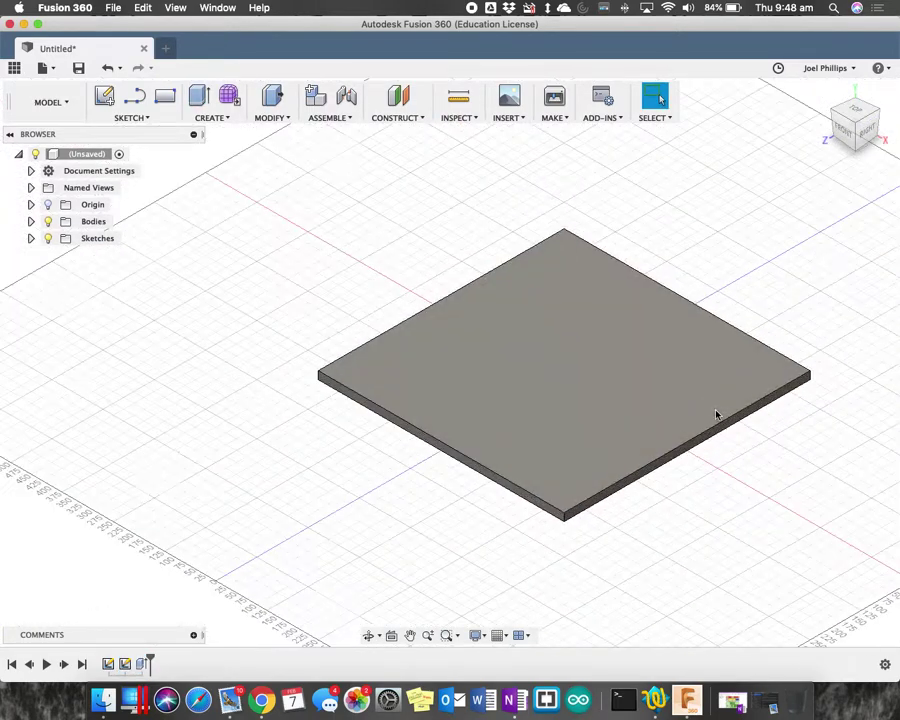
middle_drag(714, 414, 666, 404)
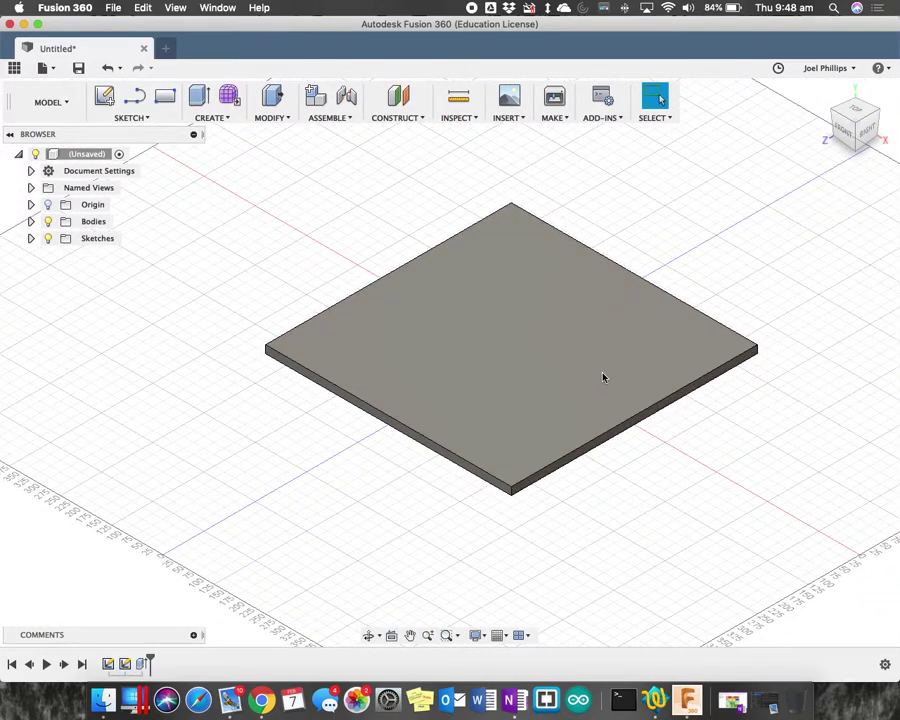
click(856, 112)
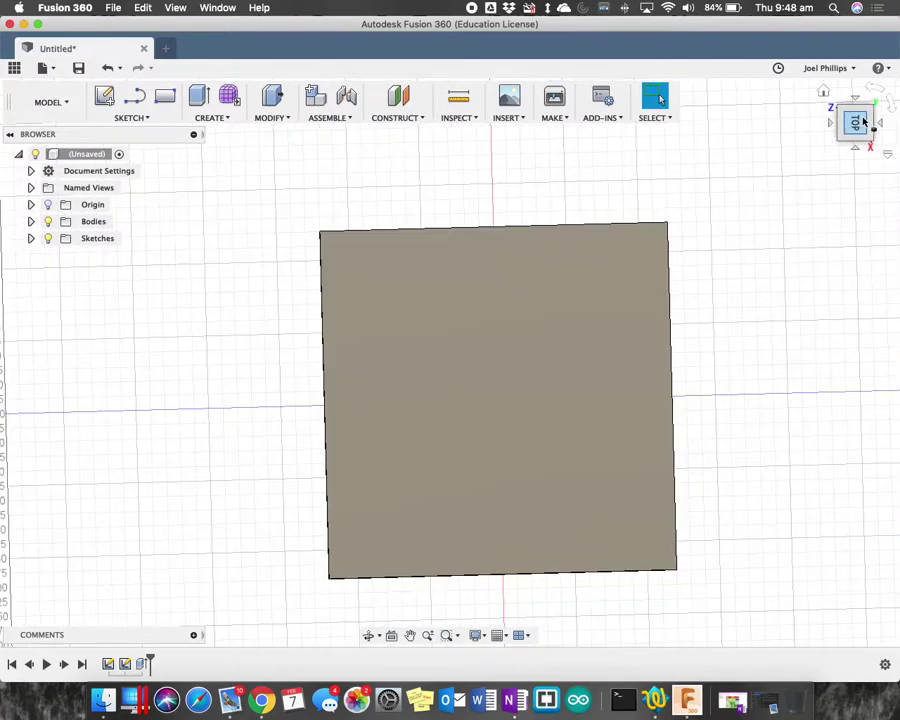
click(875, 90)
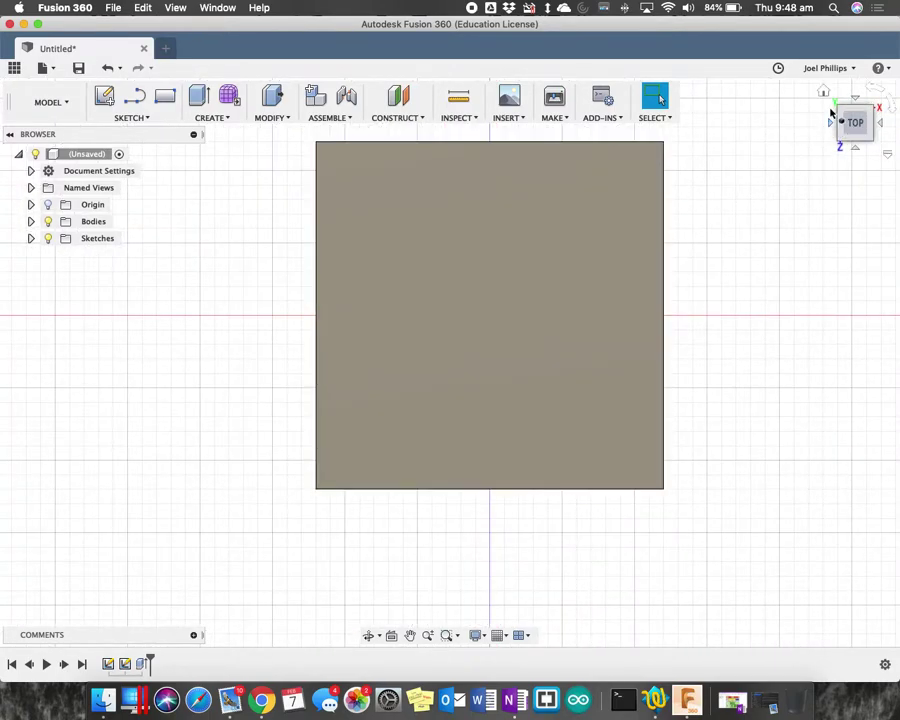
click(824, 93)
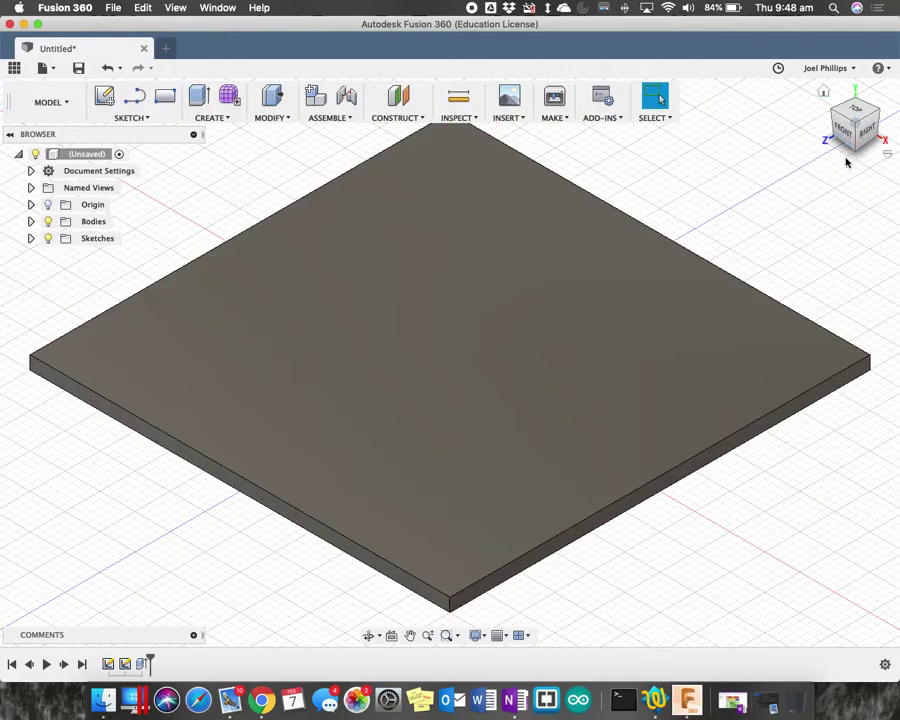
click(857, 154)
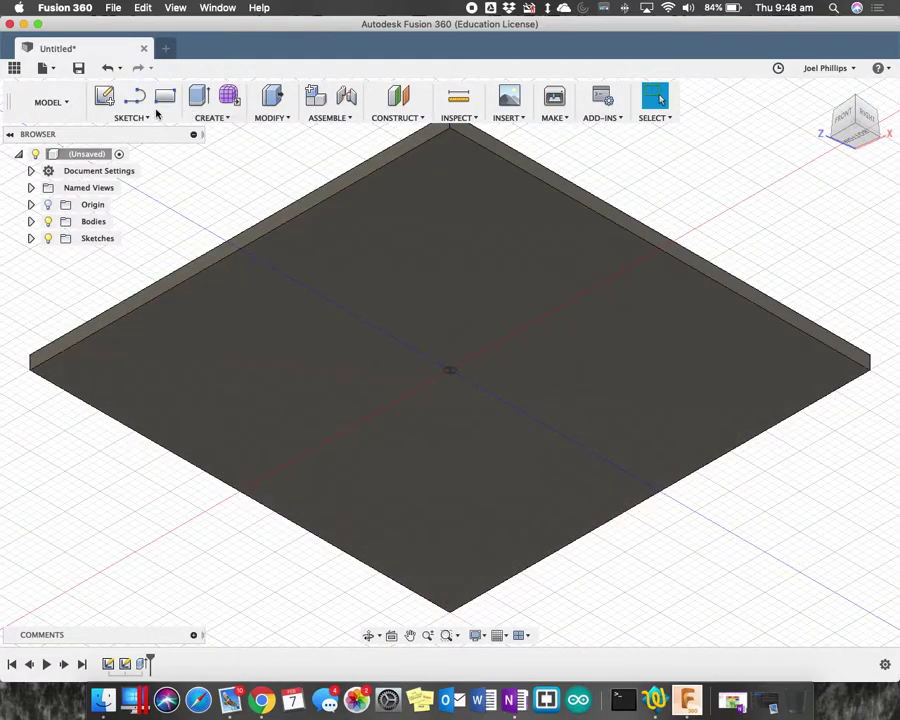
click(105, 97)
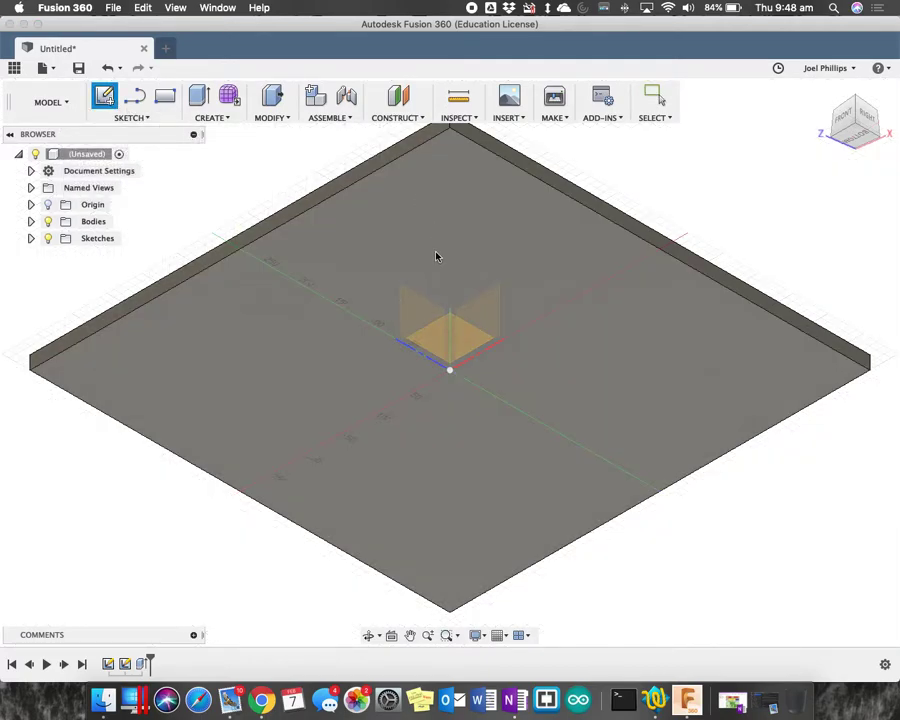
click(337, 192)
click(378, 270)
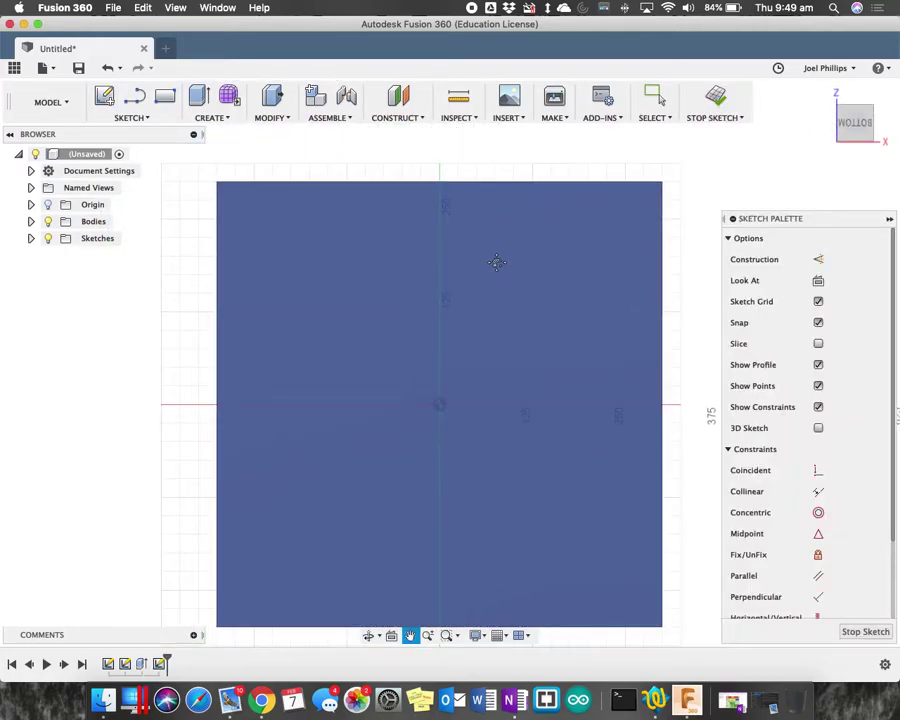
Sketch a 70 mm by 70 mm two-point rectangle just inside the upper-left corner of the panel's underside
mouse_move(497, 262)
mouse_down()
mouse_move(498, 248)
mouse_move(482, 248)
mouse_up()
key(Escape)
click(248, 148)
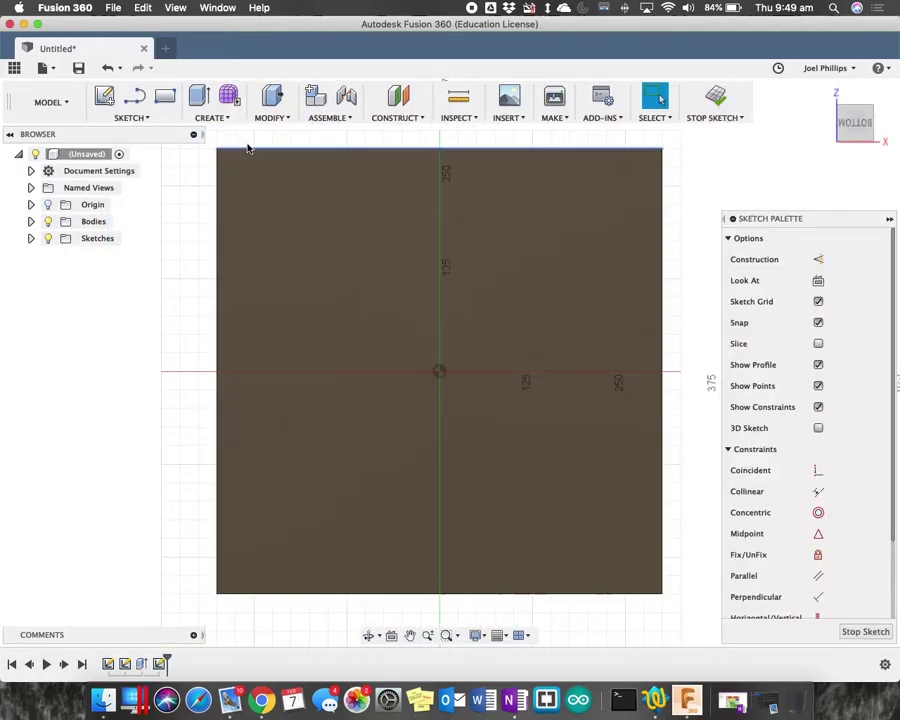
click(165, 97)
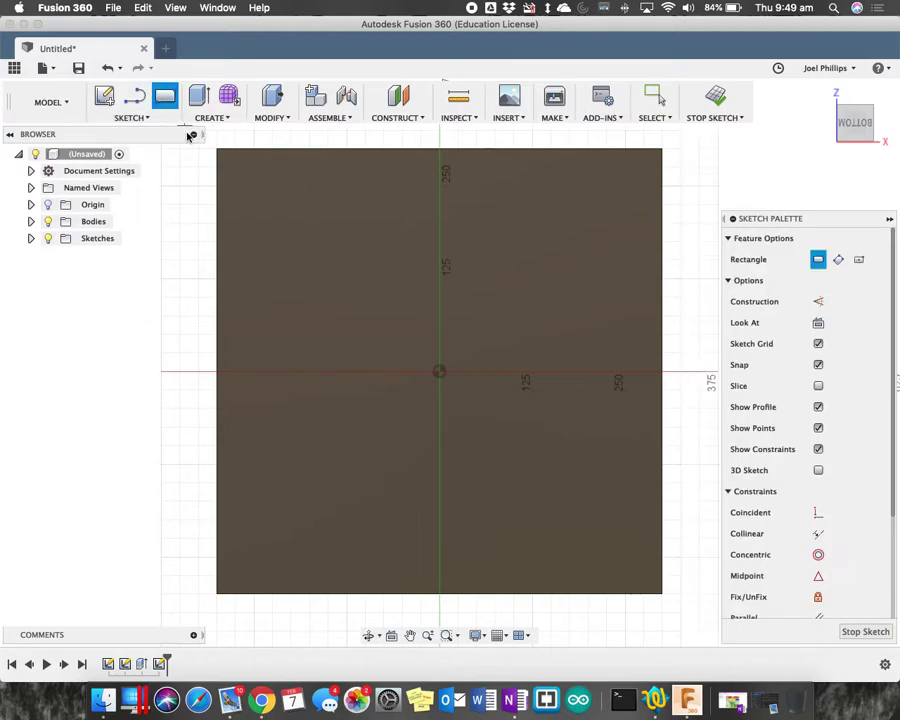
click(242, 173)
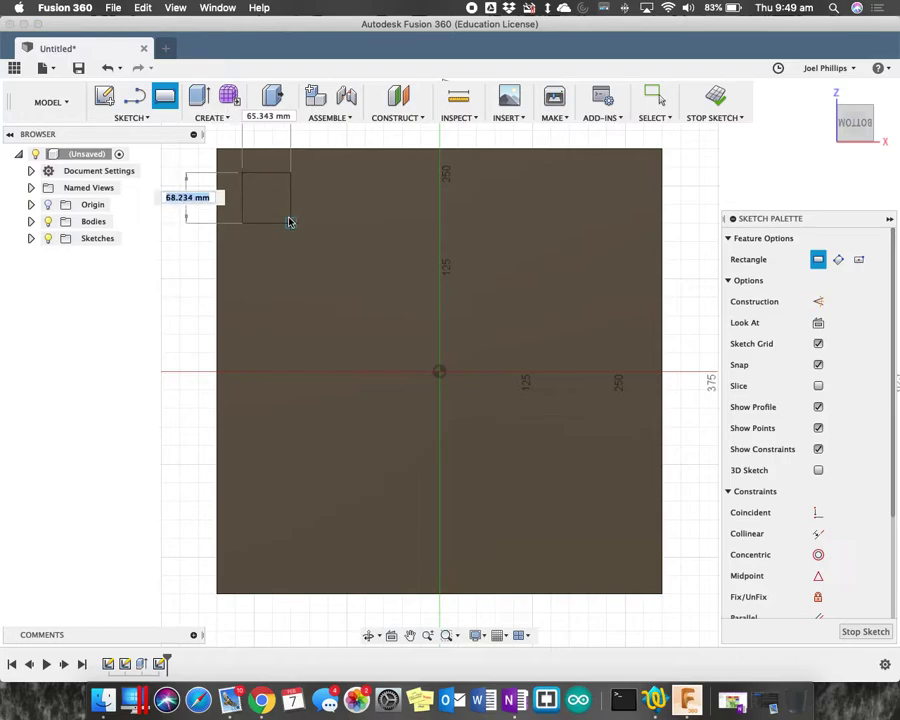
text(70)
key(Tab)
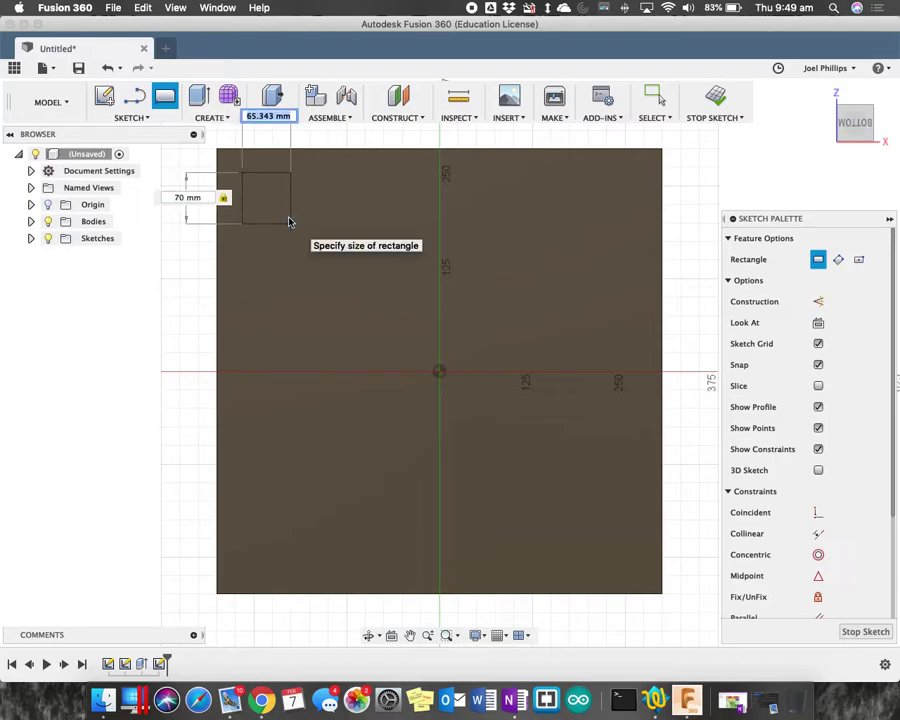
text(70)
key(Return)
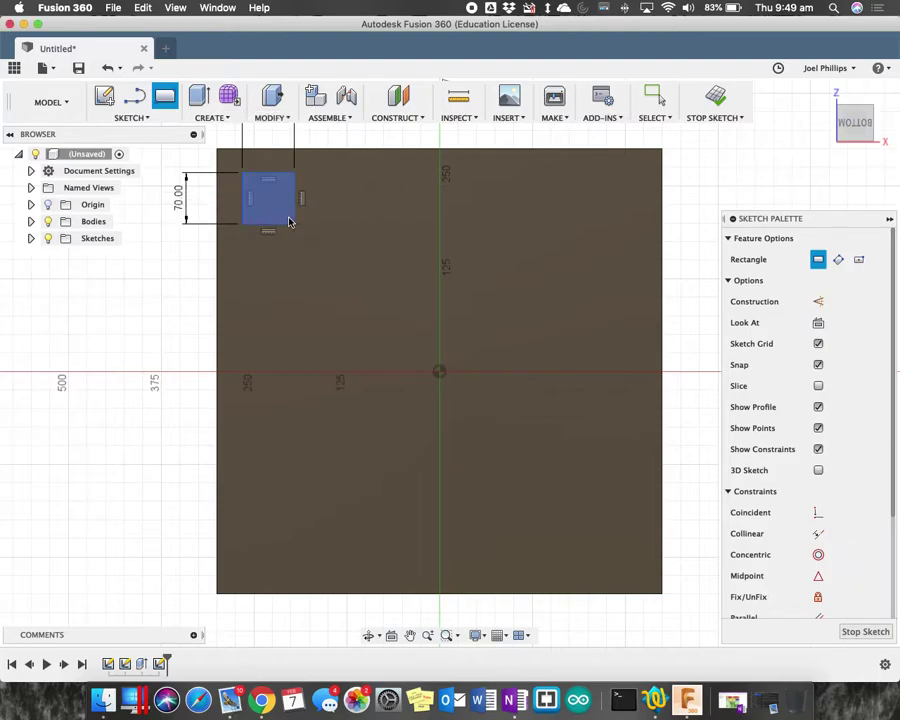
key(Escape)
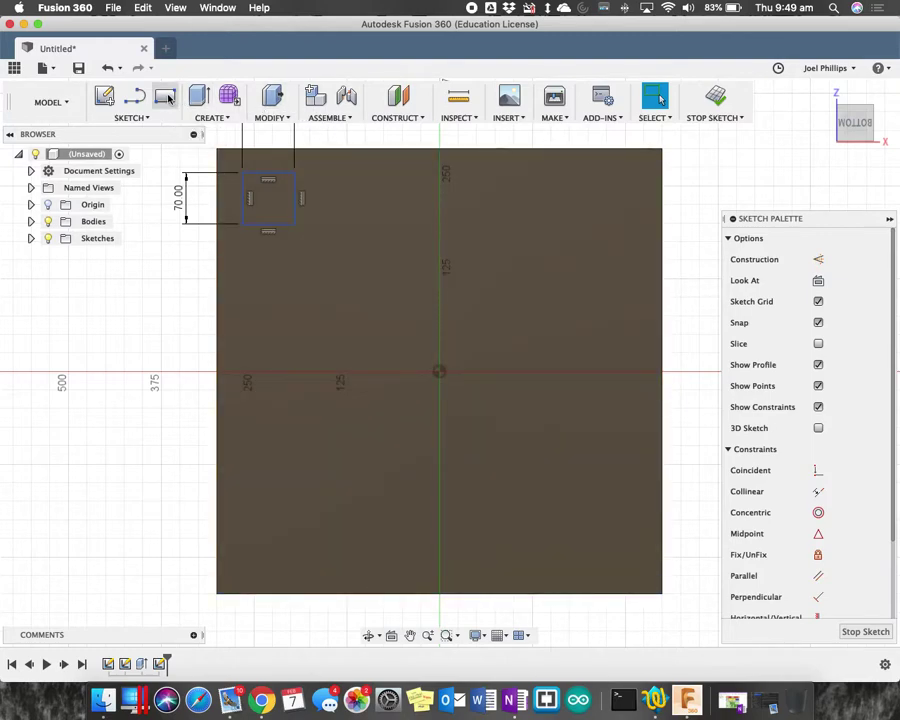
Sketch a second 70 mm by 70 mm rectangle just inside the upper-right corner of the panel's underside
click(165, 95)
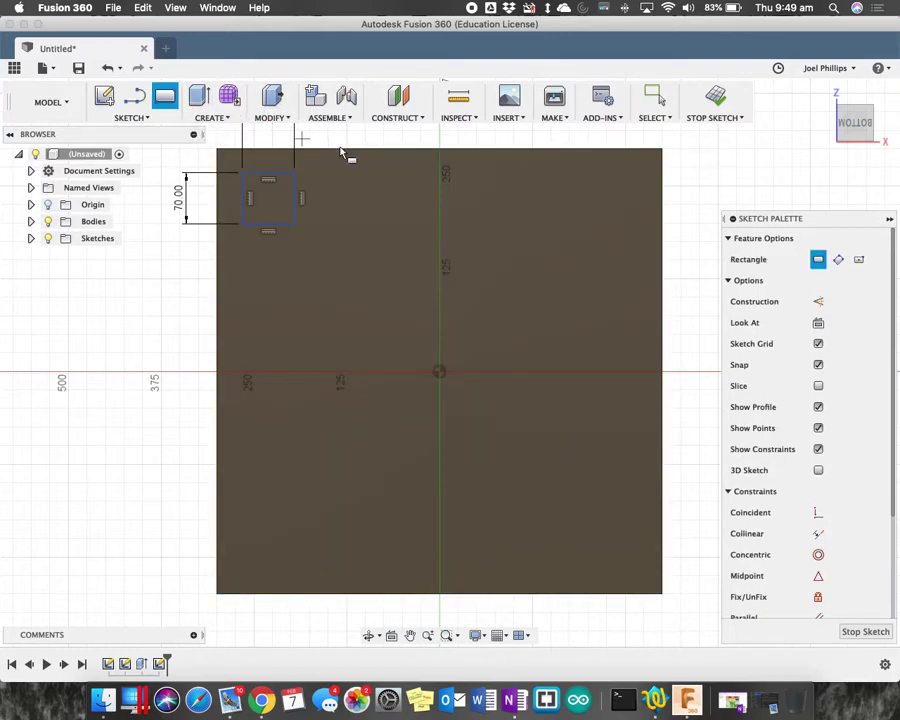
click(573, 175)
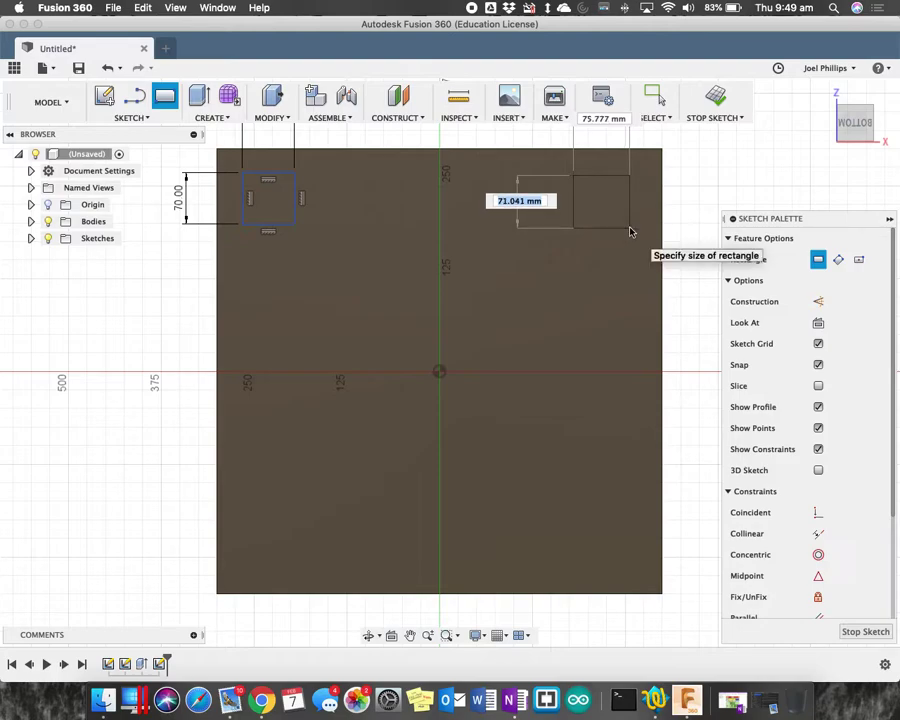
text(70)
key(Tab)
text(70)
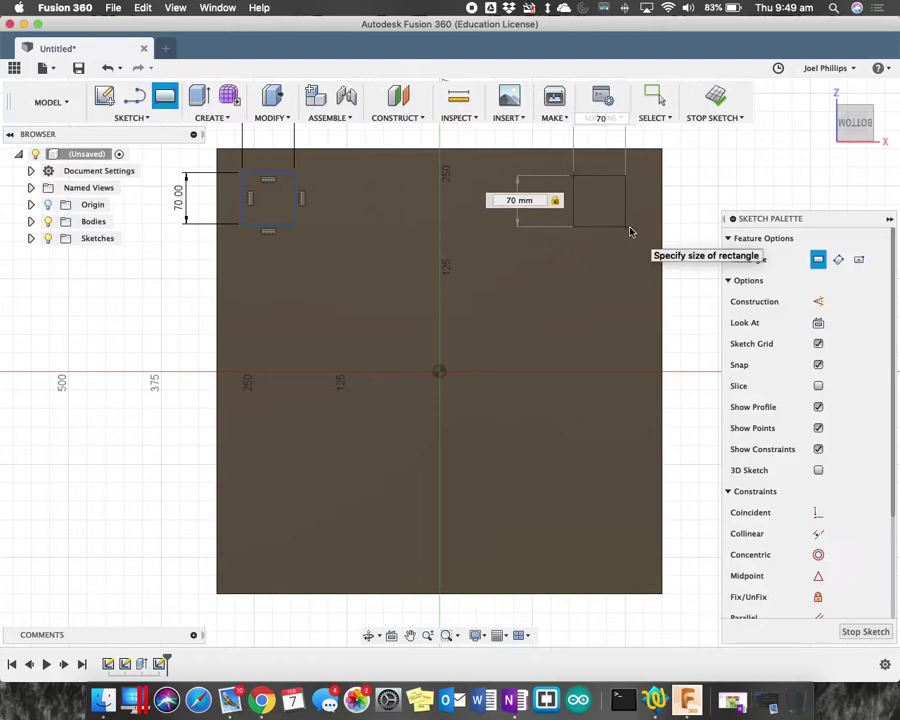
key(Return)
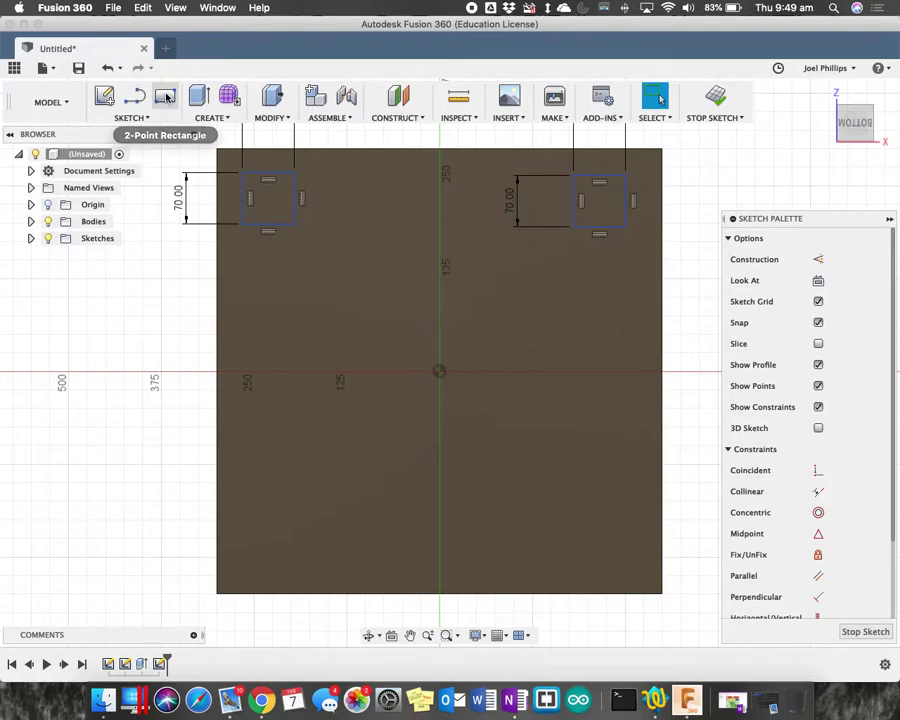
Sketch a third 70 mm by 70 mm rectangle just inside the lower-left corner of the panel's underside
click(165, 95)
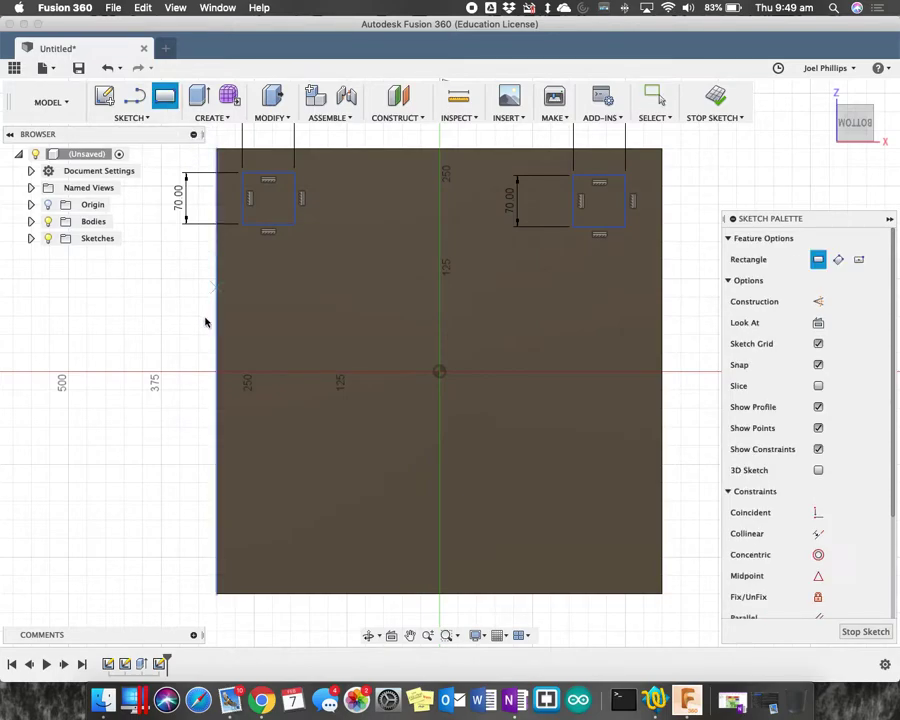
click(246, 537)
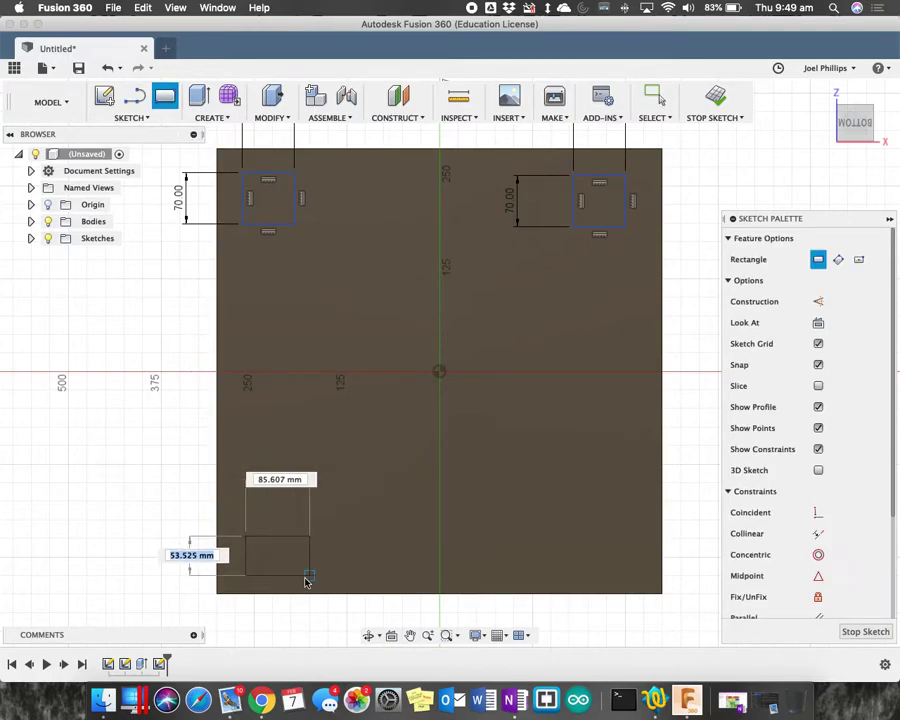
text(70)
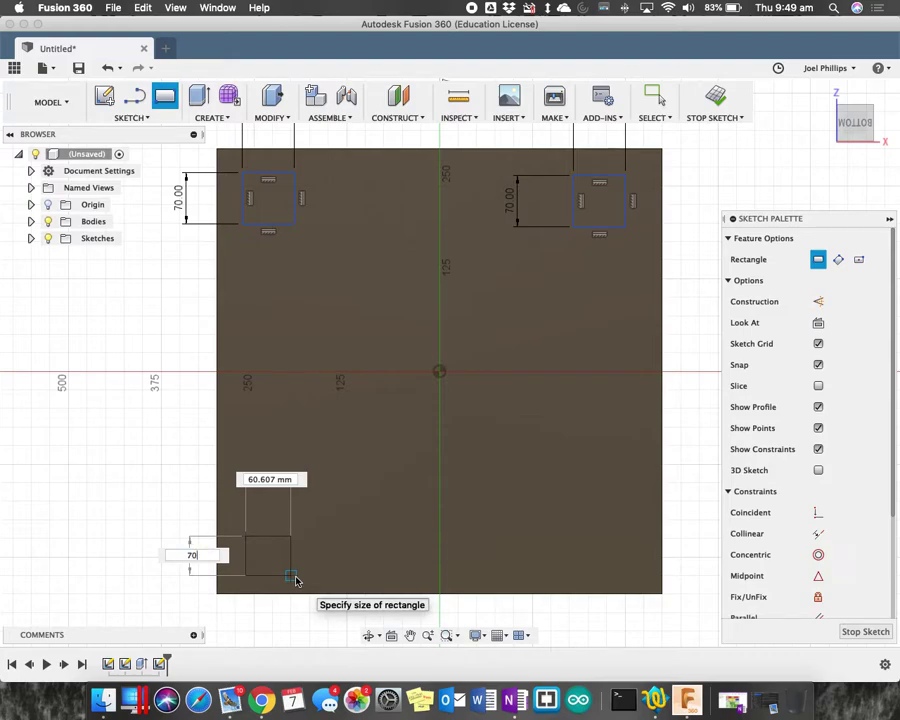
key(Tab)
text(70)
key(Return)
key(Escape)
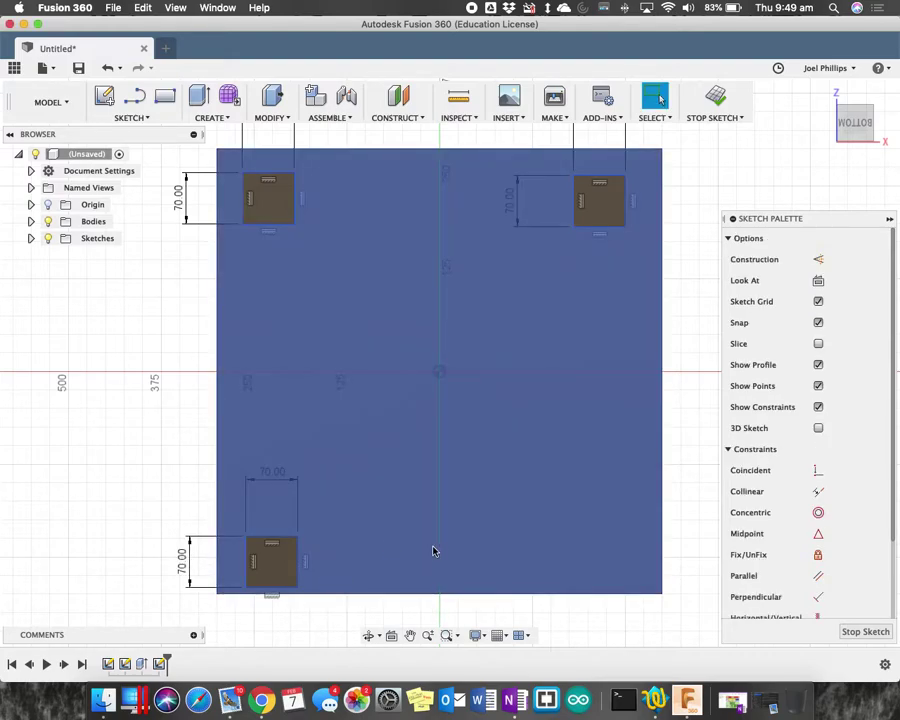
click(165, 96)
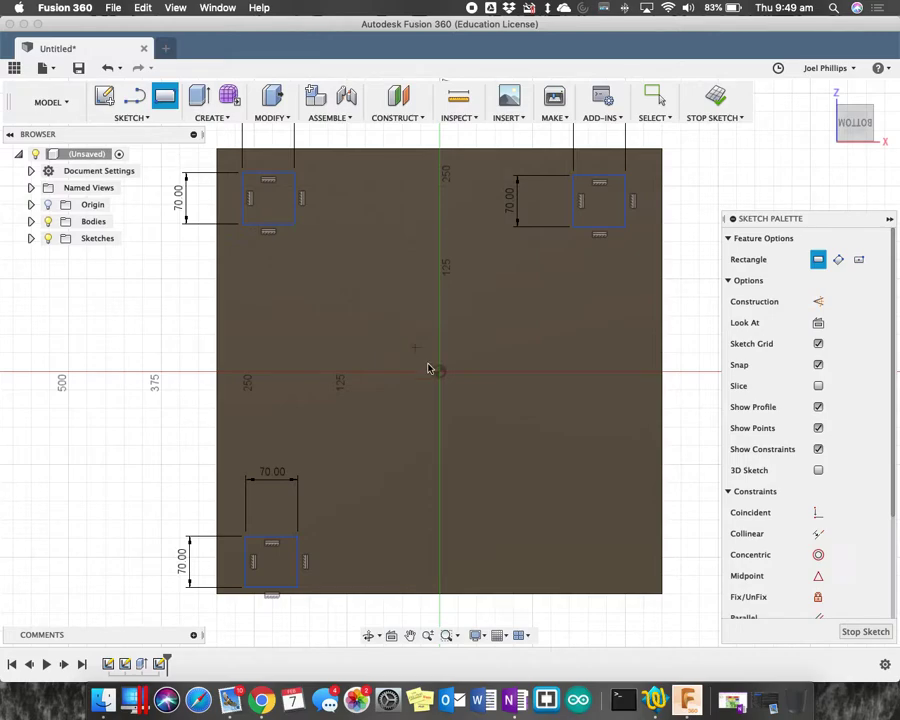
click(577, 537)
click(622, 577)
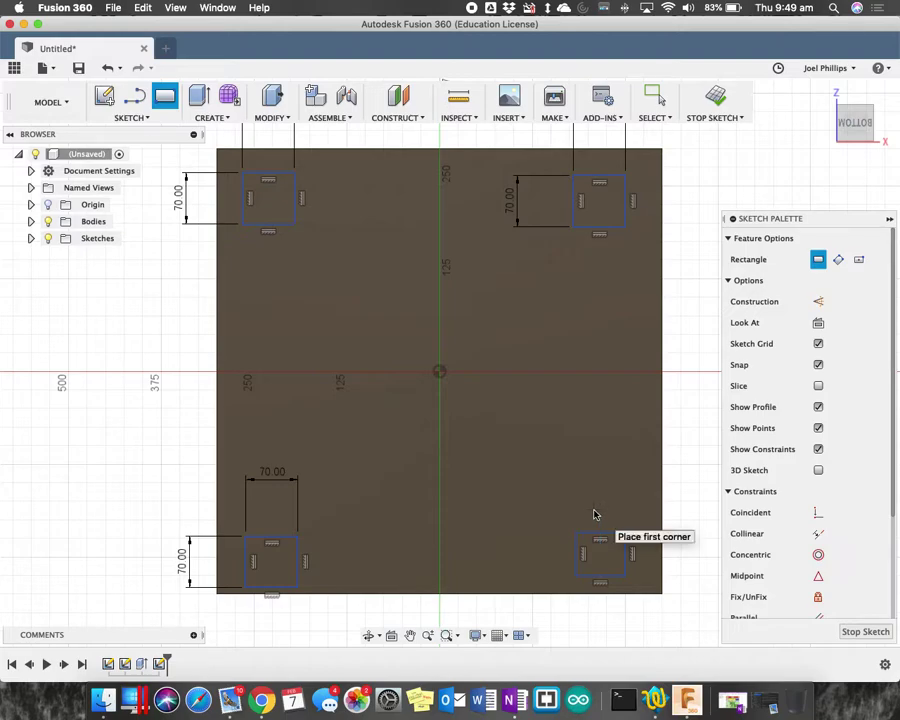
key(Escape)
key(super+z)
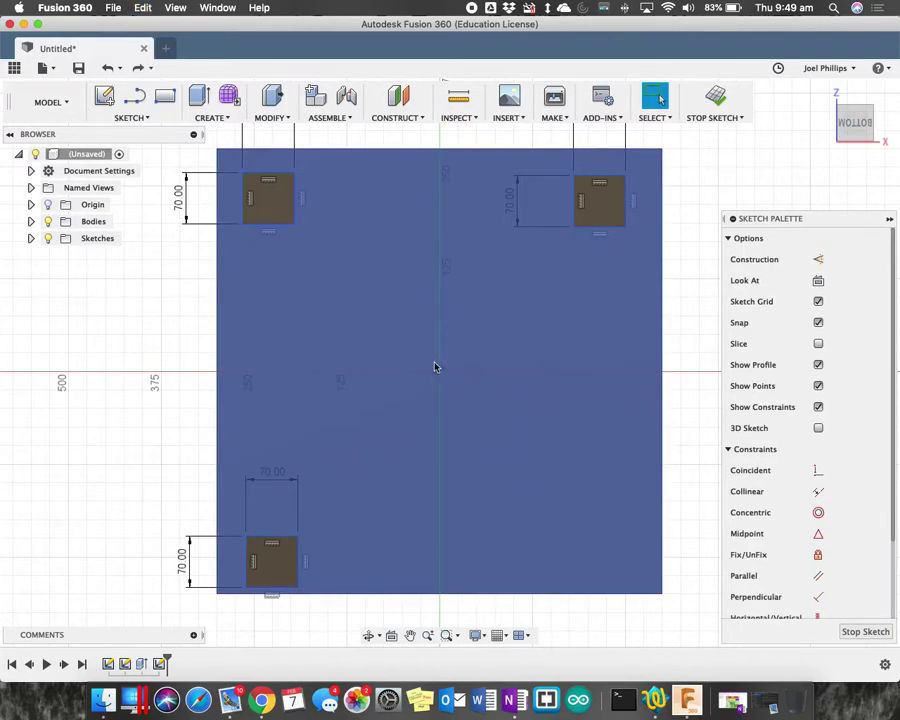
Sketch a fourth two-point rectangle, roughly sized without entered dimensions, just inside the lower-right corner of the panel's underside
click(165, 95)
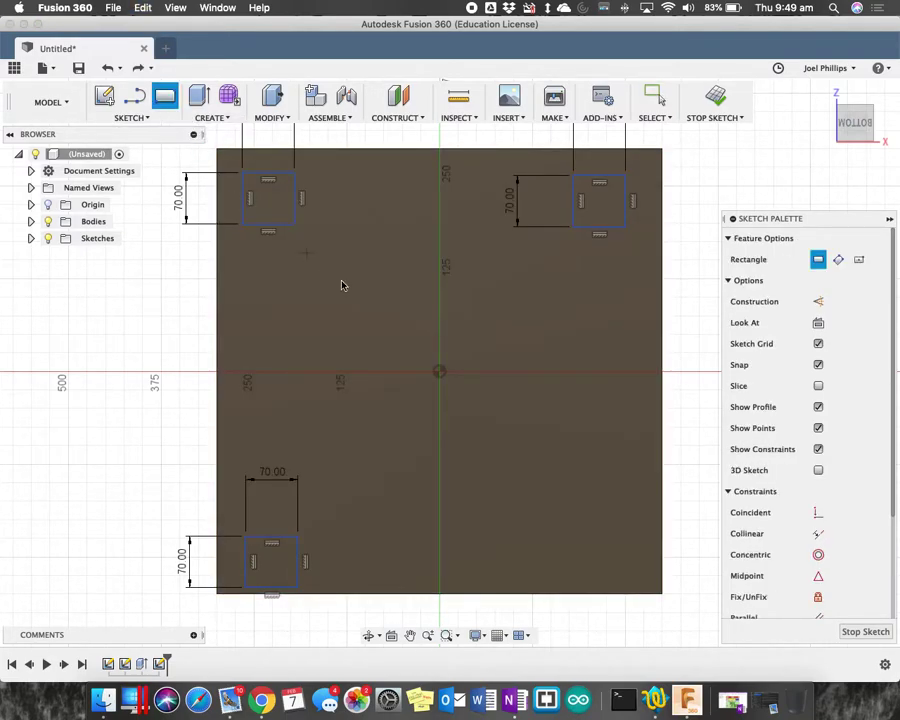
click(568, 533)
click(625, 578)
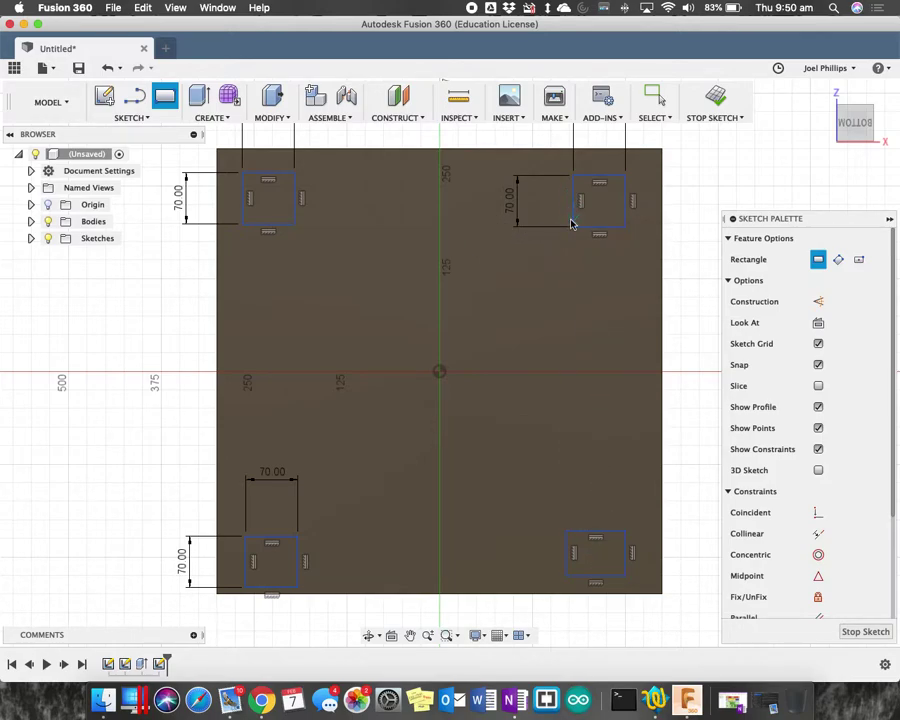
key(Escape)
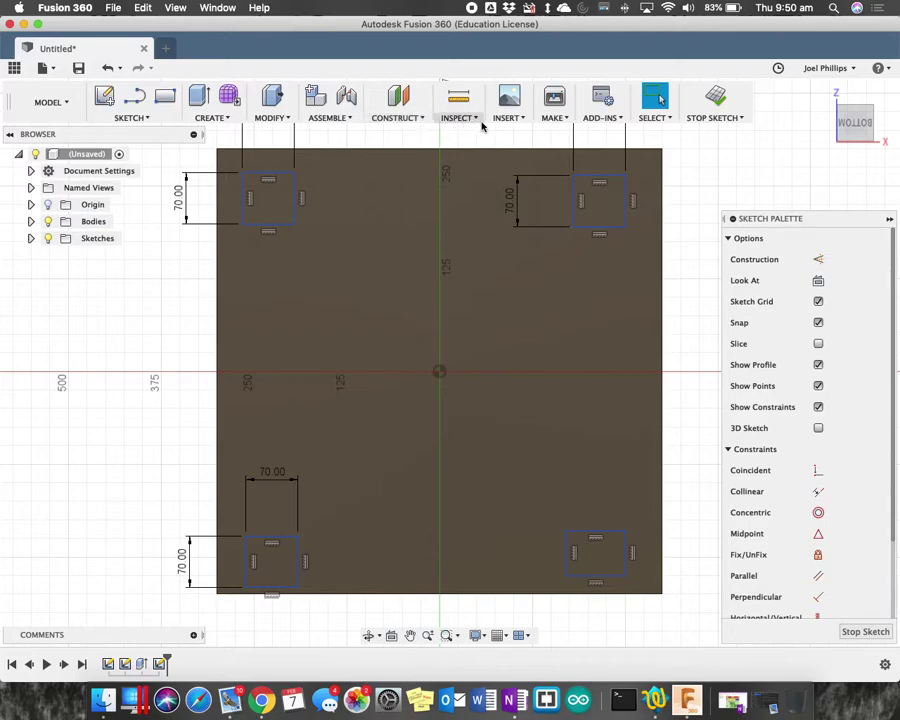
click(266, 118)
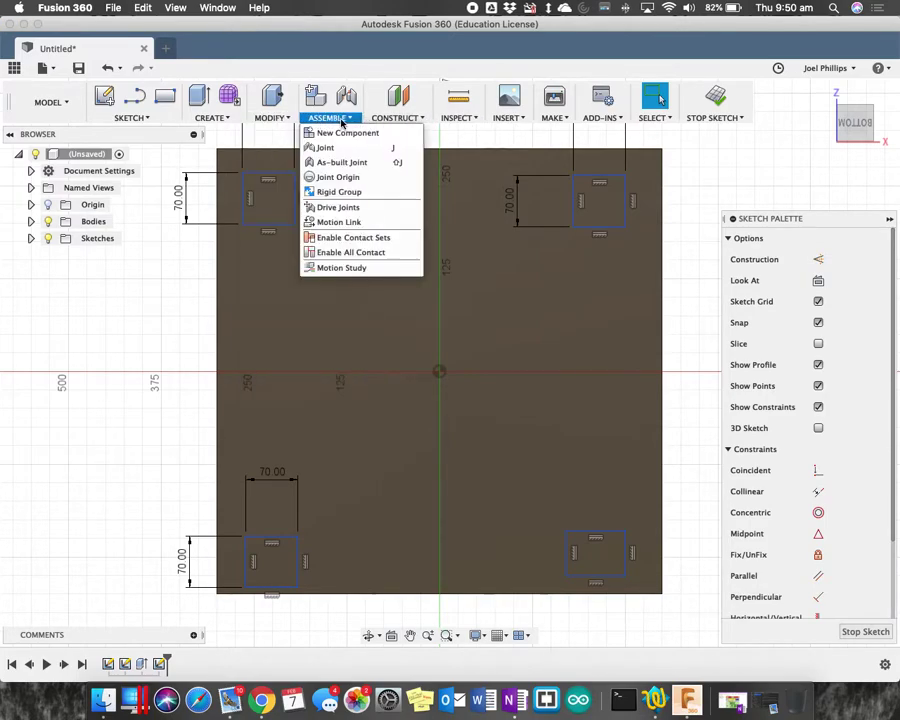
mouse_move(237, 120)
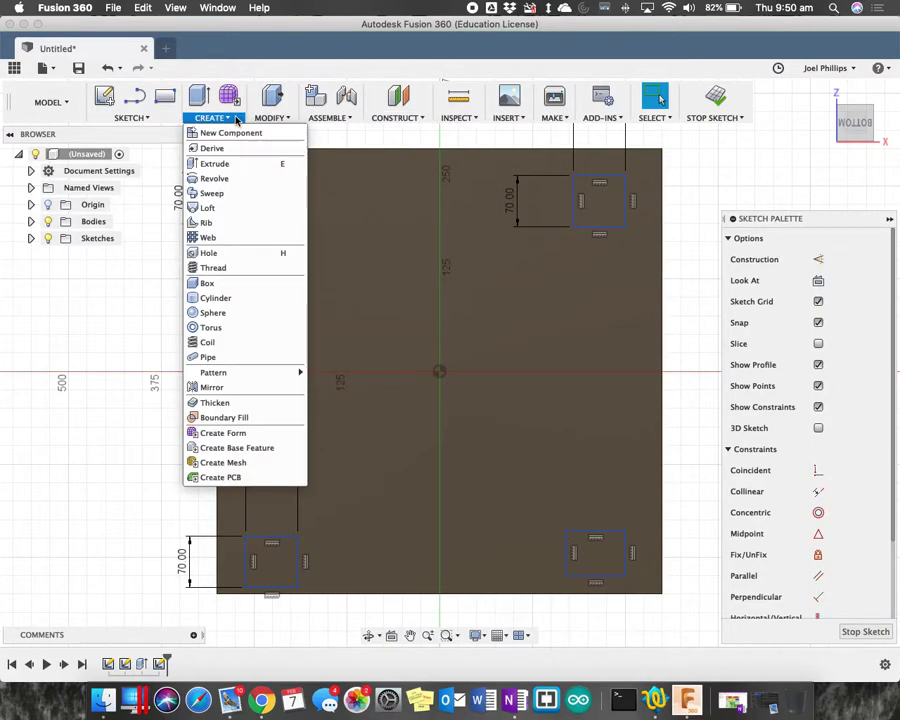
mouse_move(163, 118)
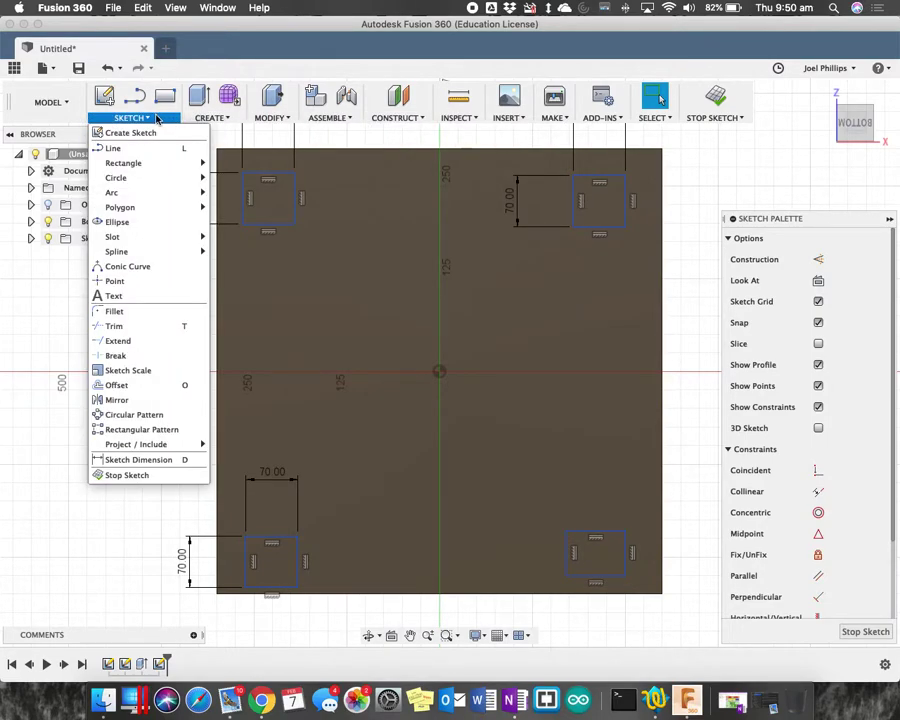
mouse_move(162, 206)
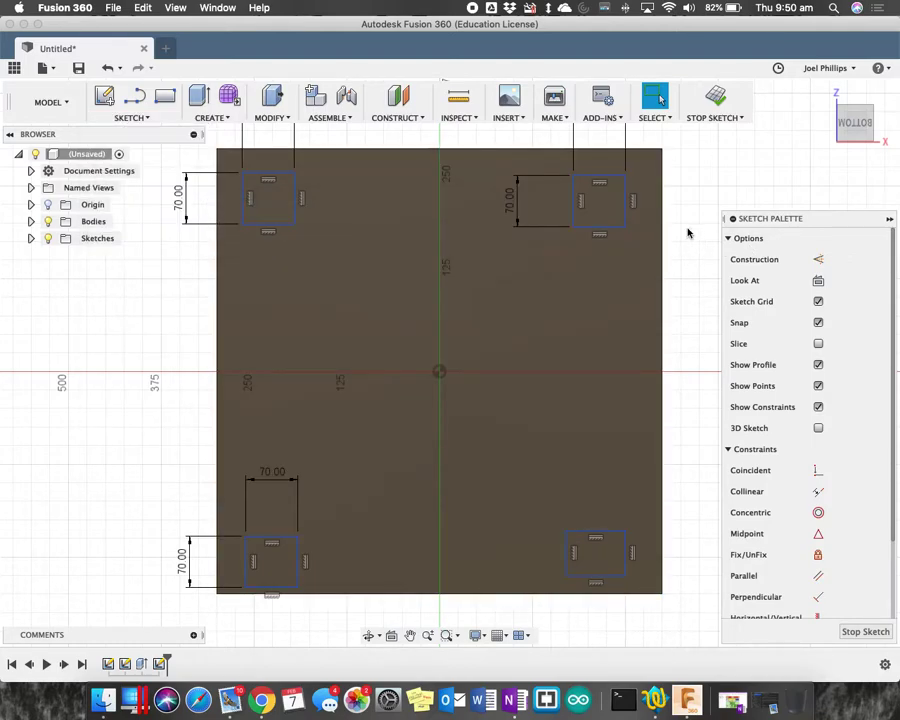
Apply an Equal constraint between the left edges of the lower-right rectangle and the upper-right square
click(576, 206)
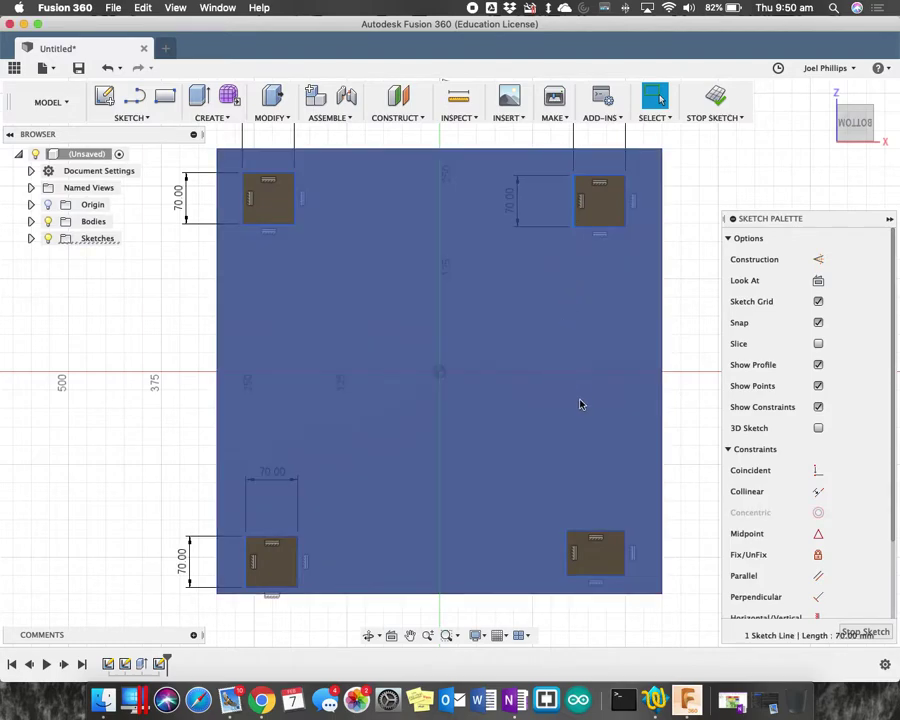
scroll(737, 532, down, 3)
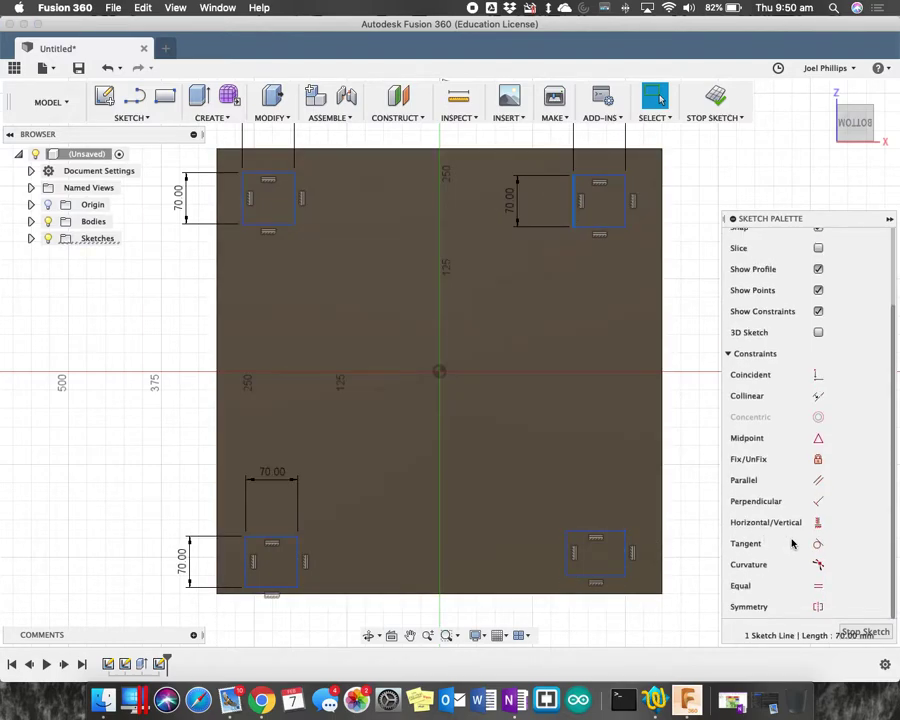
scroll(806, 538, up, 3)
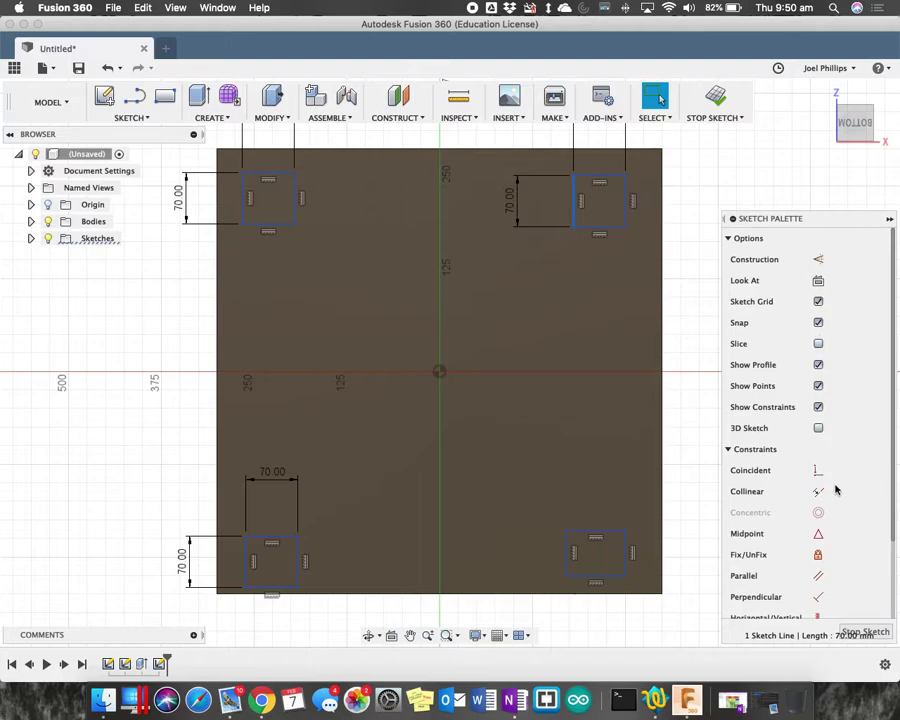
scroll(834, 500, down, 3)
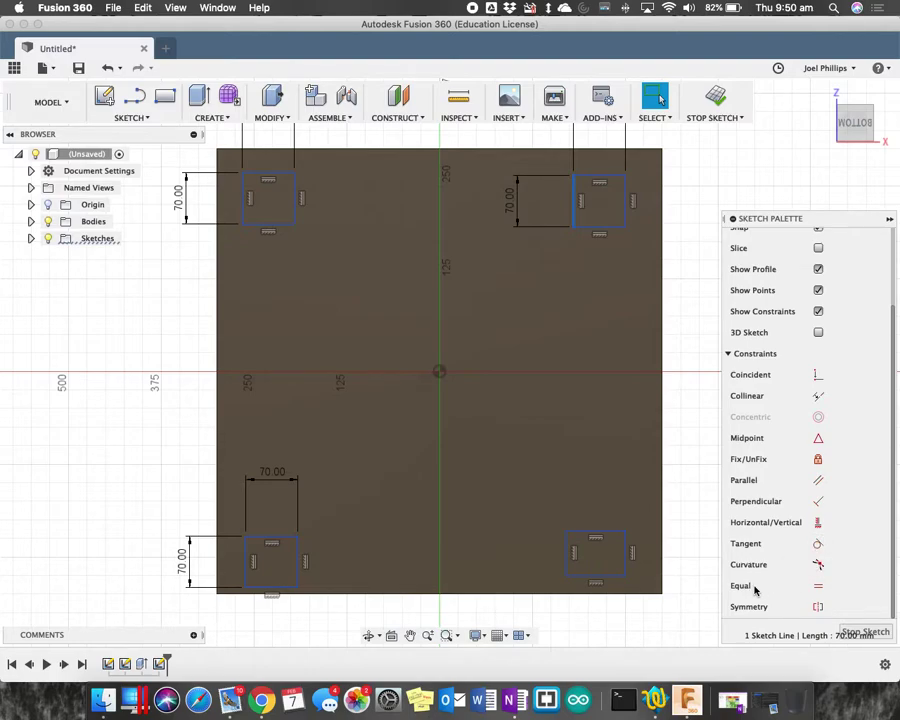
click(818, 586)
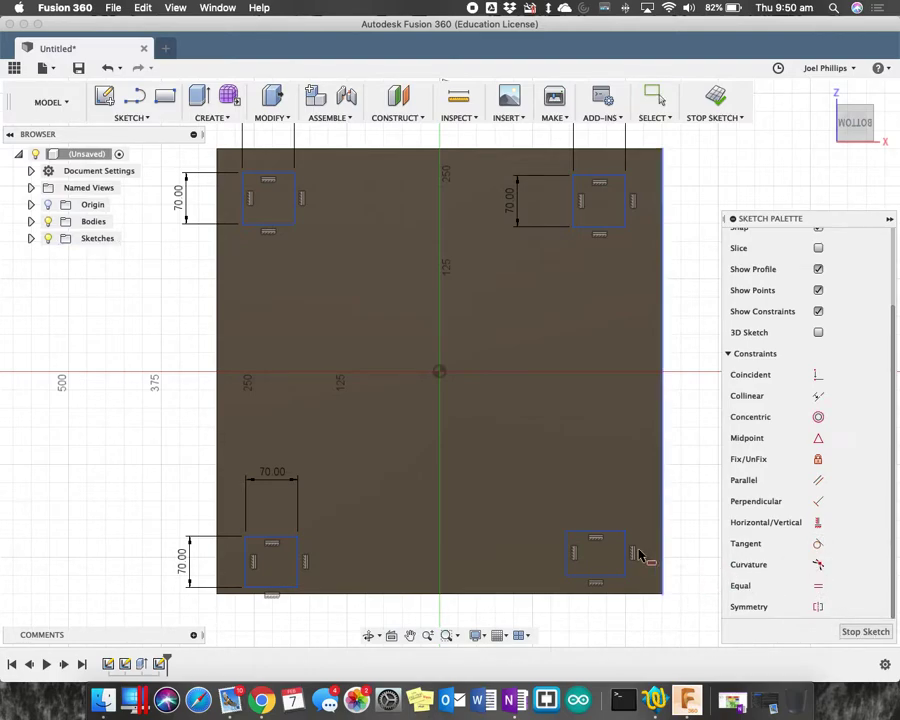
click(566, 558)
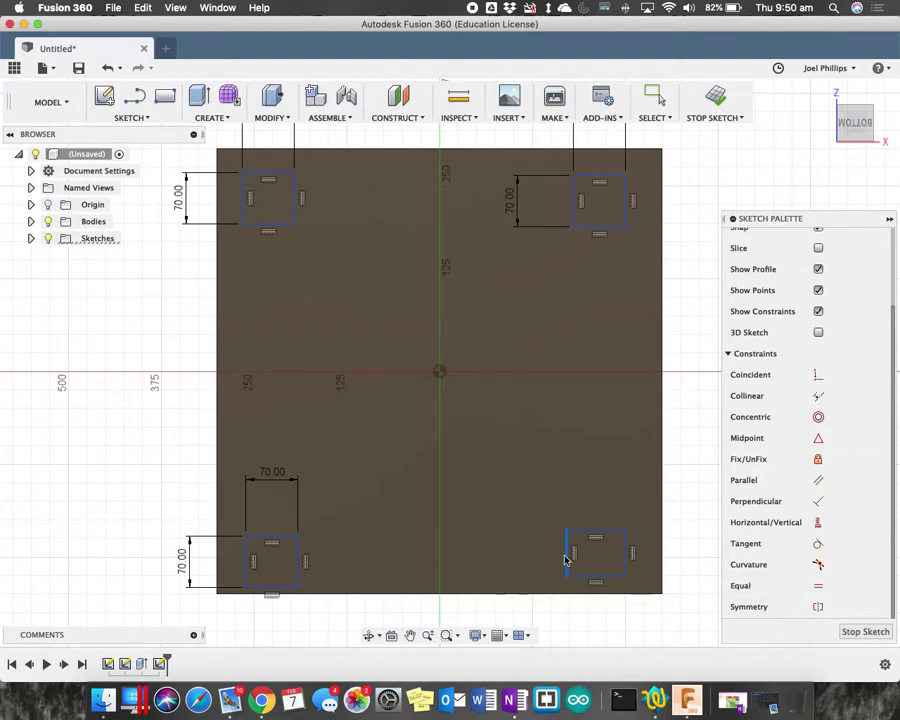
click(575, 205)
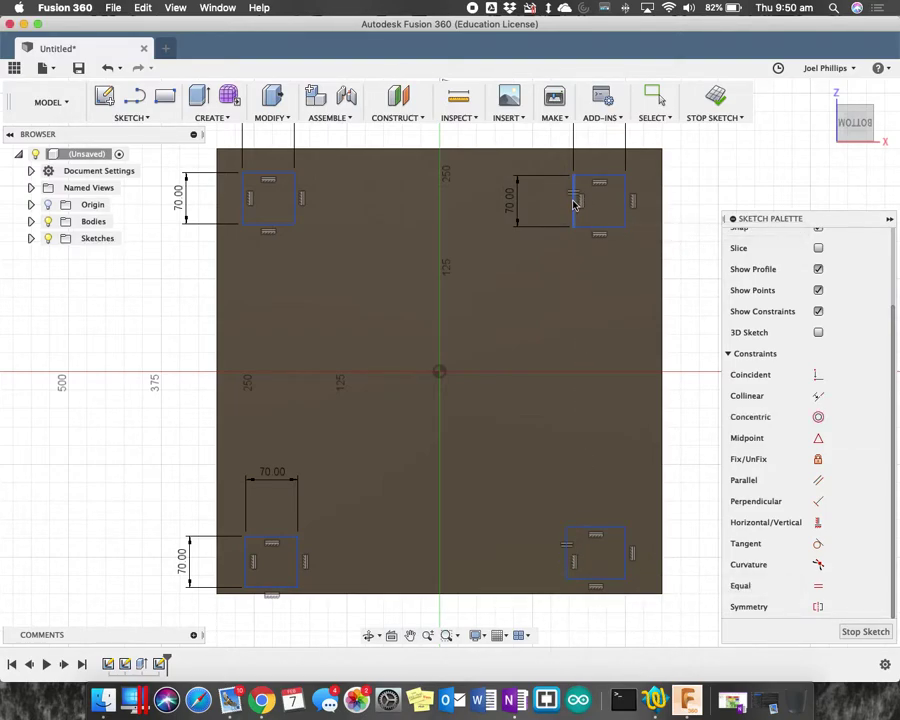
key(Escape)
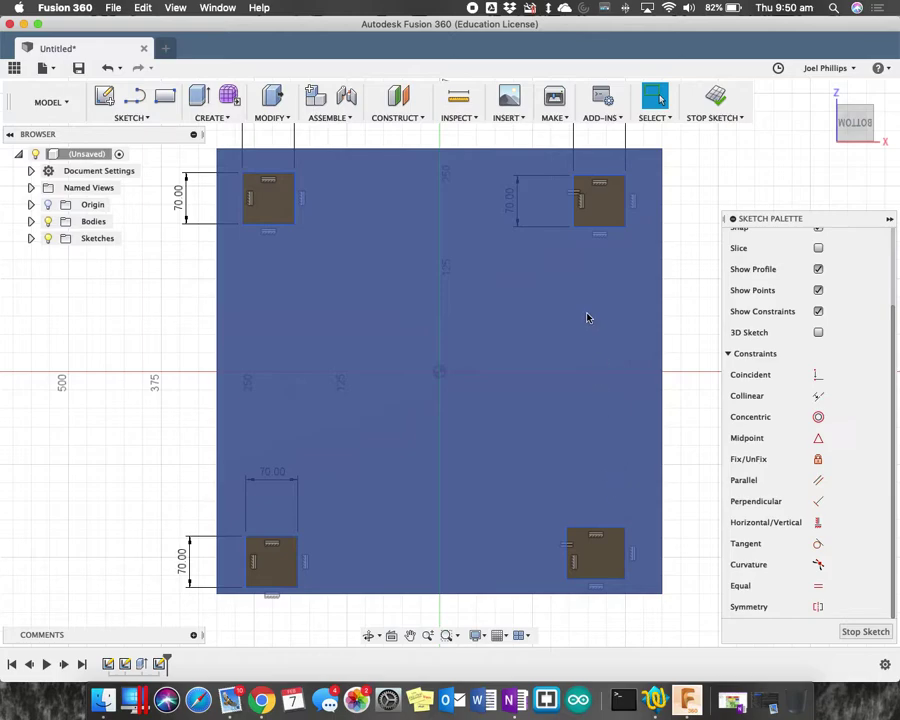
Apply an Equal constraint between the top edges of the lower-right rectangle and the upper-right square
click(816, 585)
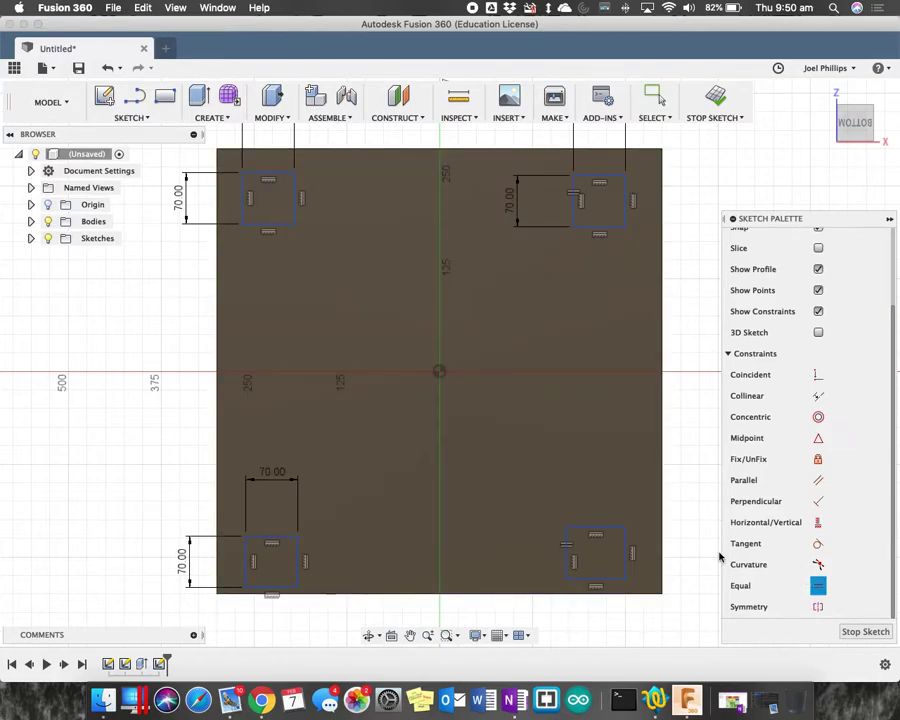
click(602, 532)
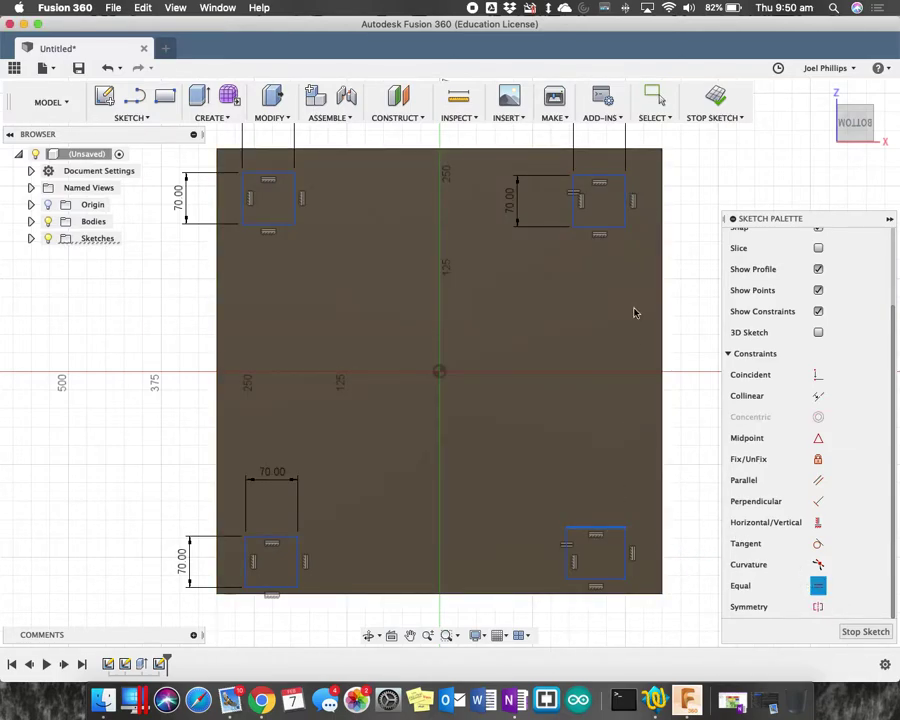
click(609, 185)
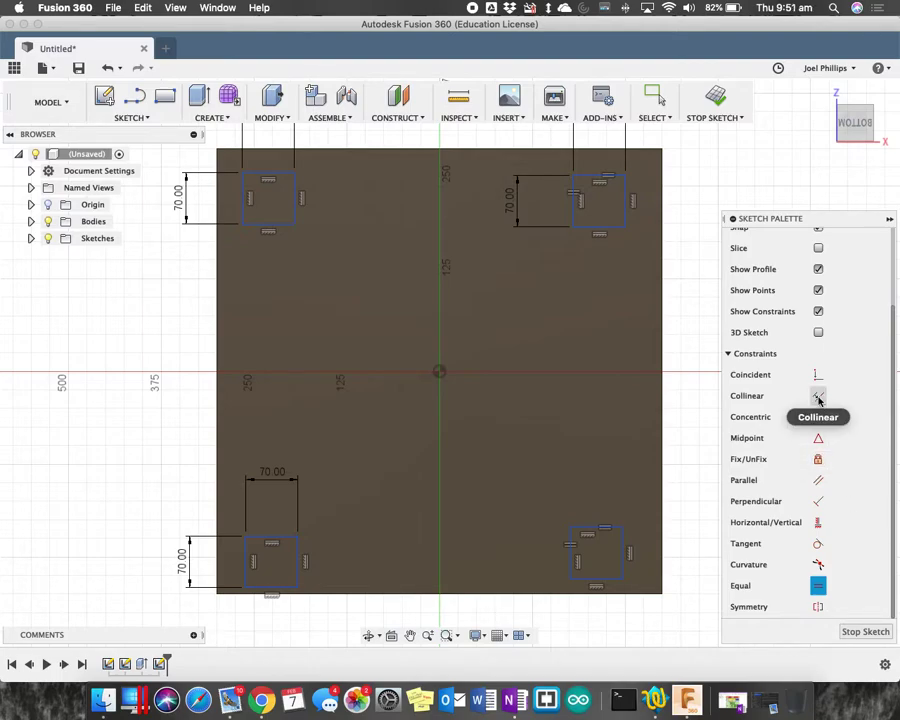
Make the right edges of the two right-hand squares collinear, and likewise the top edges of the two upper squares
click(819, 397)
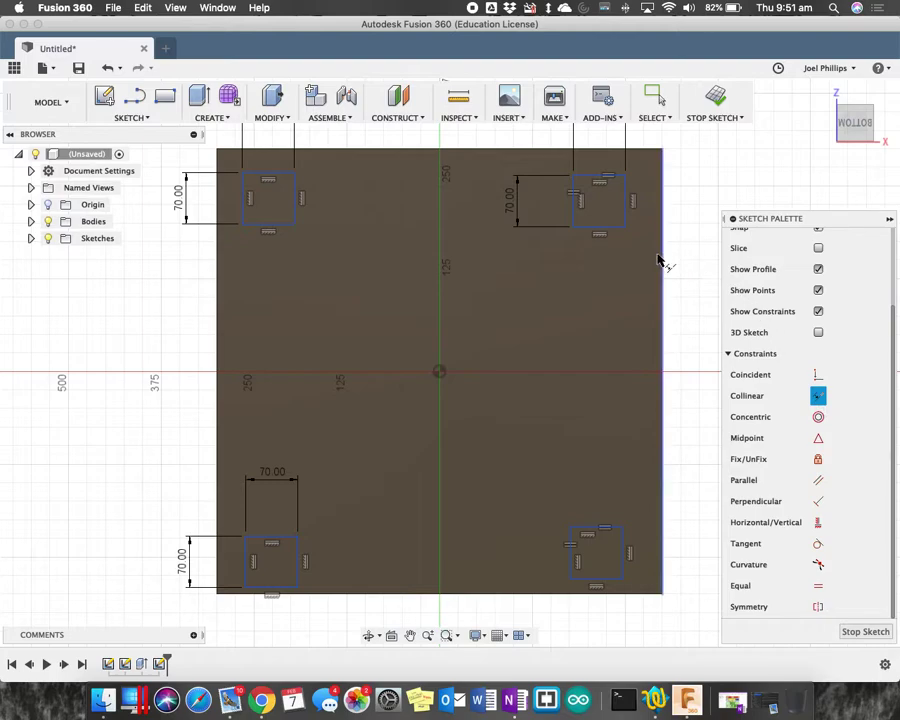
click(627, 210)
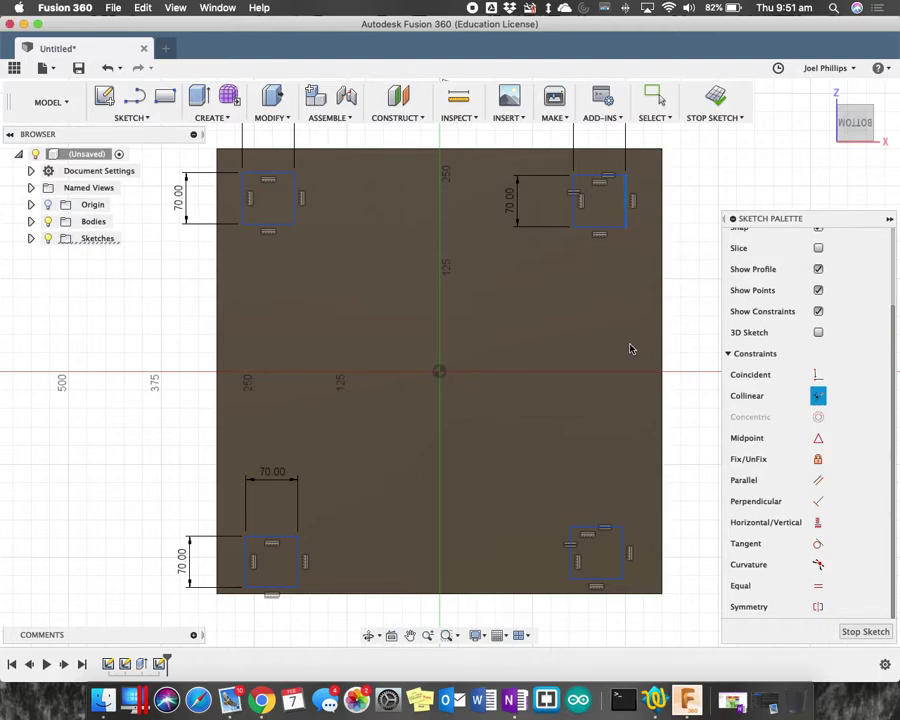
click(622, 553)
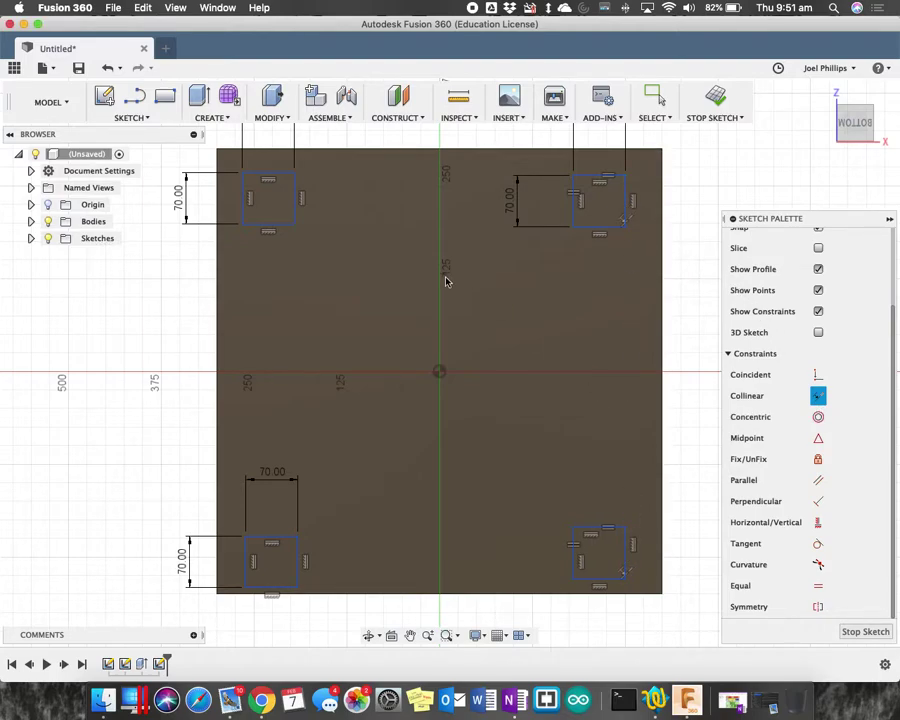
click(285, 178)
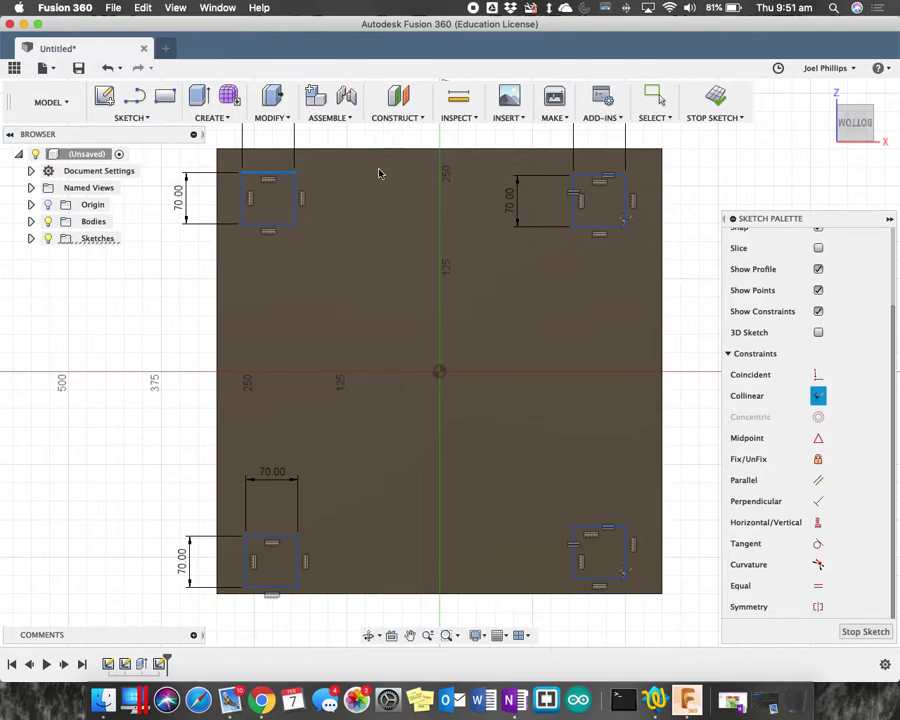
click(590, 181)
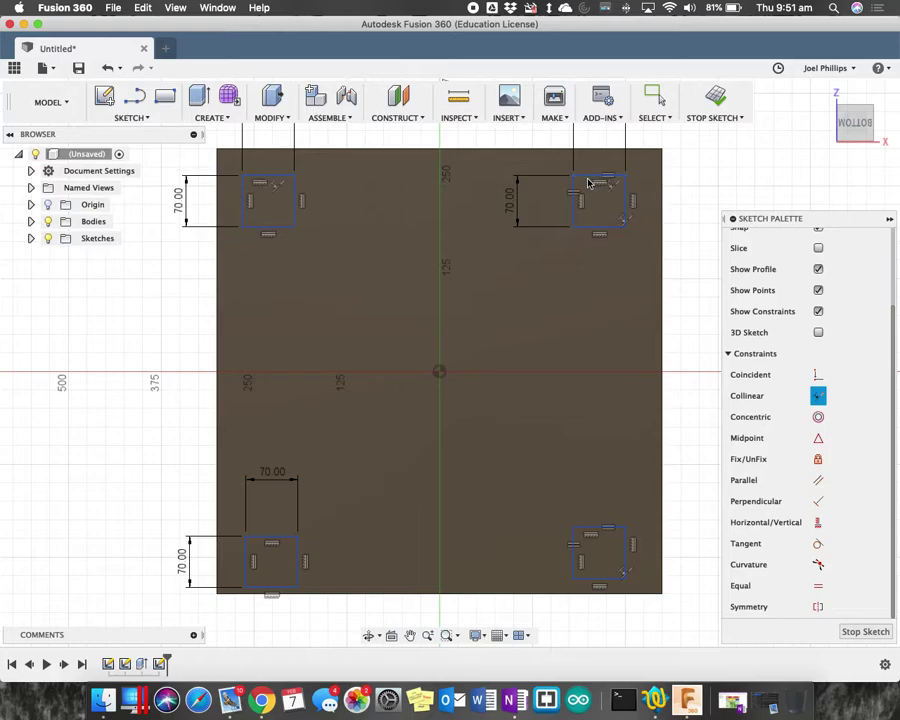
Make the left edges of the two left-hand squares collinear, and likewise the bottom edges of the two lower squares
click(241, 213)
click(247, 552)
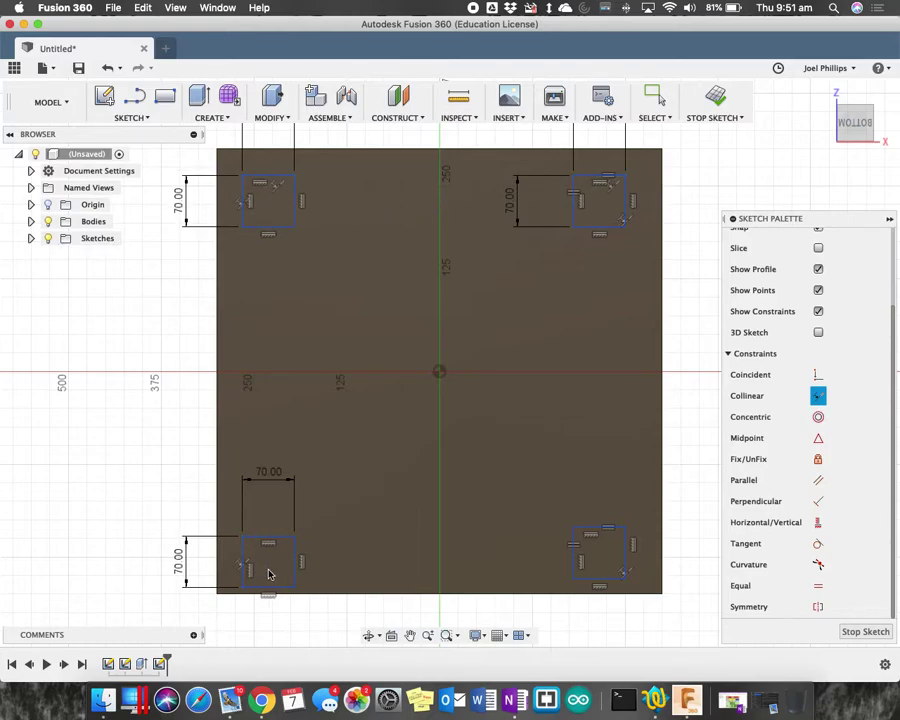
click(288, 593)
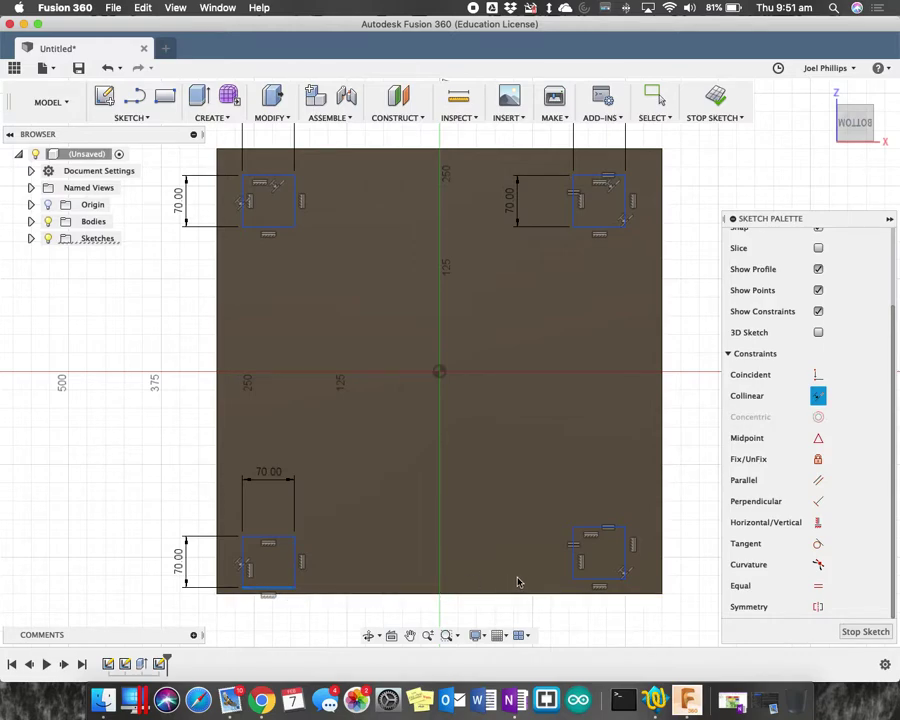
click(597, 580)
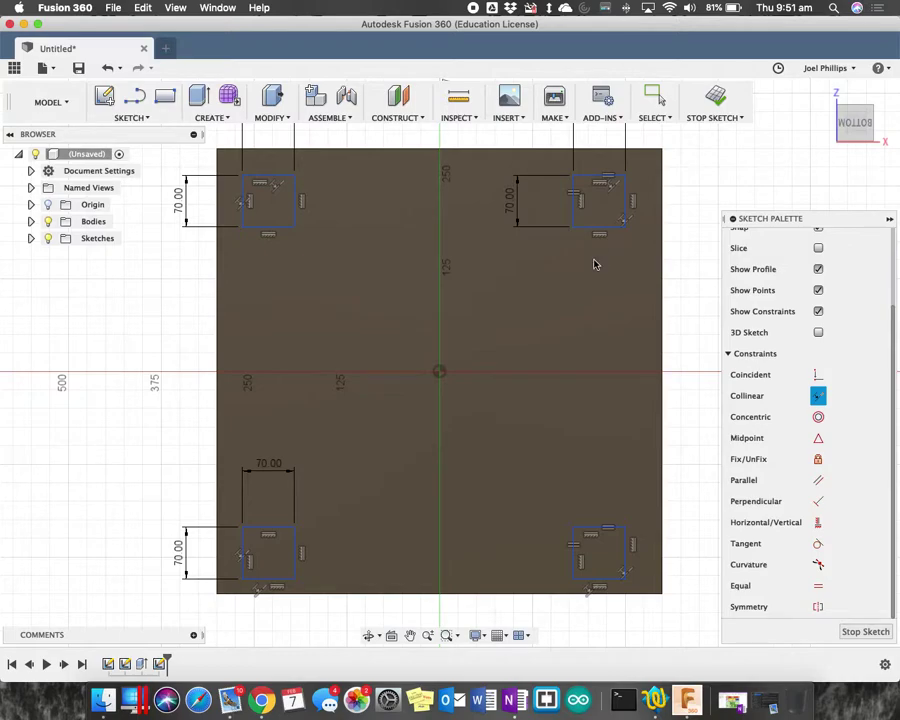
key(Escape)
Dimension the upper-left square's top edge 15 mm from the panel's top edge
click(265, 177)
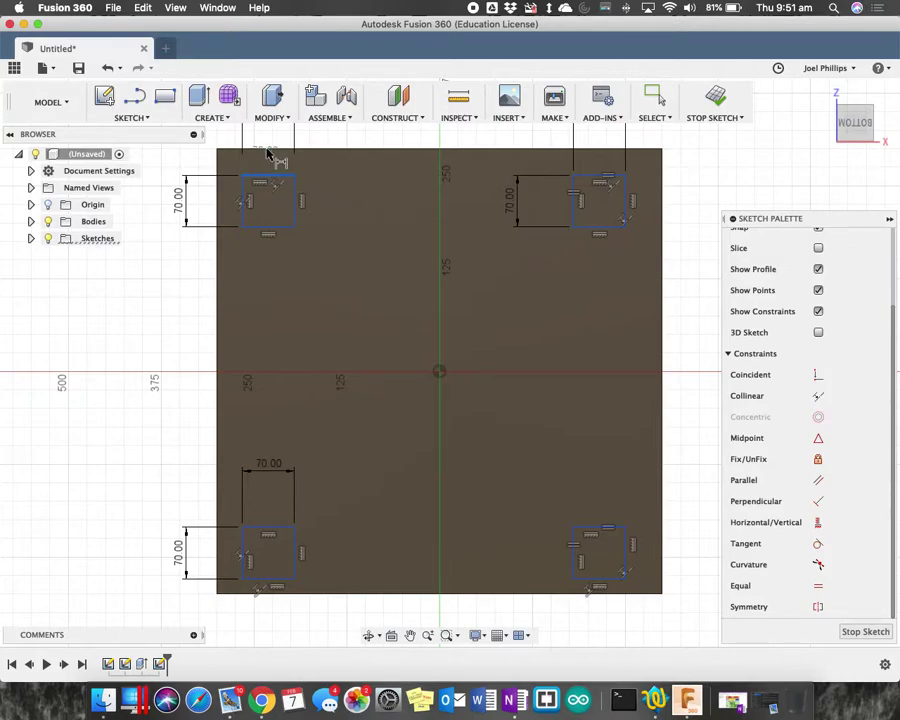
click(272, 150)
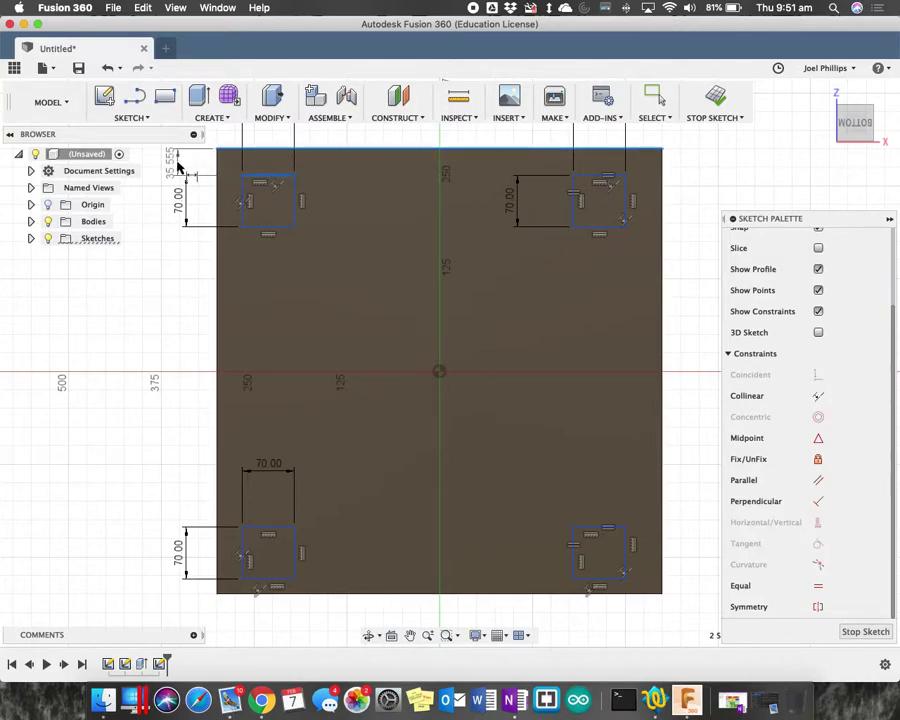
click(195, 172)
text(15)
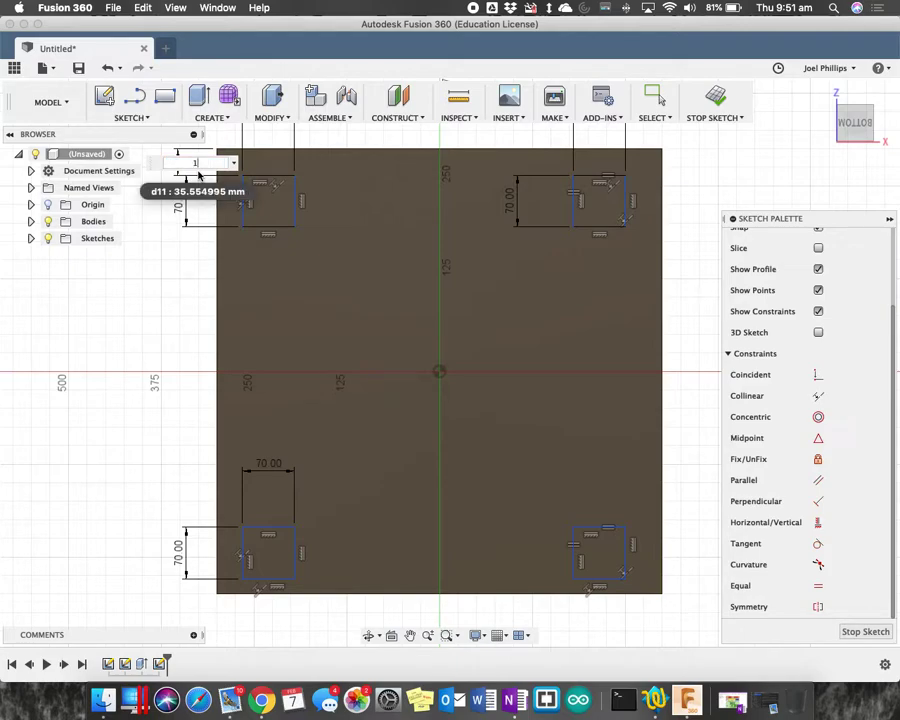
key(Return)
Dimension the upper-left square's left edge 15 mm from the panel's left edge
click(243, 190)
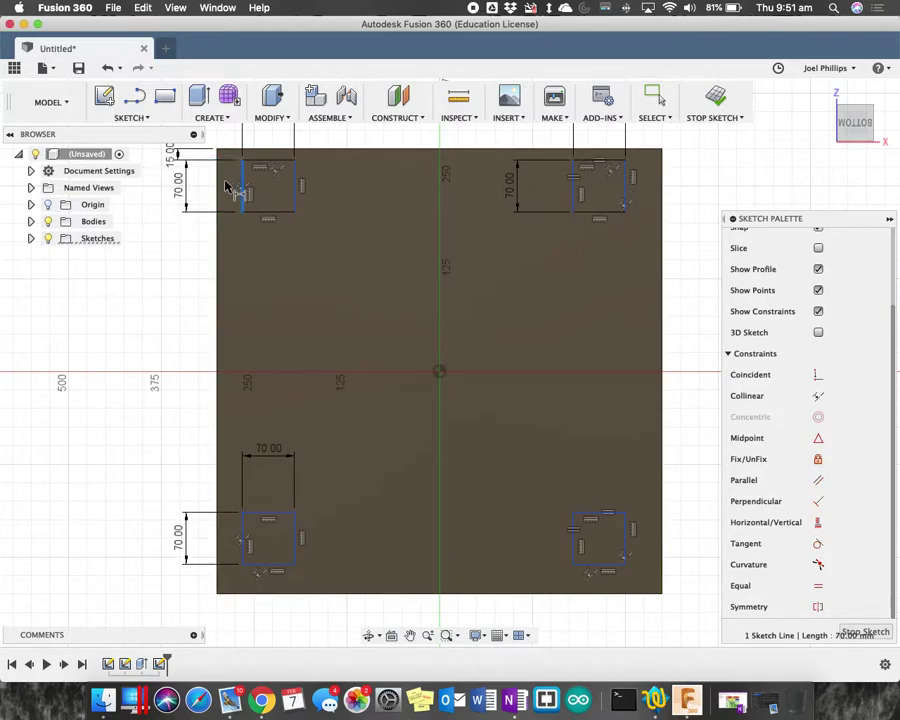
shift+click(219, 200)
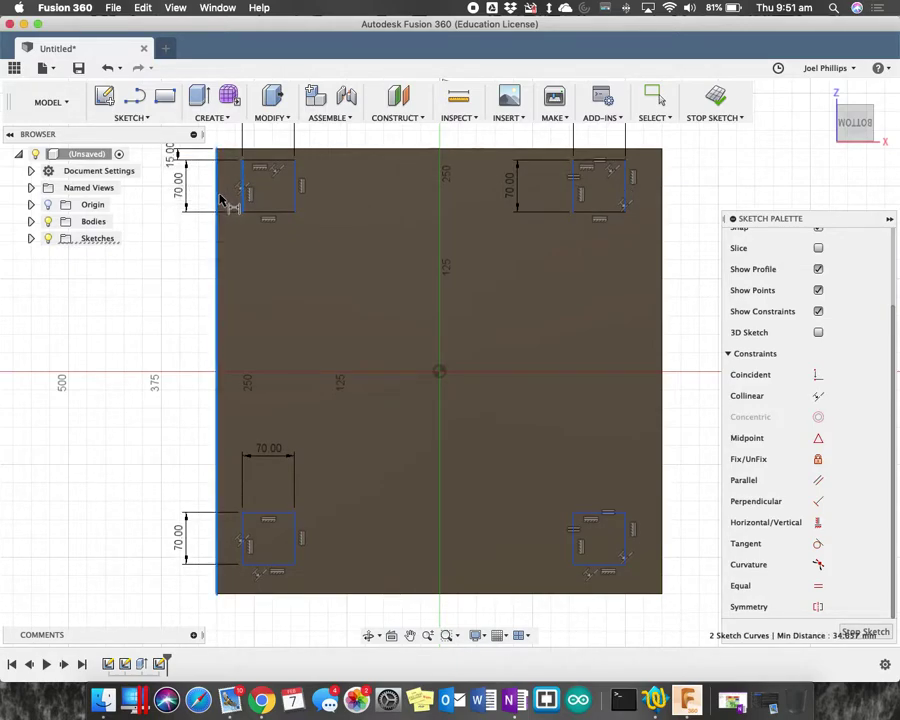
click(241, 278)
text(15)
key(Return)
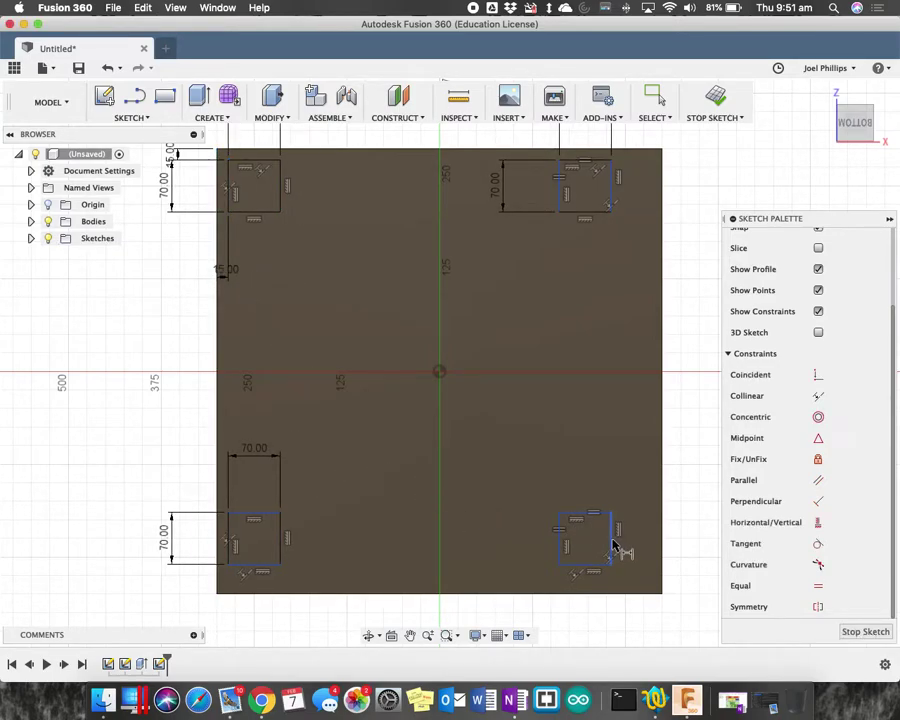
Try to dimension the lower-right square's right edge from the panel's right edge
click(612, 545)
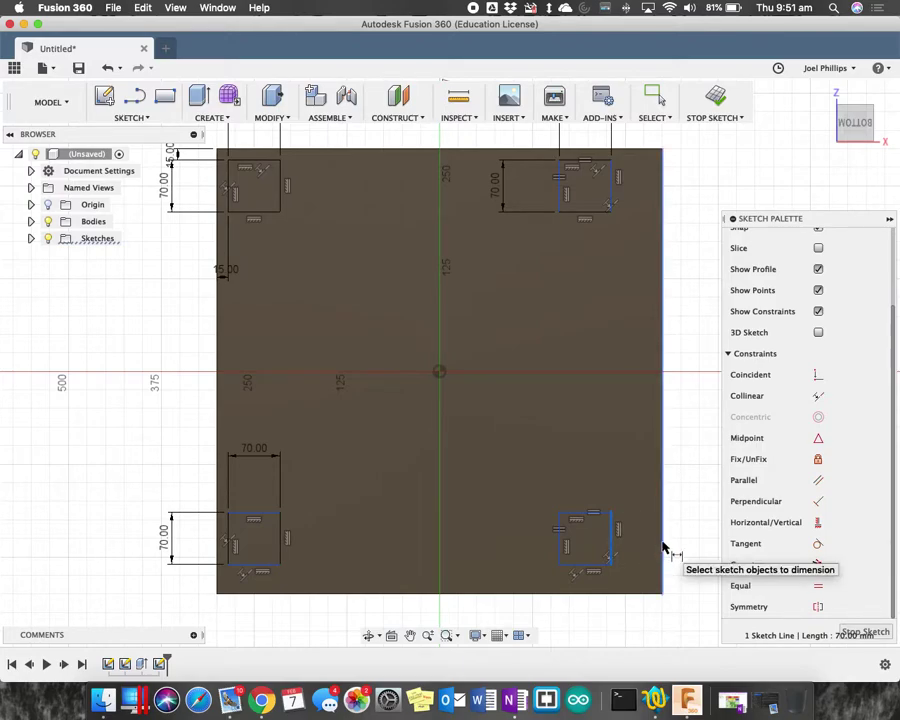
click(668, 547)
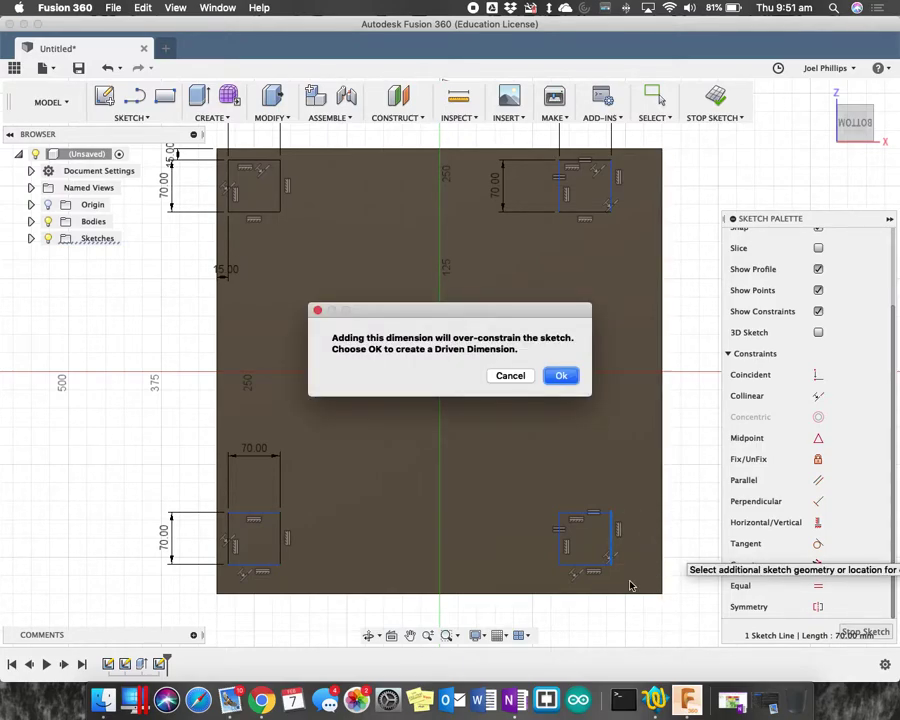
click(526, 378)
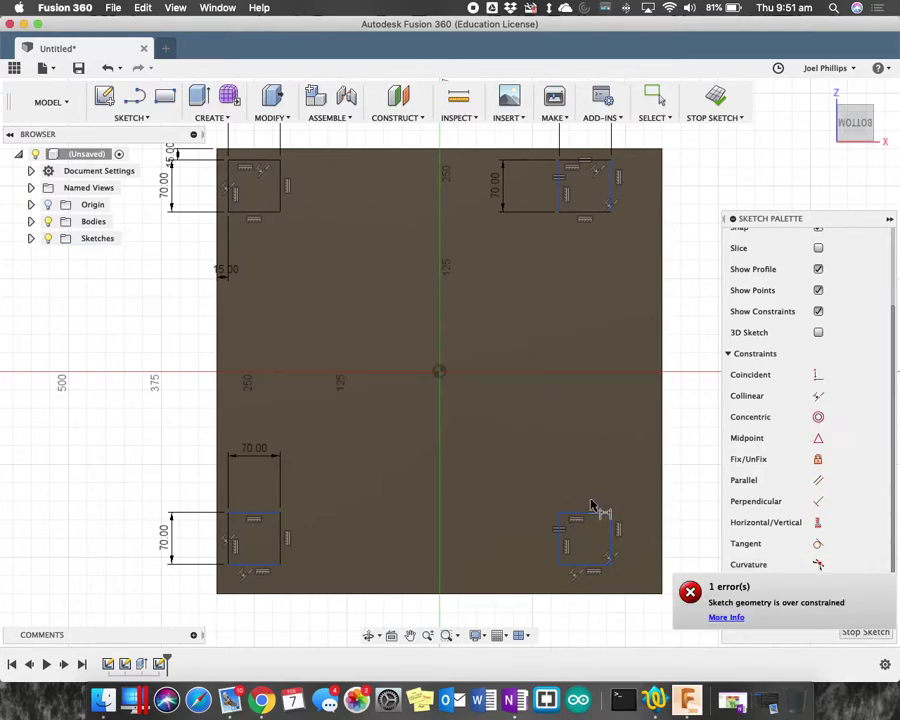
Dimension the lower-right square's right edge 15 mm from the panel's right edge
click(612, 545)
click(660, 556)
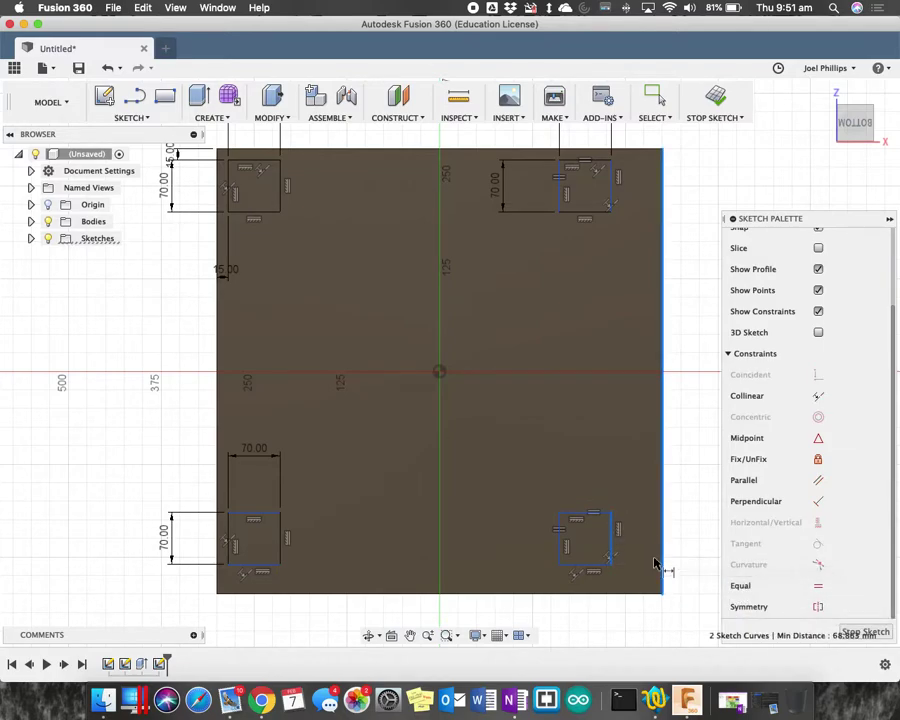
click(640, 627)
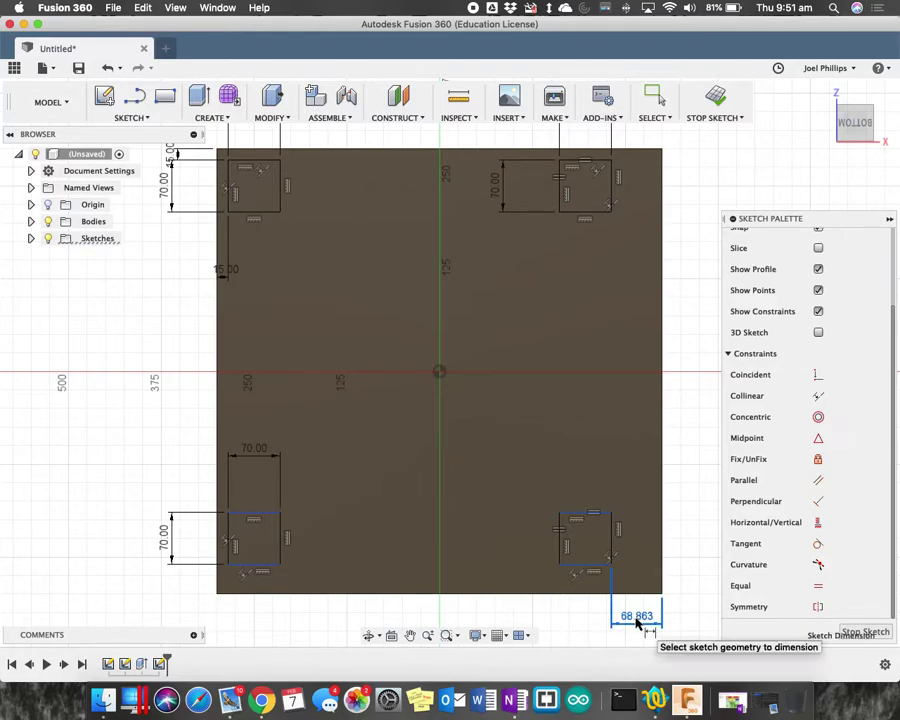
double_click(640, 621)
text(15)
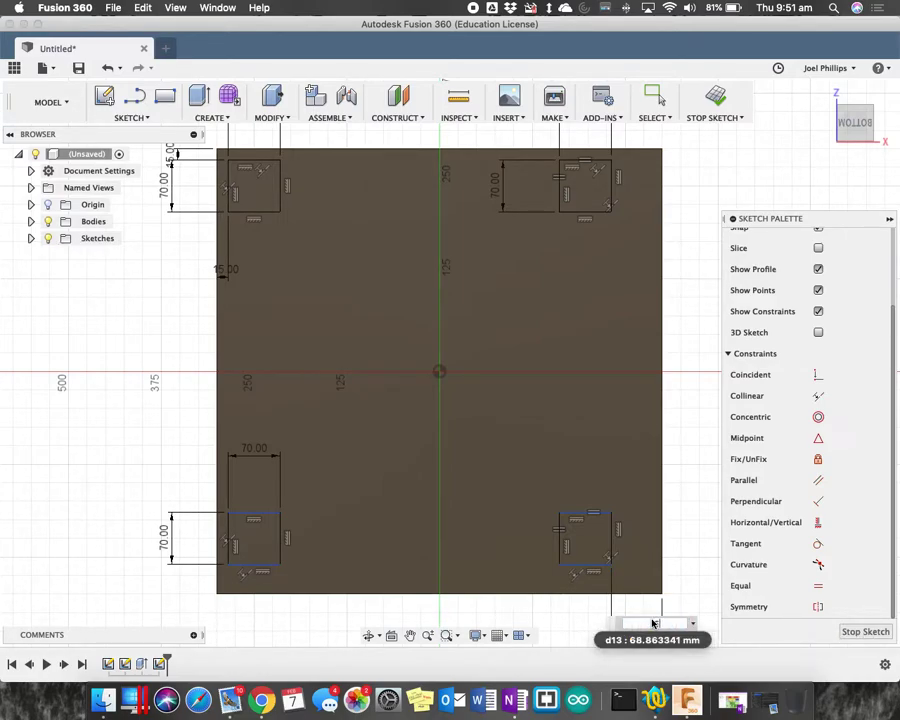
key(Return)
Dimension the lower-right square's bottom edge 15 mm from the panel's bottom edge and finish the sketch
click(630, 565)
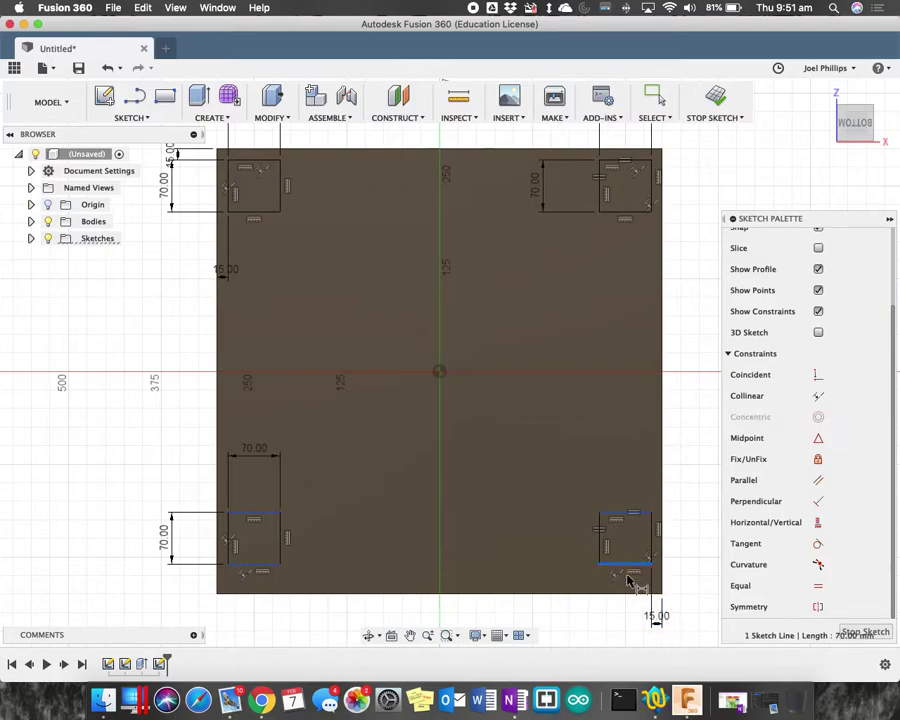
shift+click(628, 596)
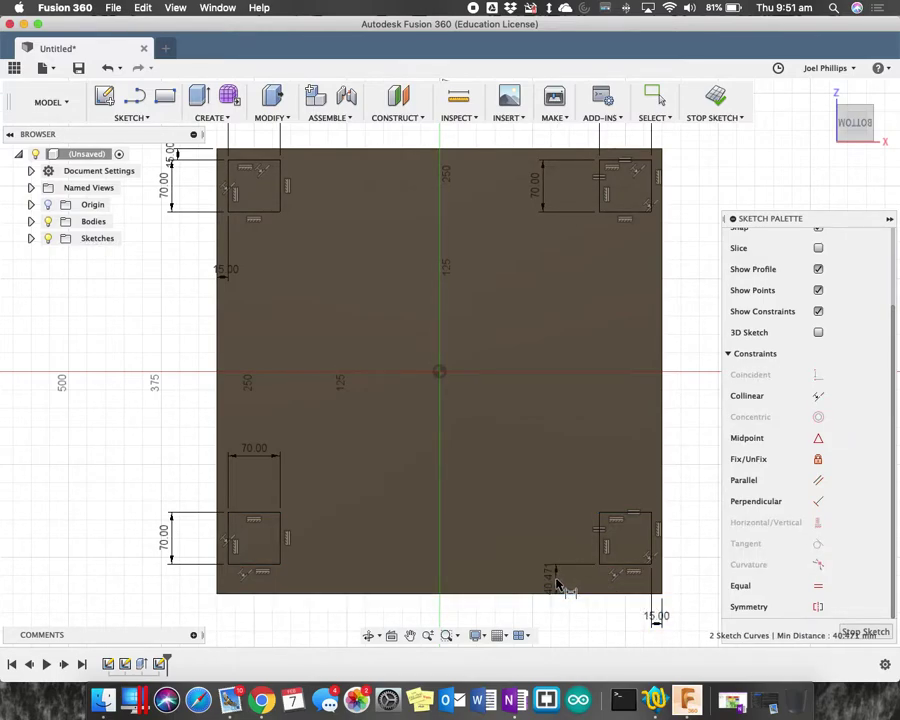
key(d)
click(551, 586)
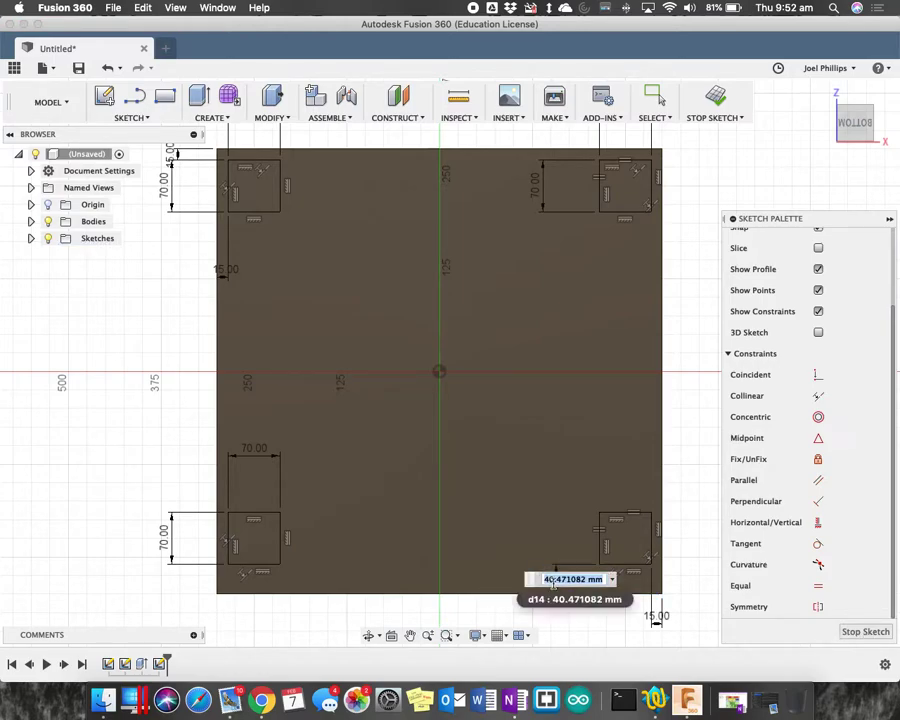
text(16)
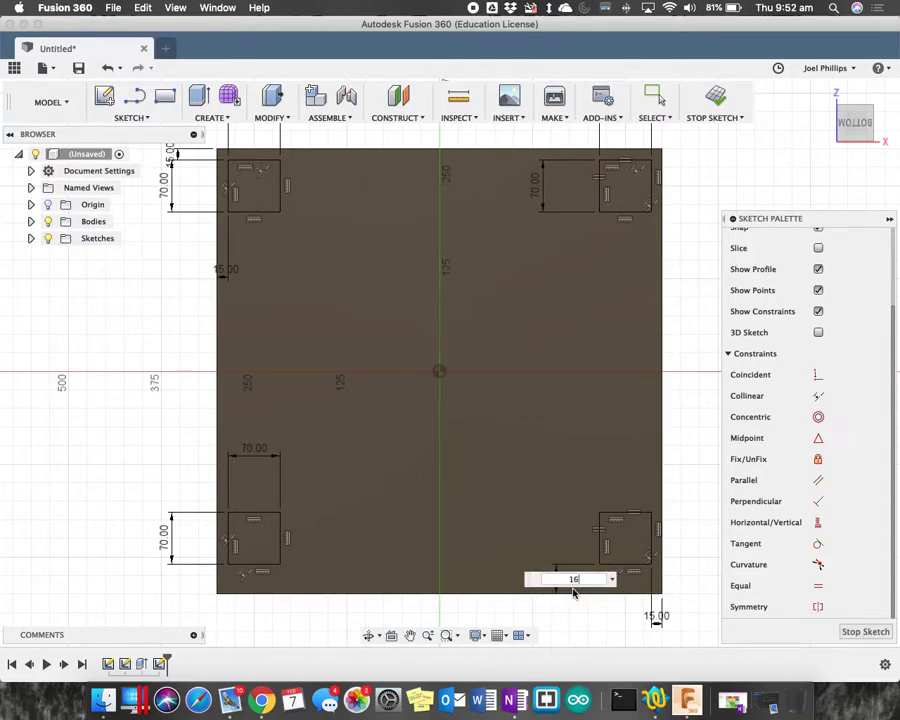
key(BackSpace)
text(5)
key(Return)
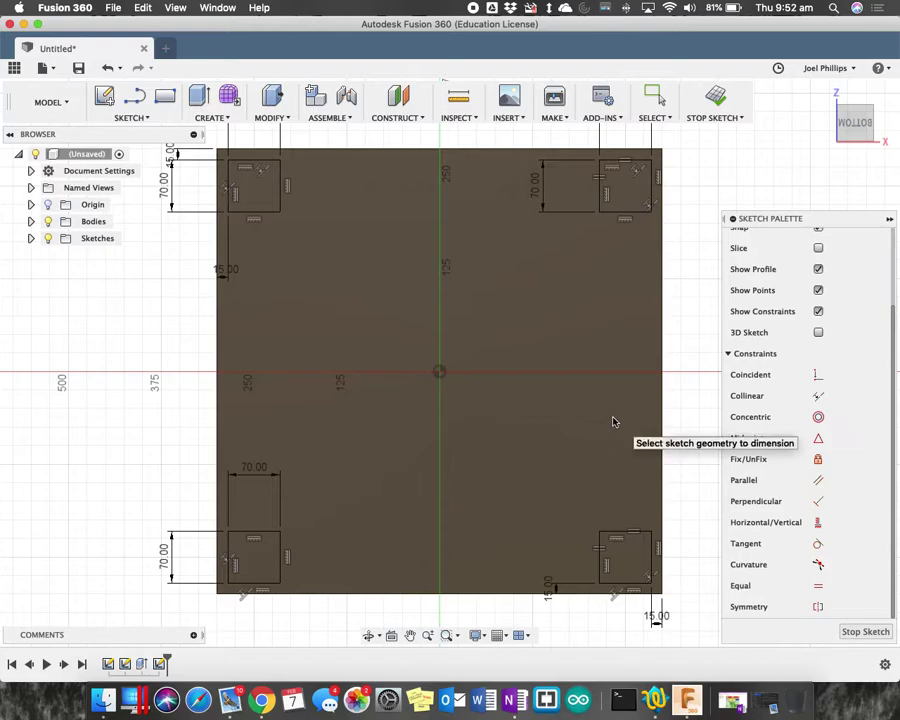
click(715, 95)
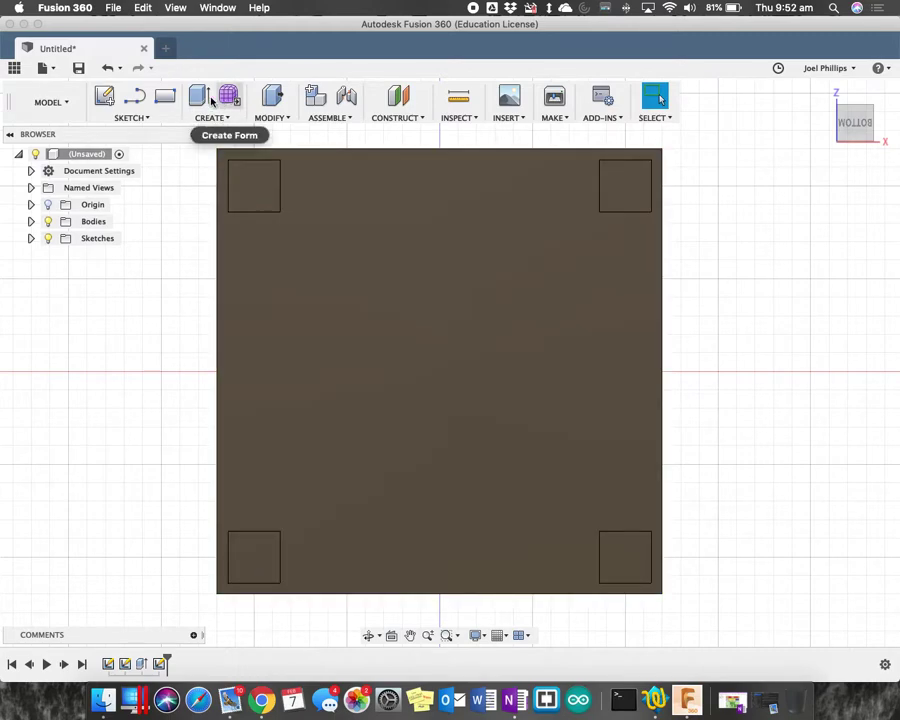
click(144, 119)
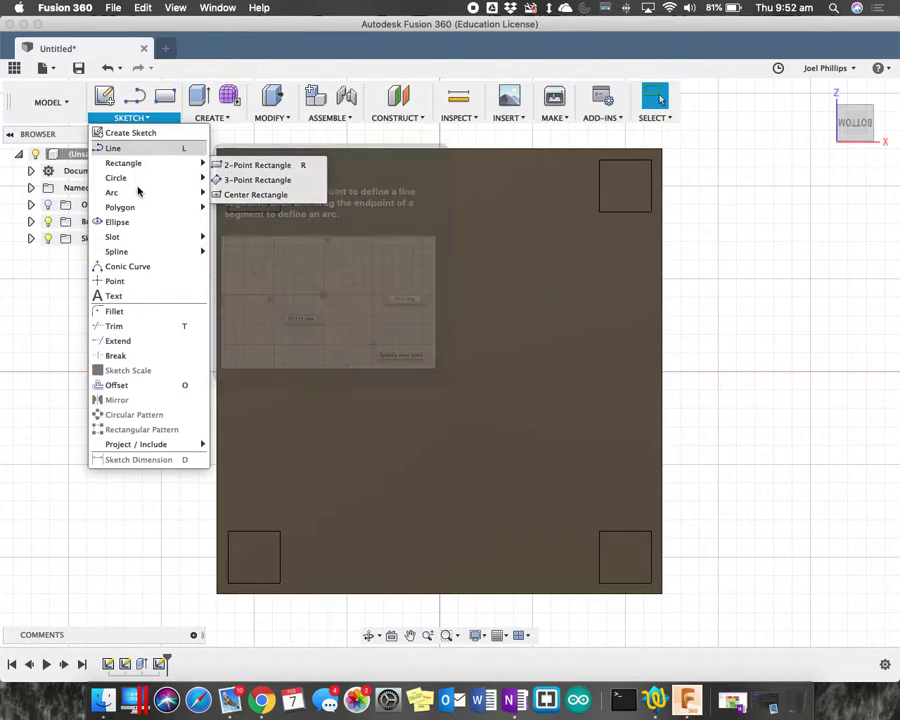
mouse_move(151, 240)
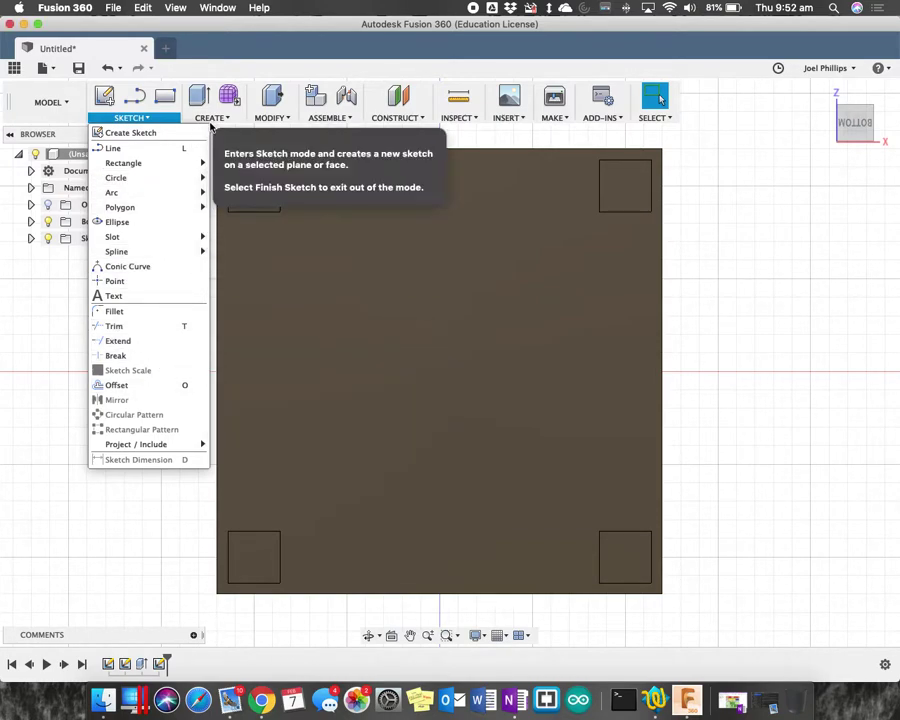
mouse_move(213, 128)
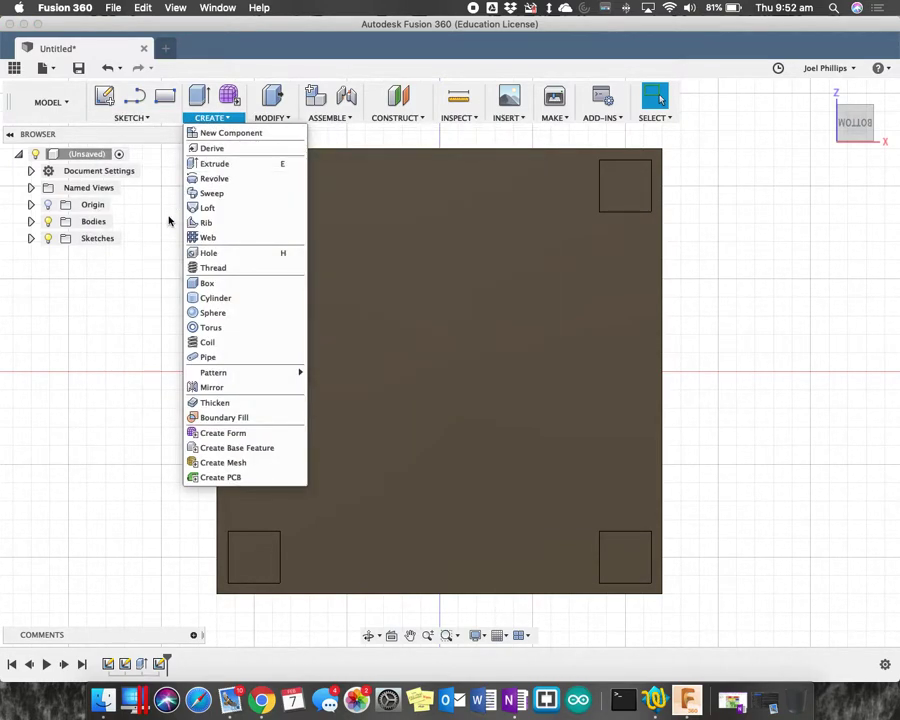
Start an Extrude using all four corner squares on the panel's underside as profiles
key(e)
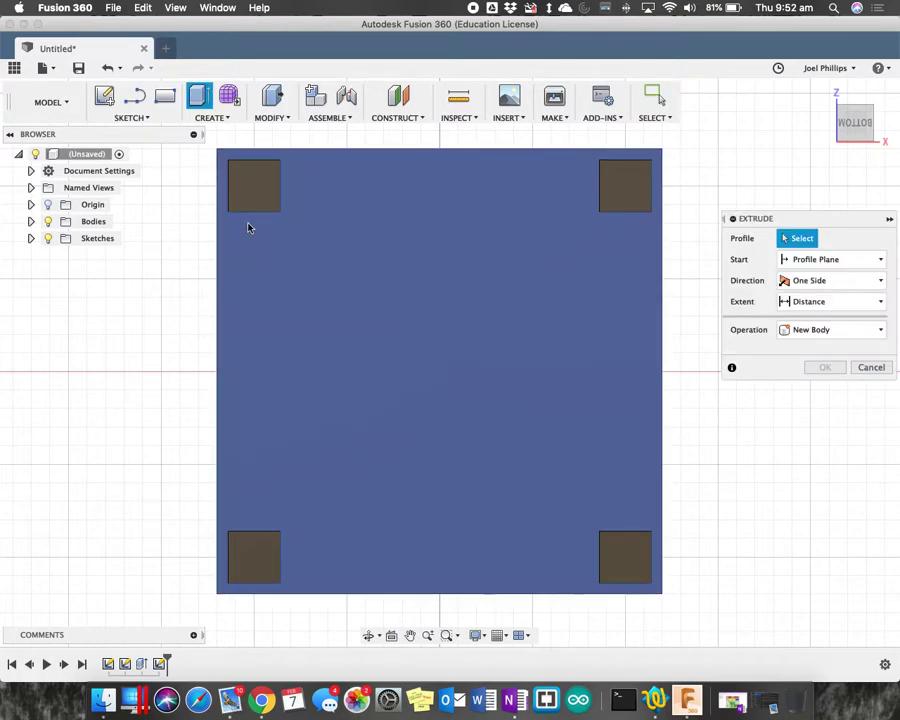
click(258, 199)
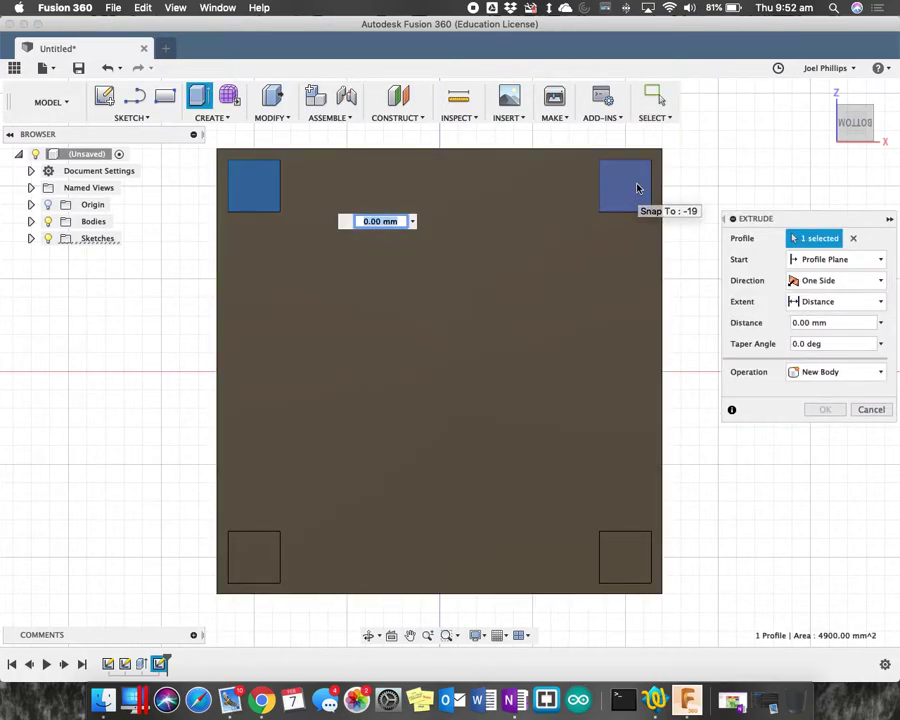
click(828, 98)
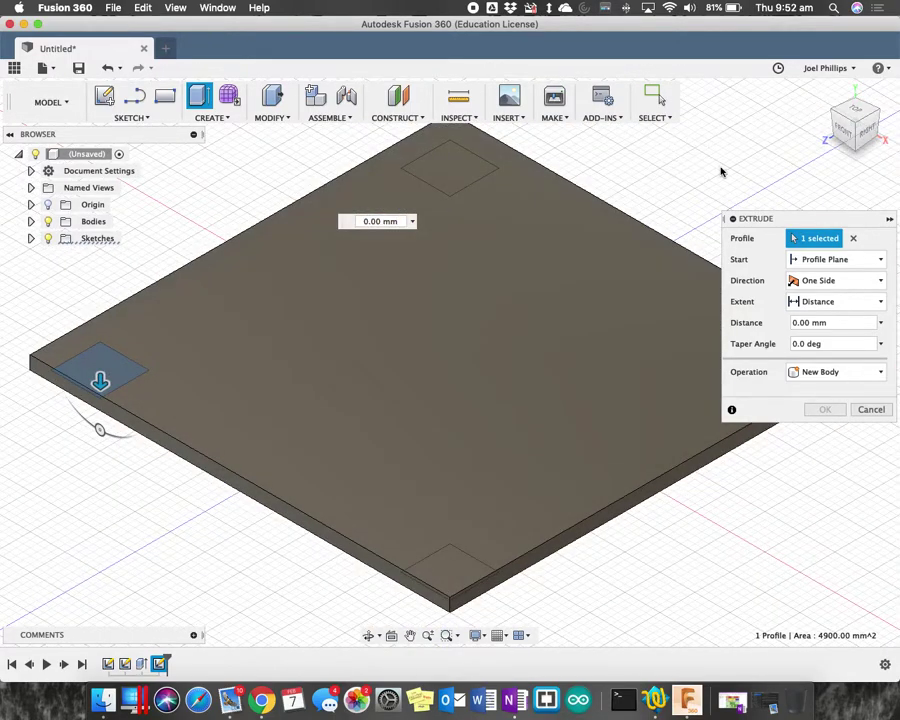
click(857, 153)
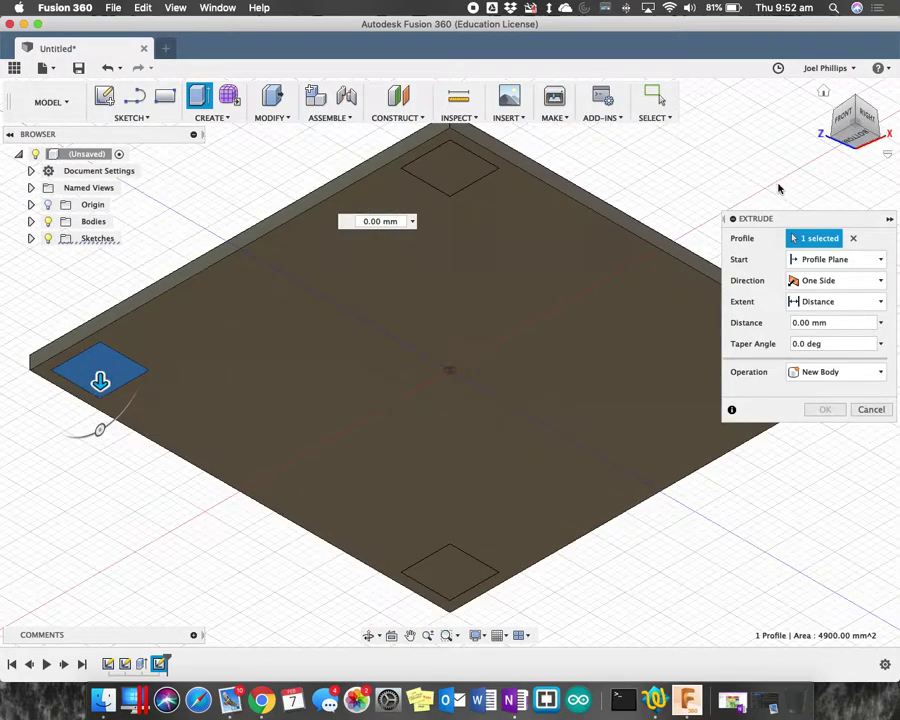
click(462, 176)
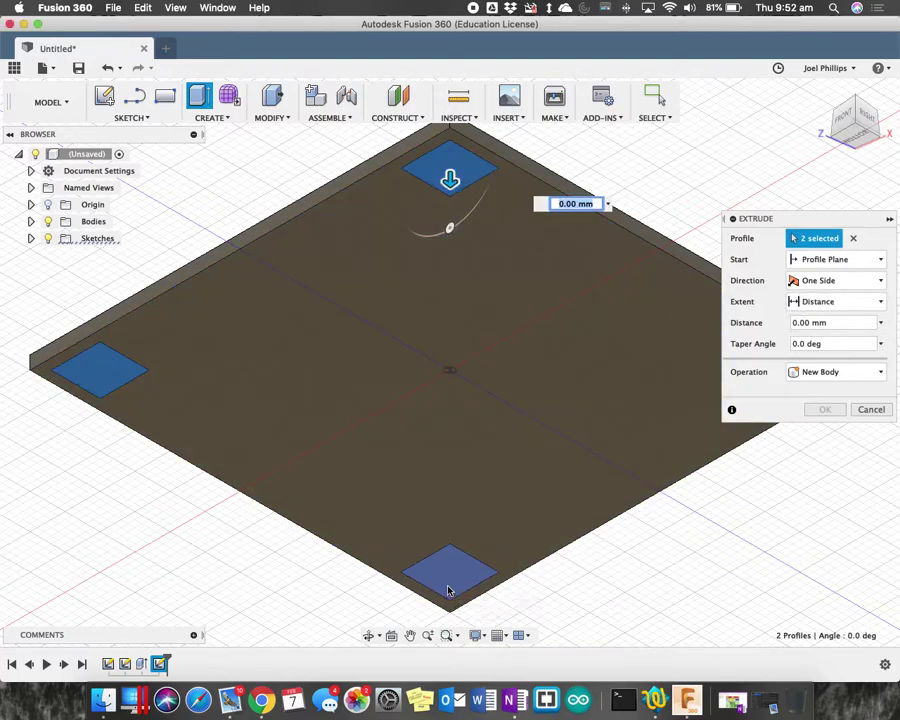
click(448, 590)
middle_drag(508, 432, 362, 430)
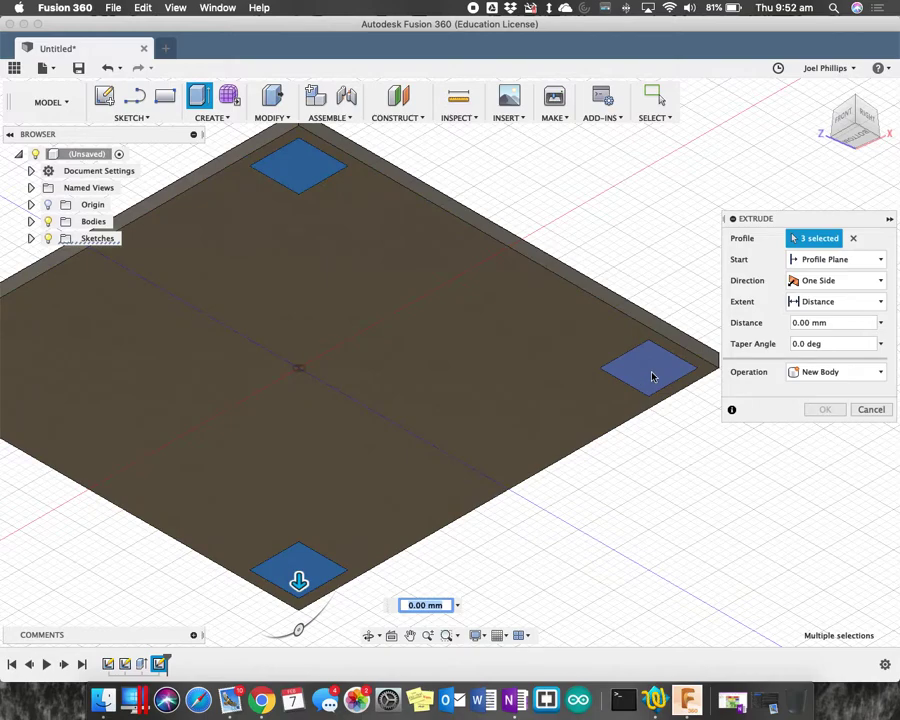
click(652, 376)
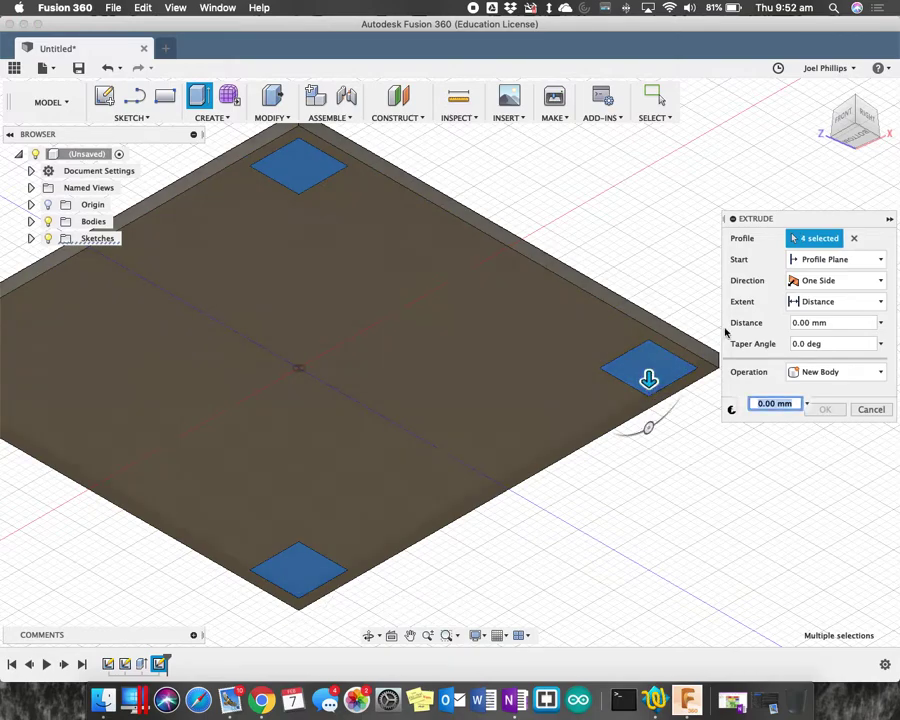
Extrude the four selected squares 410 mm from the underside as table legs, joined to the panel
click(831, 322)
key(super+a)
text(4)
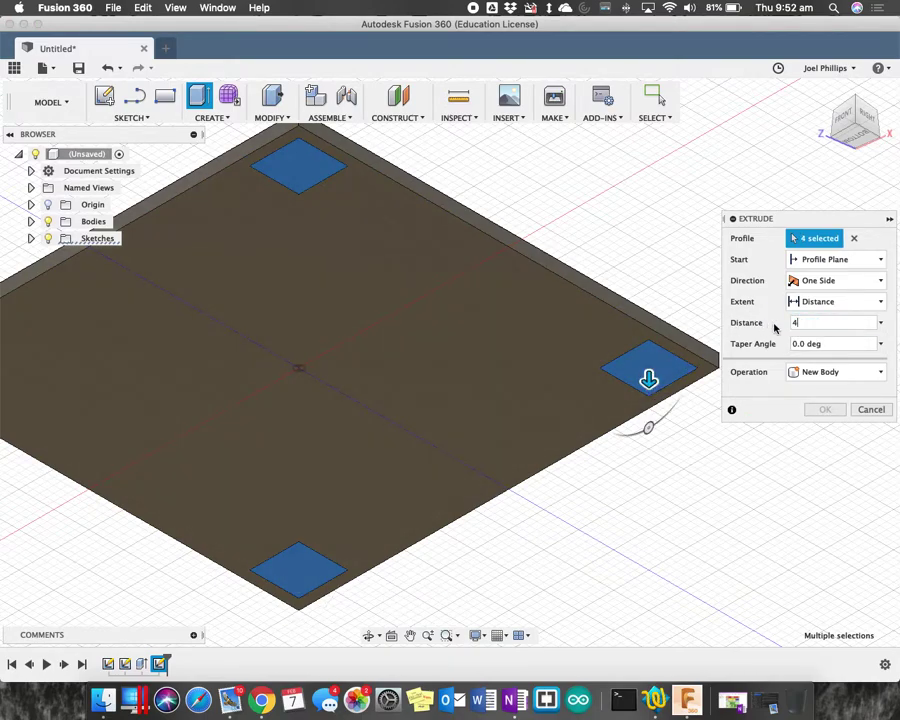
text(40)
key(Return)
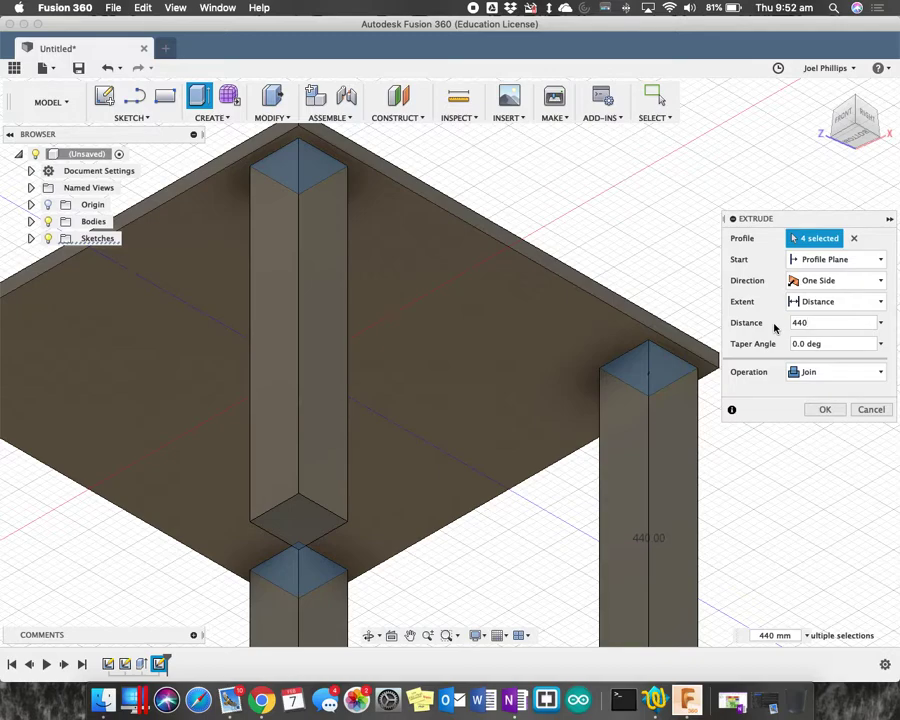
text(410)
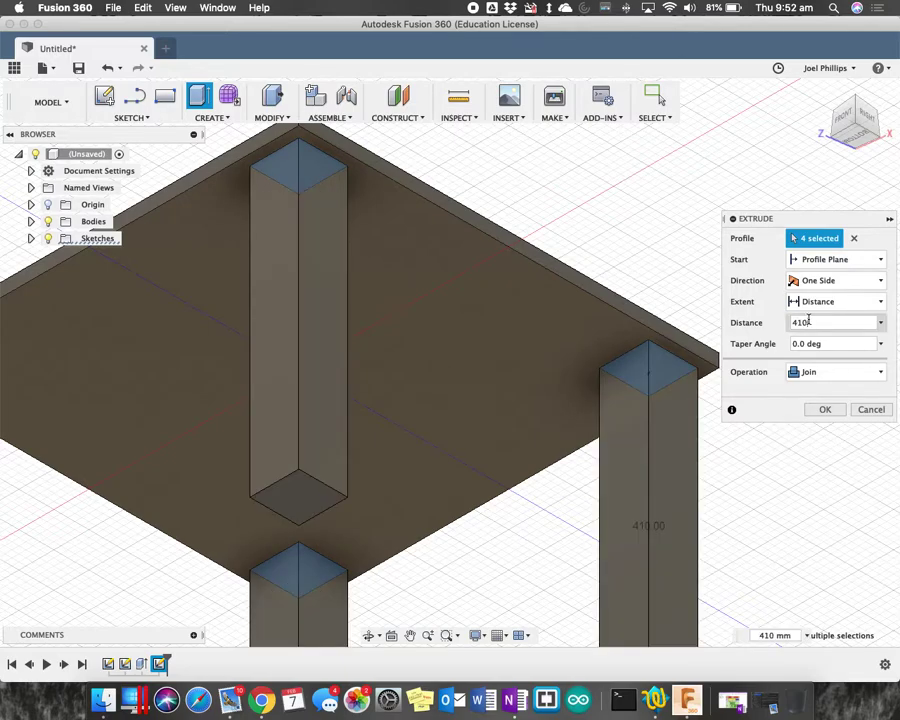
key(Return)
click(825, 411)
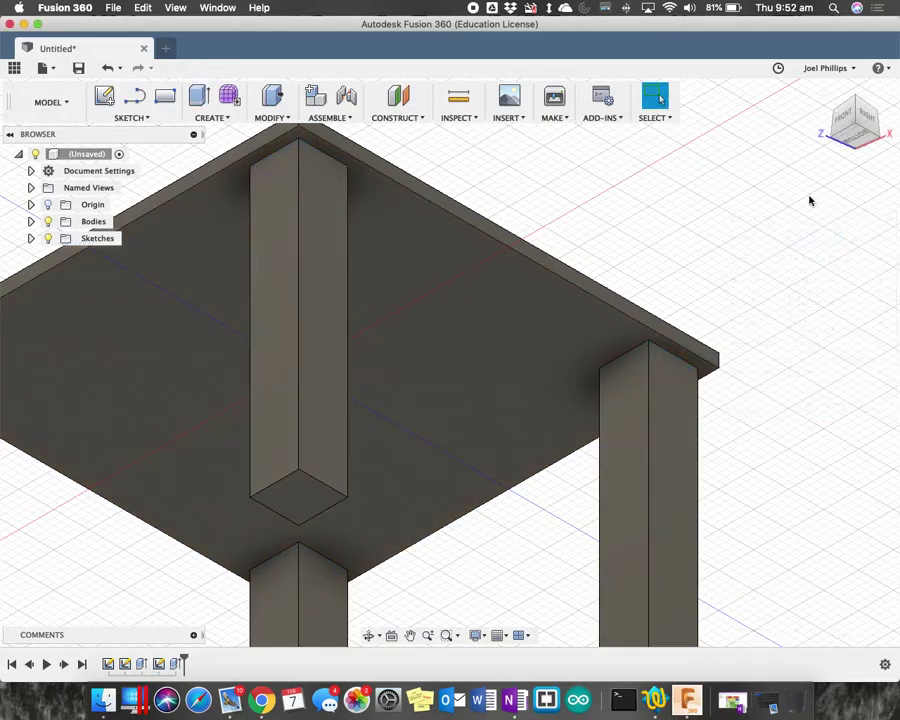
Start a two-distance Chamfer on the inner side edge at the foot of the table's front-right leg
click(823, 93)
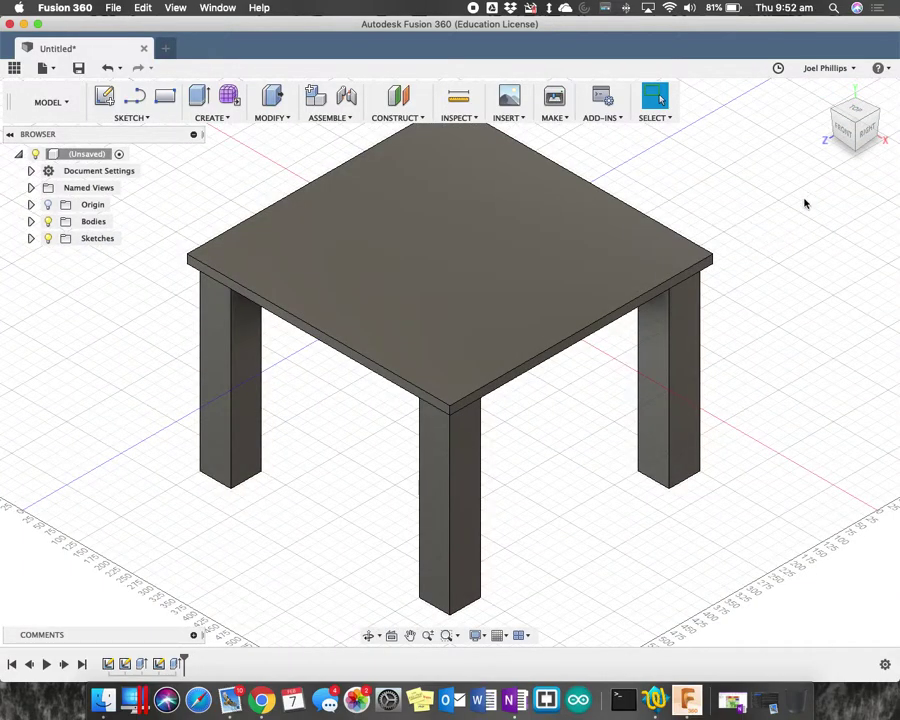
click(832, 115)
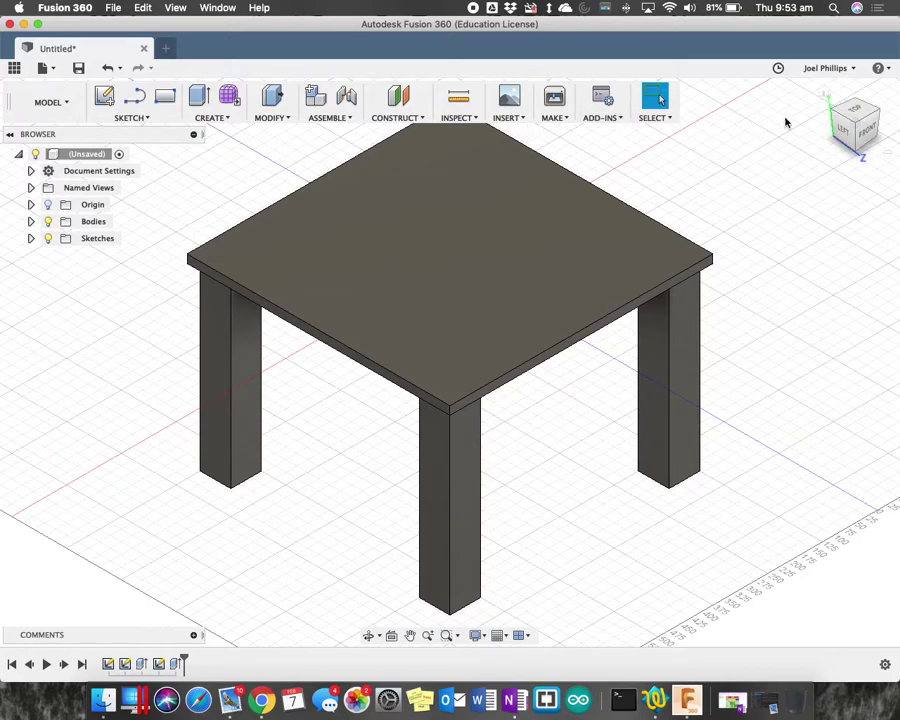
click(864, 128)
click(839, 103)
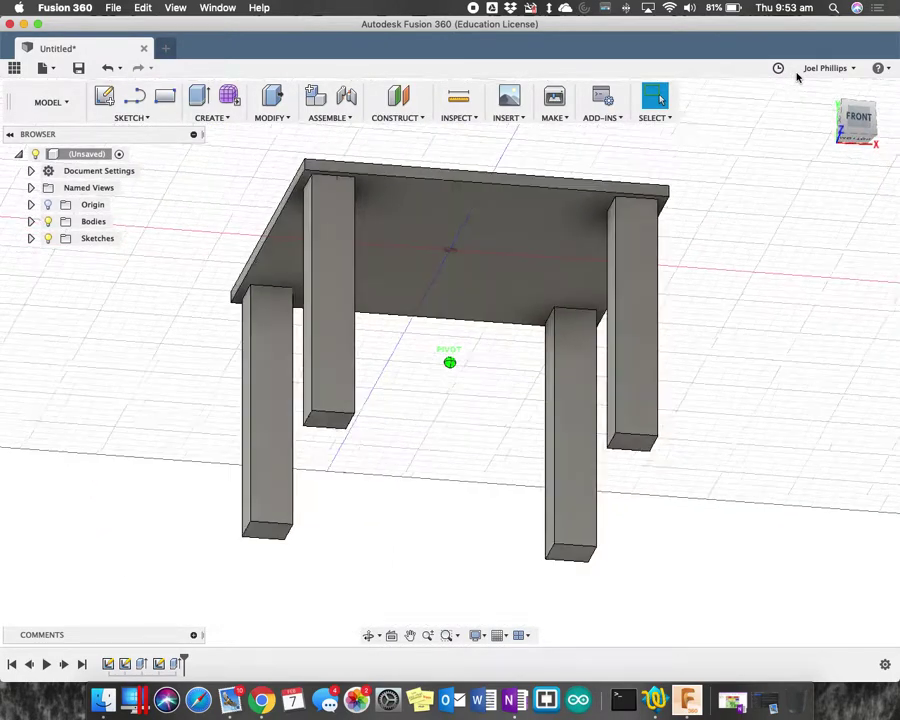
click(273, 118)
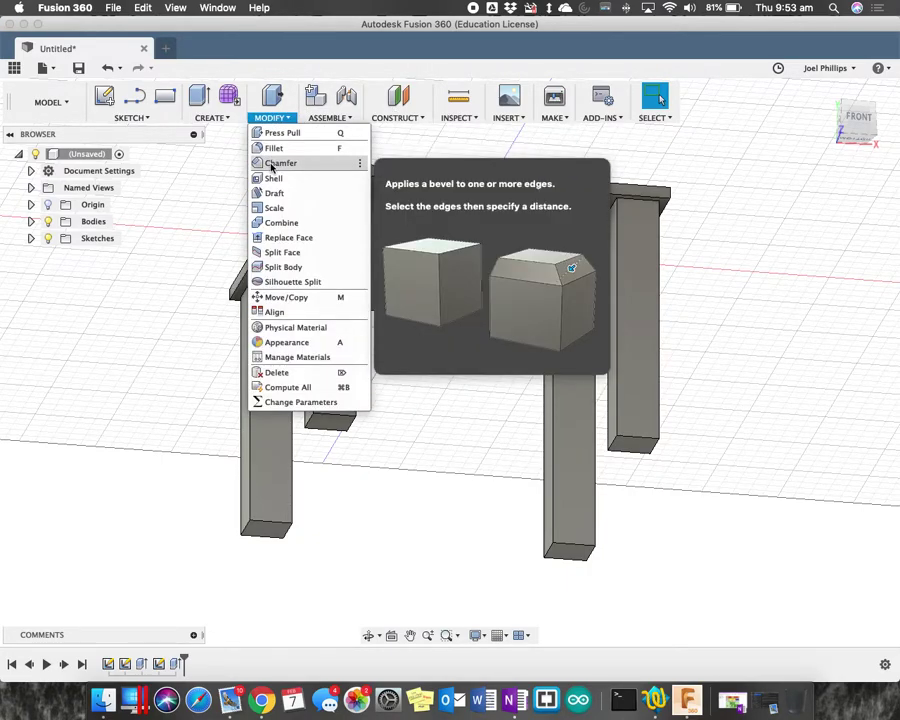
click(276, 163)
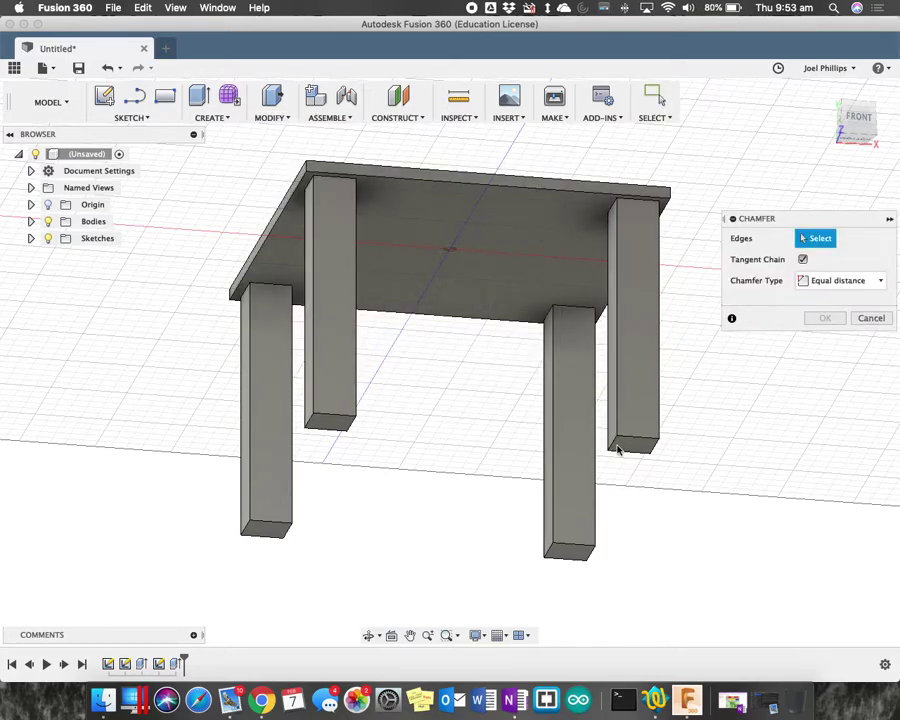
click(614, 447)
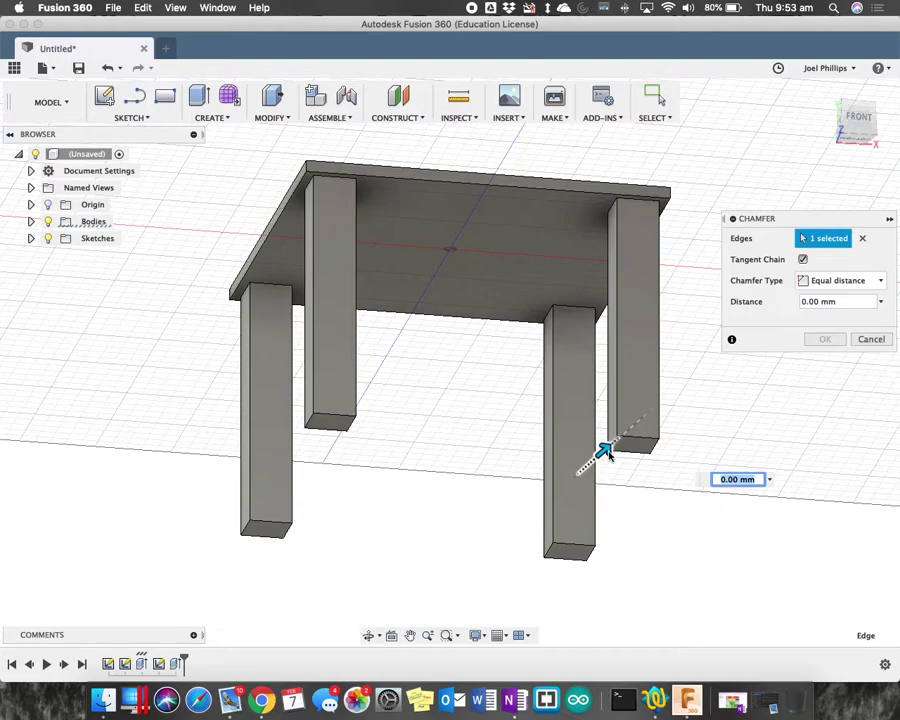
click(880, 281)
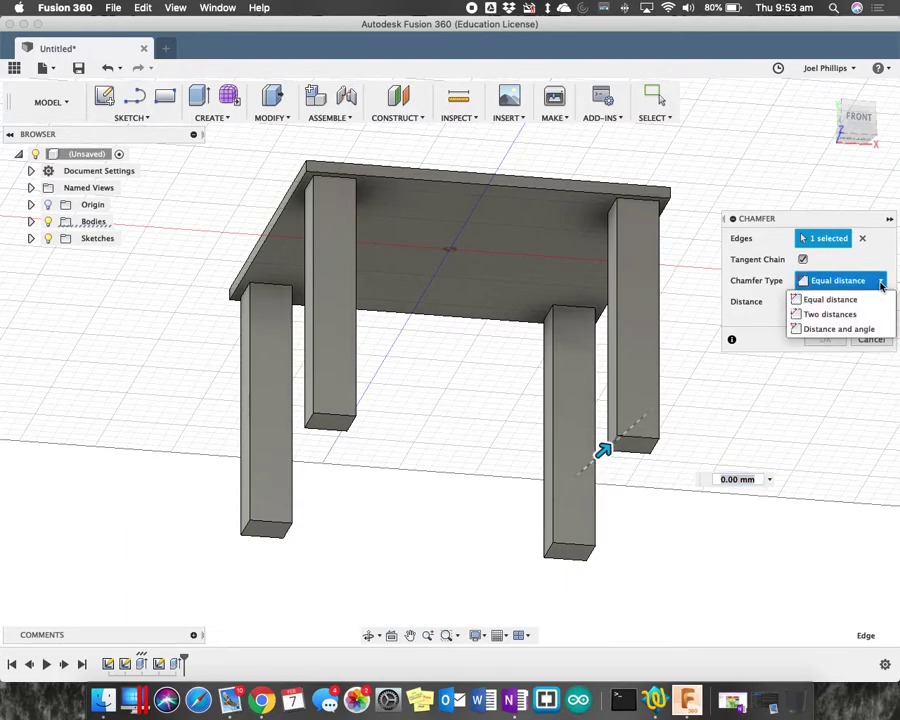
click(841, 318)
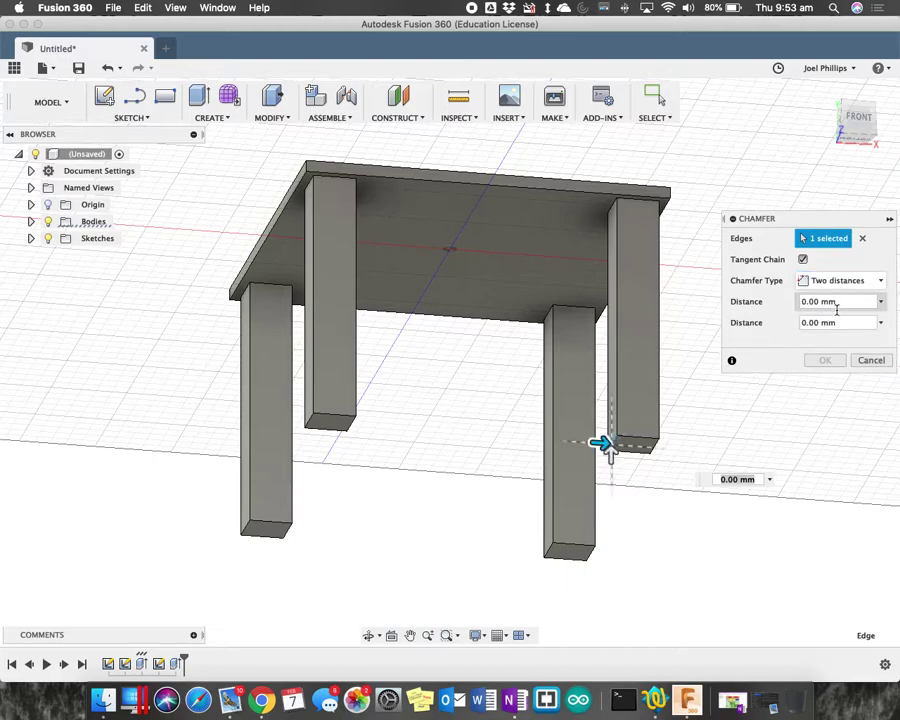
Set the leg chamfer's distances to 15 mm across the foot and 120 mm up the leg
click(848, 302)
text(40)
key(Tab)
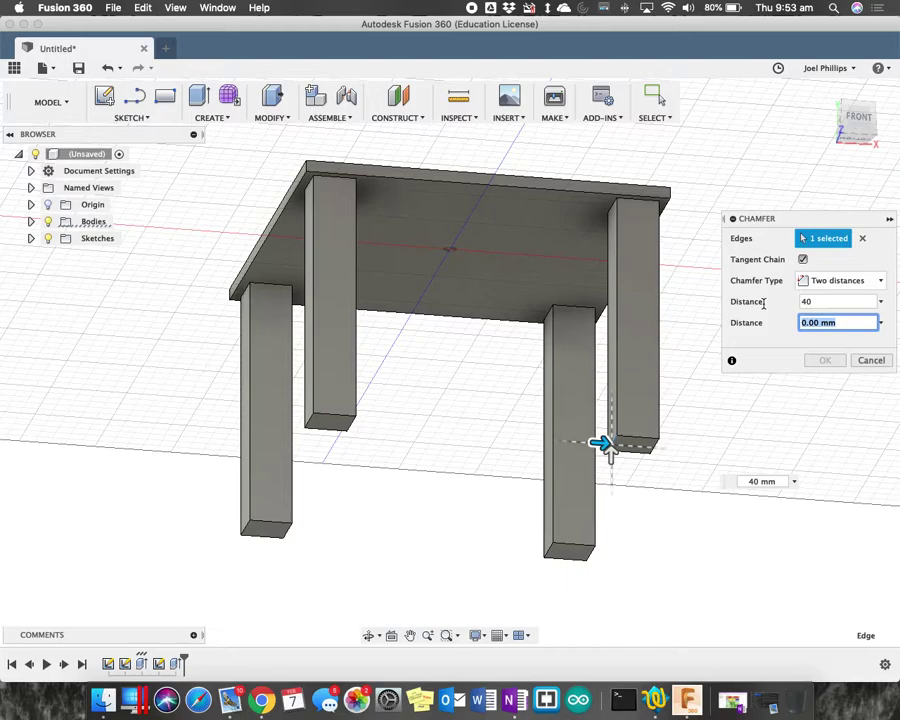
text(100)
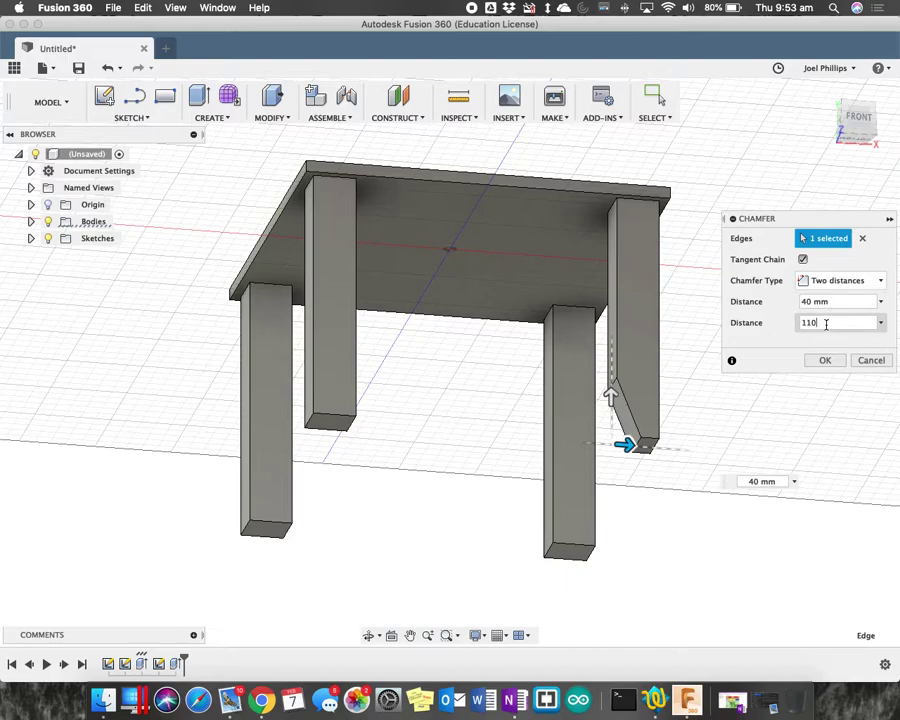
click(814, 302)
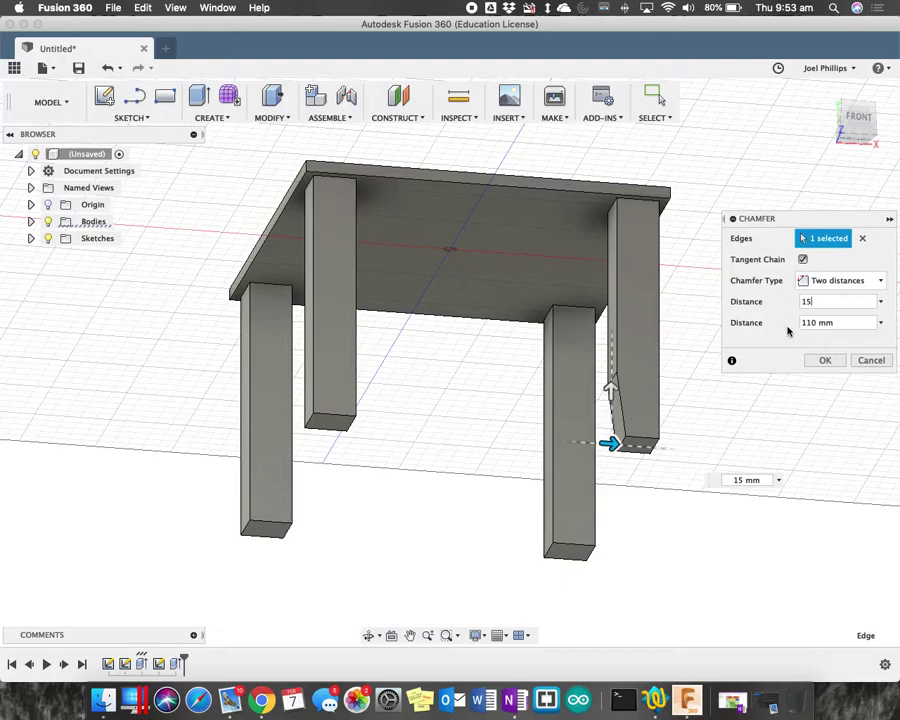
click(813, 323)
key(Return)
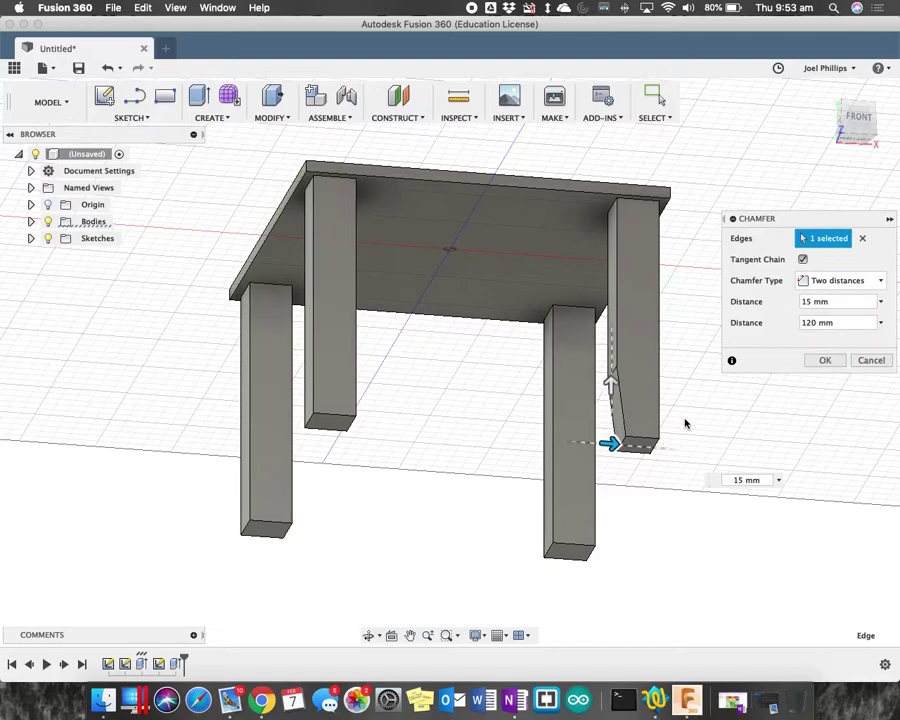
Reselect two adjacent inner foot edges of the single leg and apply the chamfer at 15 mm and 120 mm
scroll(630, 460, up, 5)
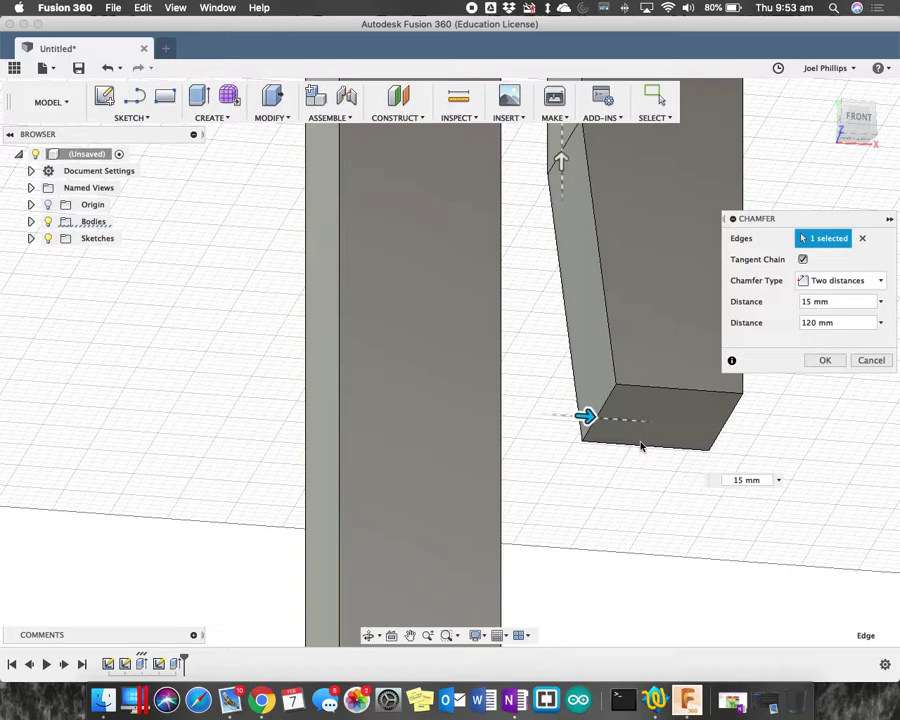
key(Tab)
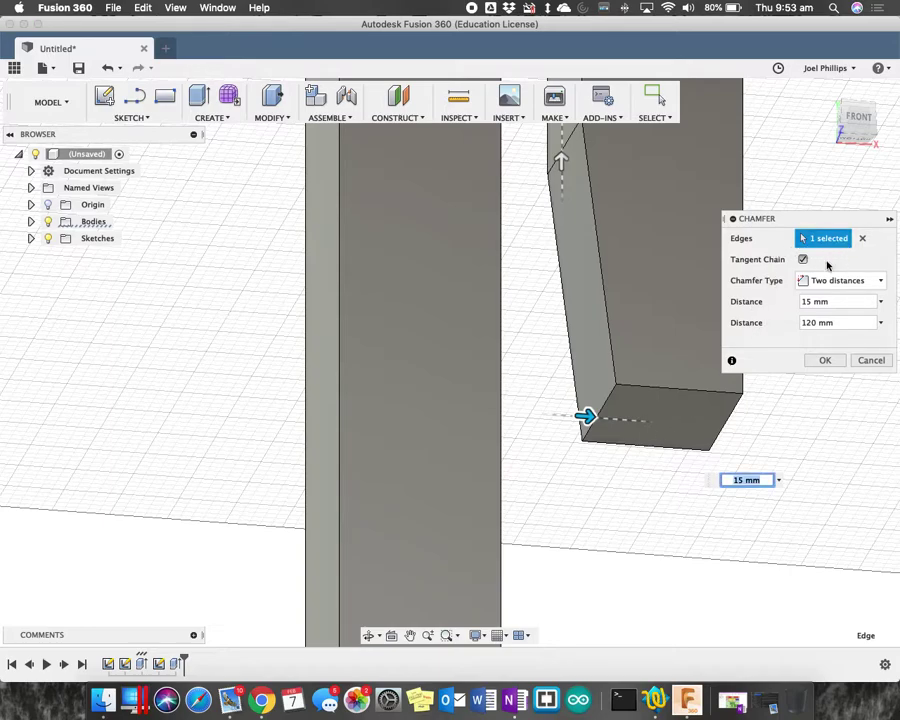
scroll(611, 360, down, 10)
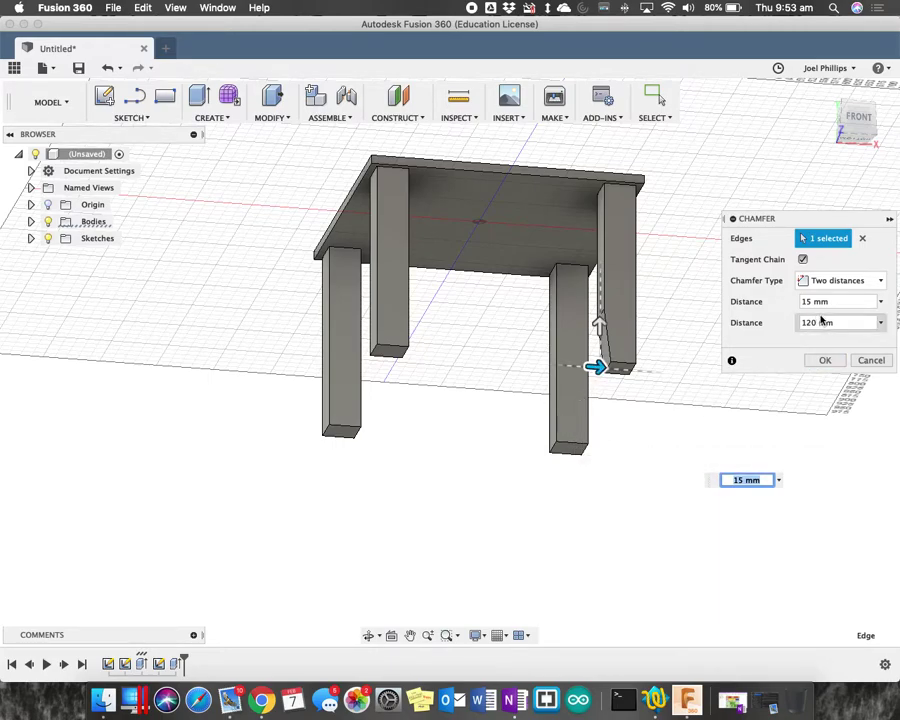
click(862, 238)
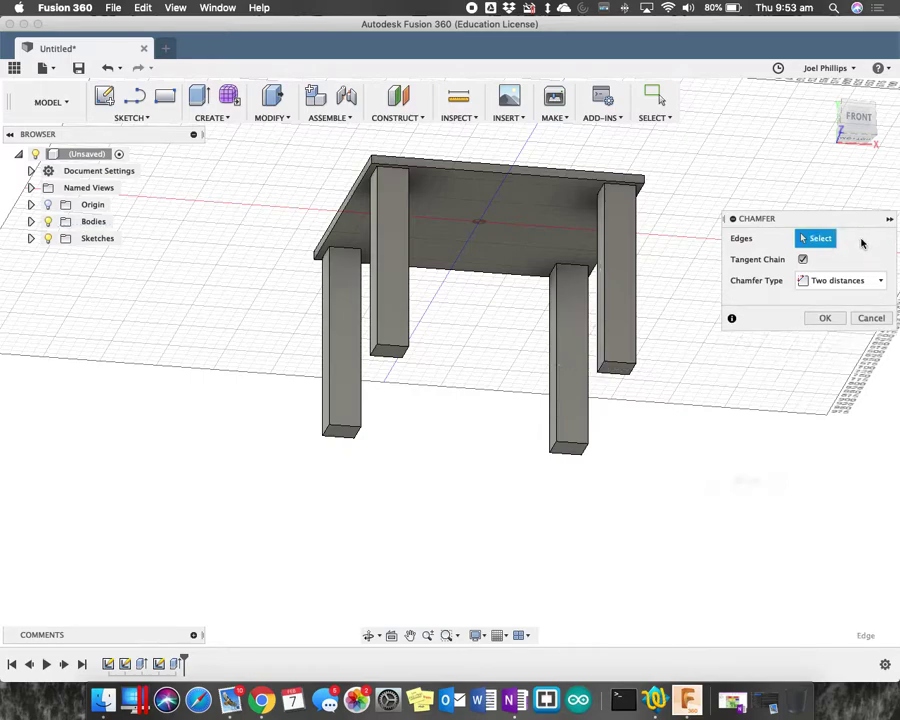
click(603, 369)
scroll(618, 376, up, 3)
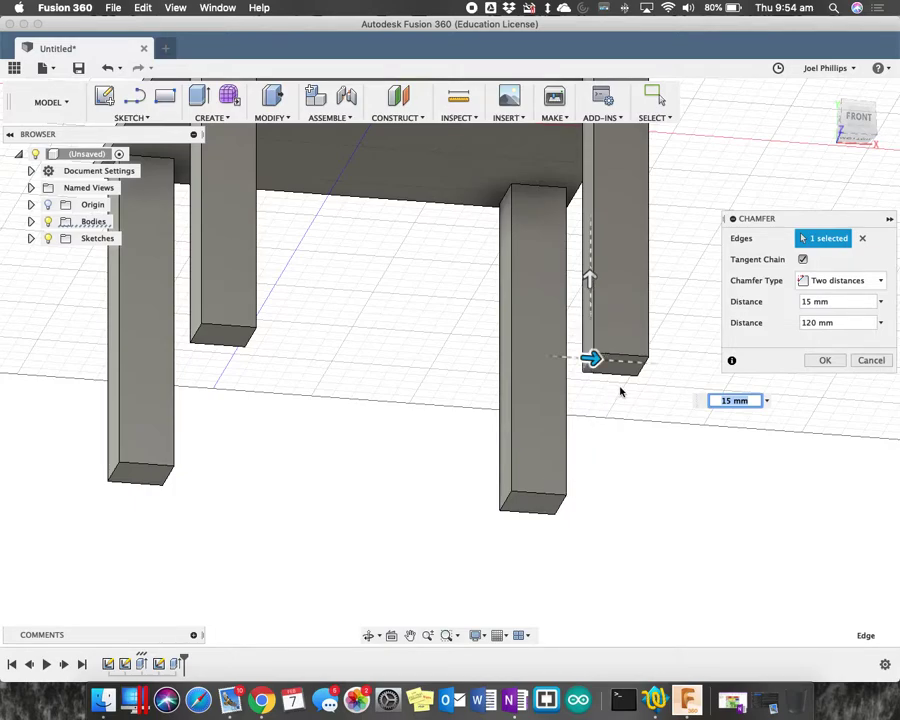
click(615, 376)
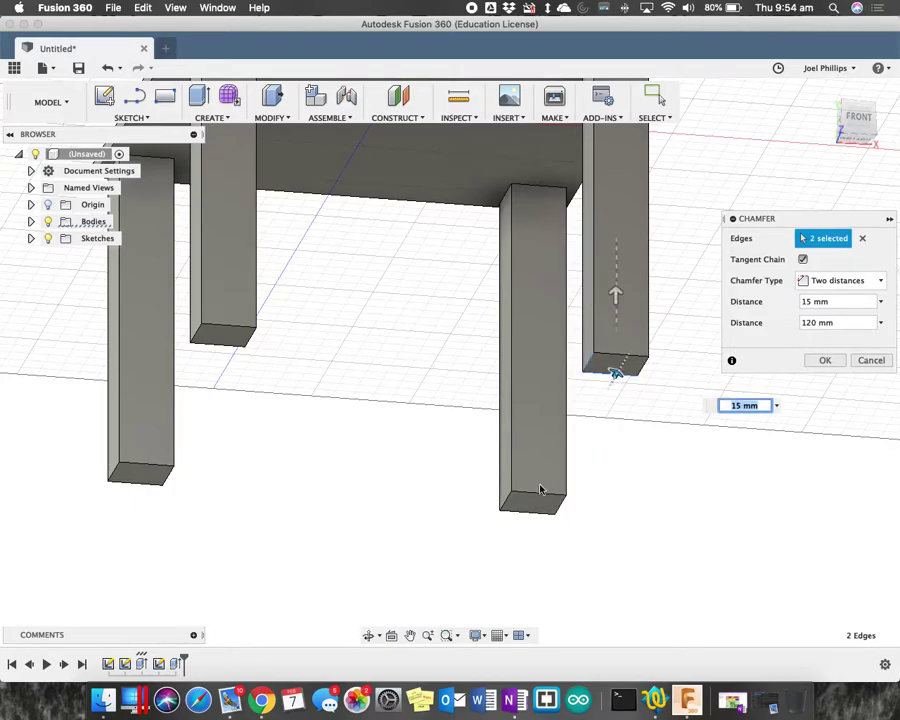
click(821, 361)
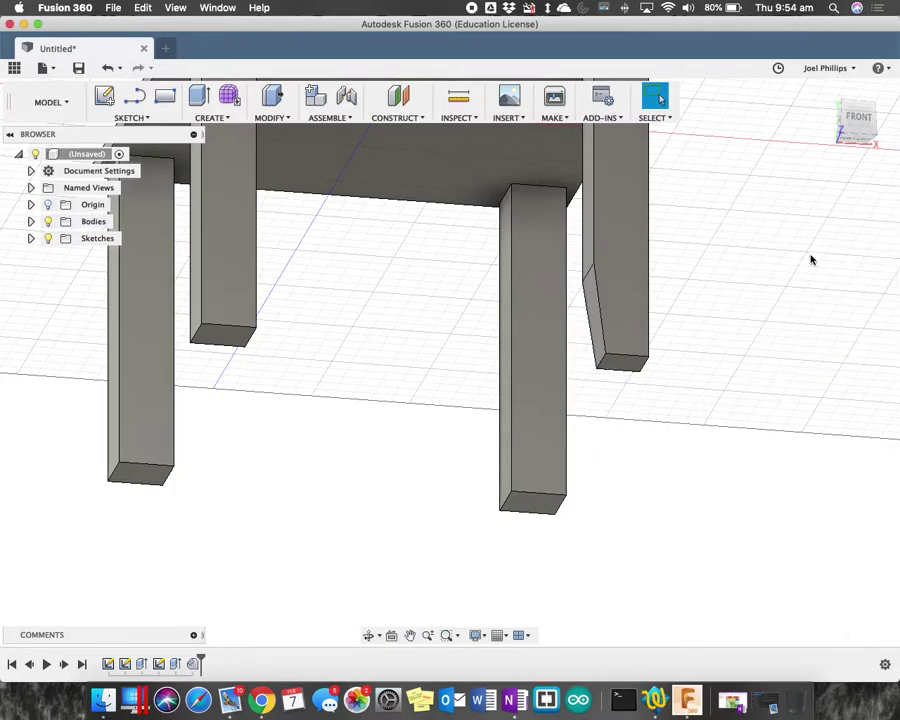
Roll the design history back to before the single-leg chamfer and restore the home view
click(841, 145)
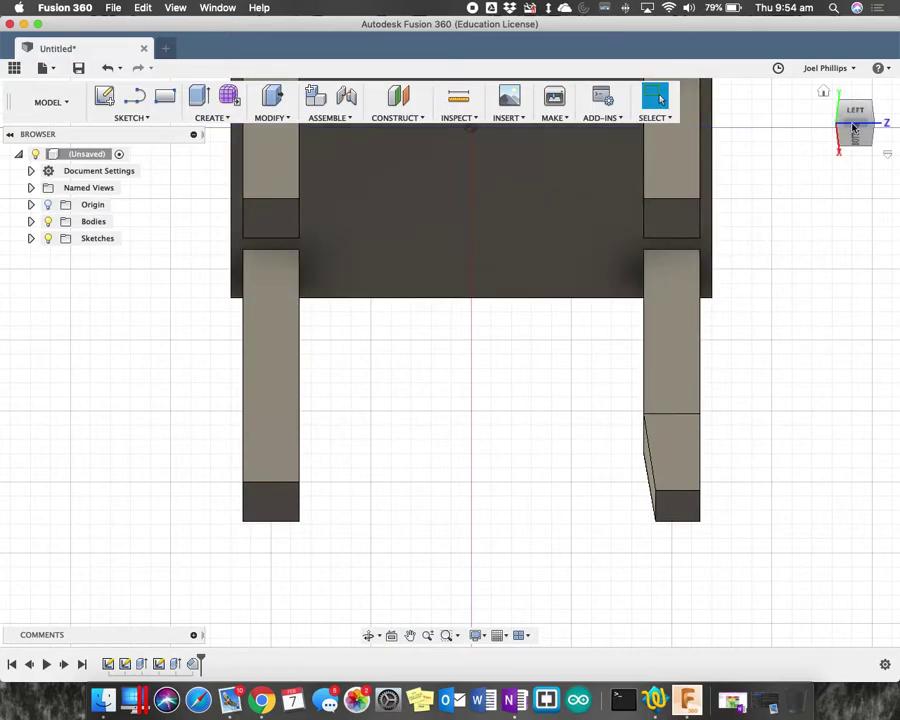
mouse_move(859, 118)
mouse_down()
mouse_move(845, 148)
mouse_move(808, 70)
mouse_move(786, 190)
mouse_move(790, 181)
mouse_up()
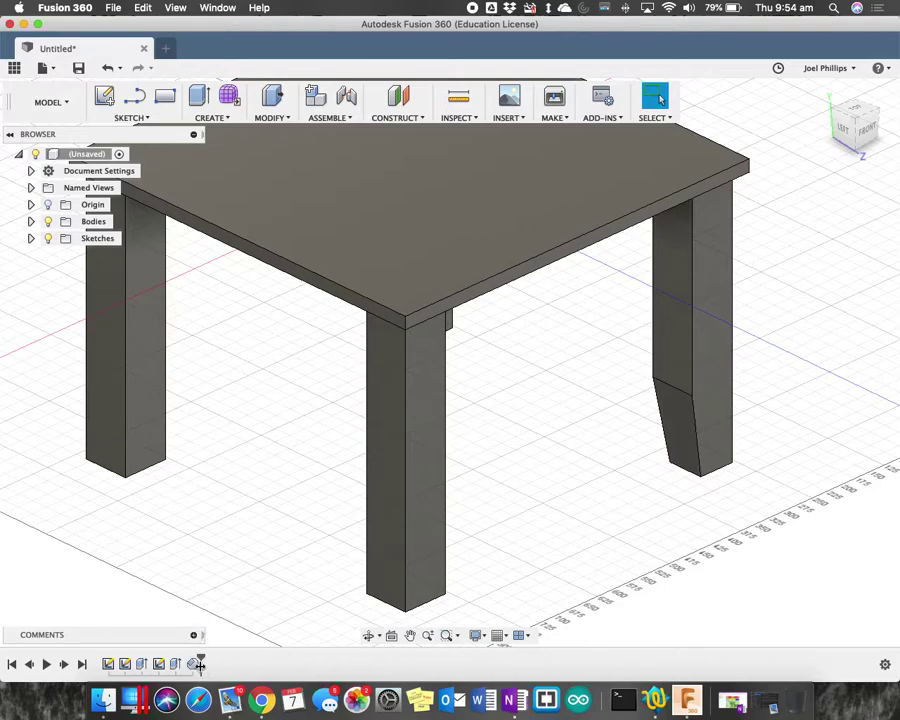
drag(190, 664, 182, 664)
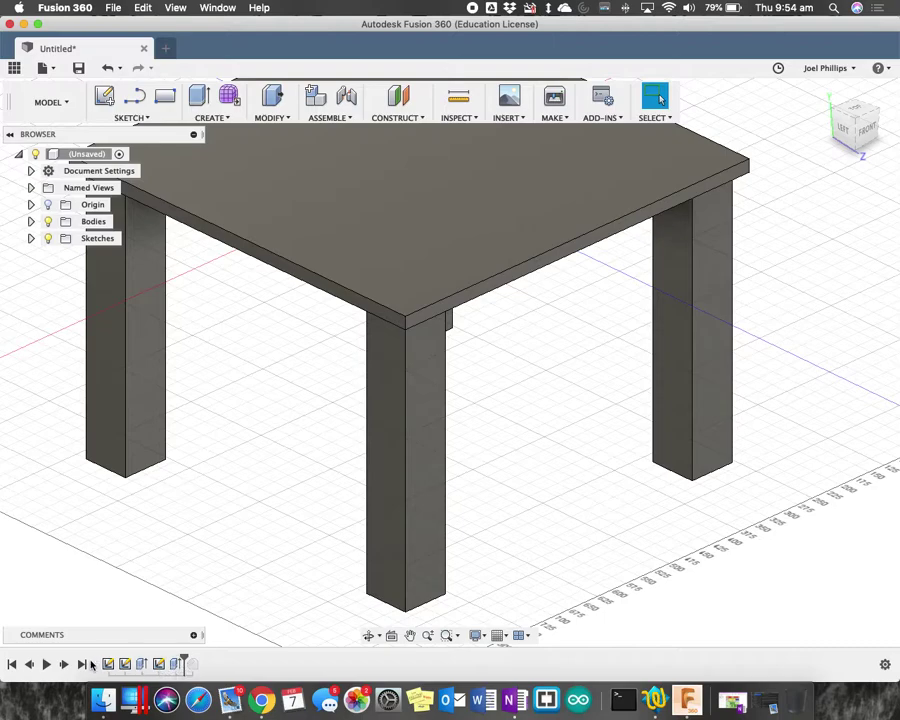
click(46, 665)
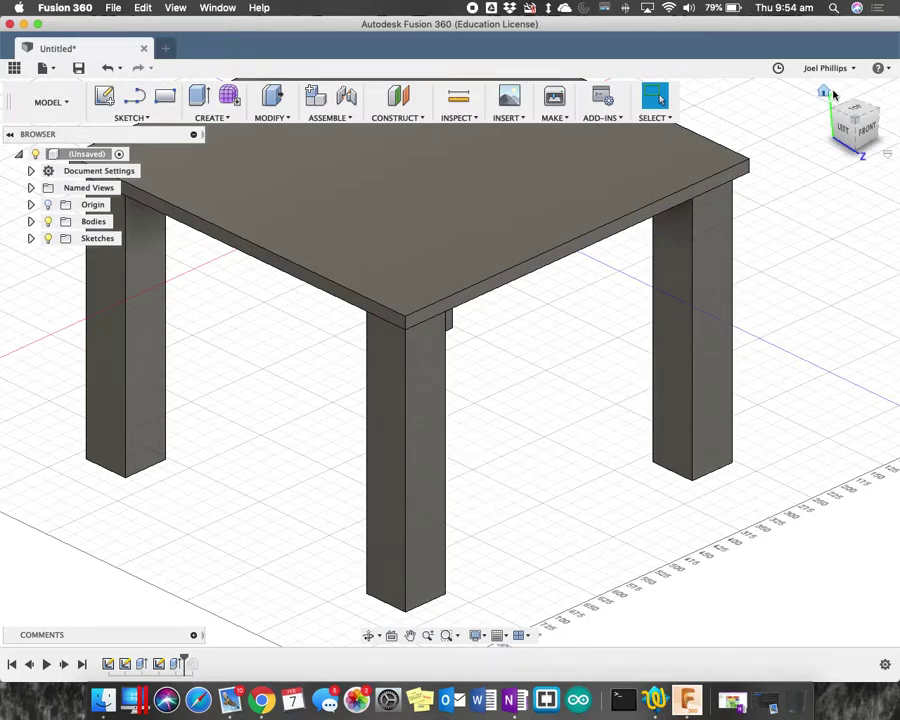
click(824, 94)
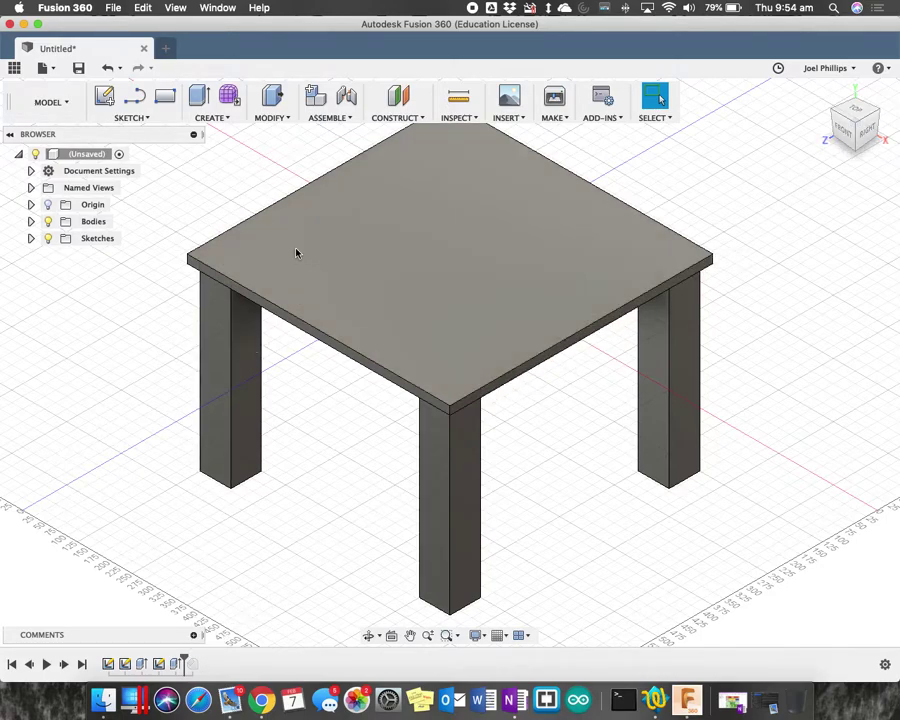
Start a two-distance Chamfer on the two inner foot edges of each of the four table legs
click(273, 121)
click(275, 163)
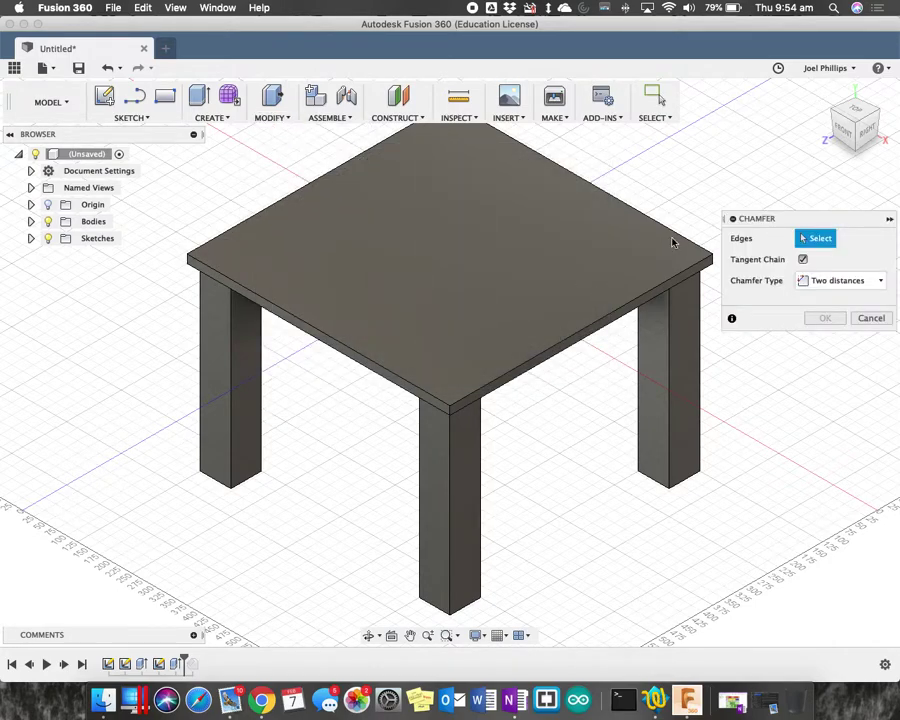
click(652, 476)
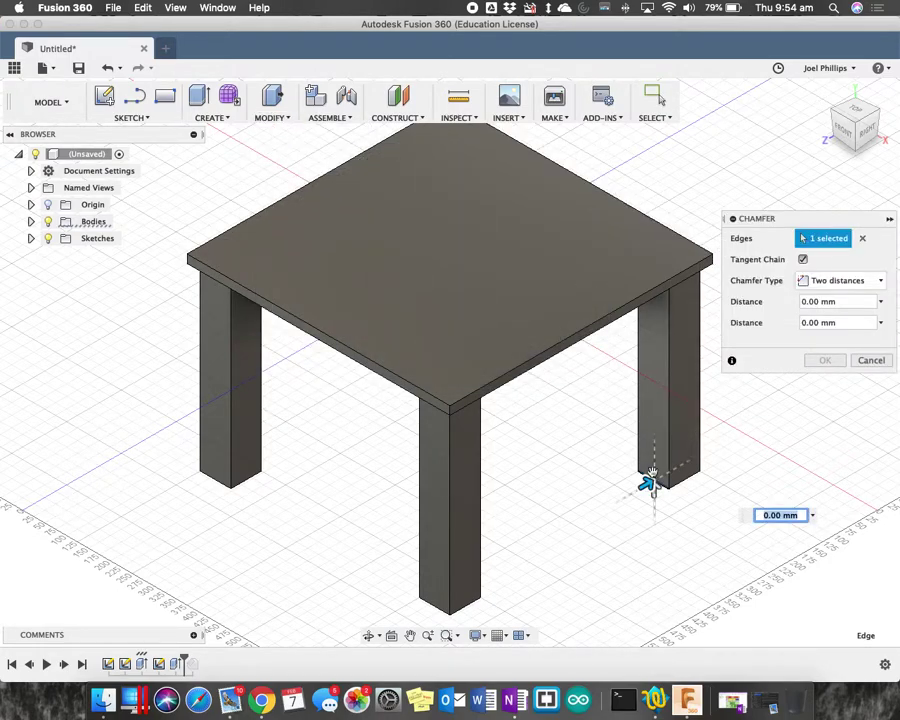
click(652, 468)
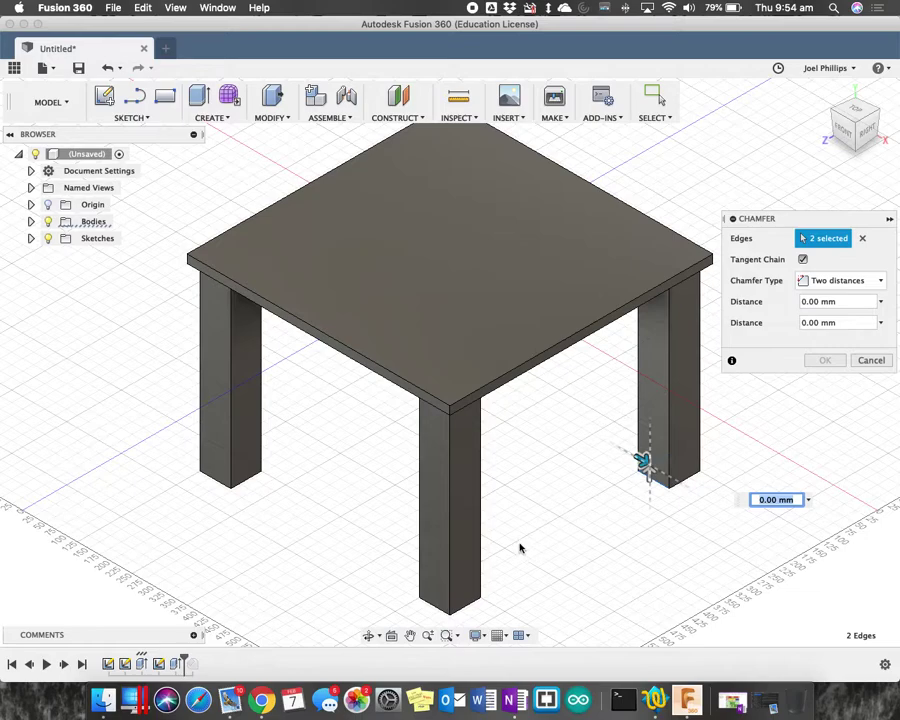
click(465, 594)
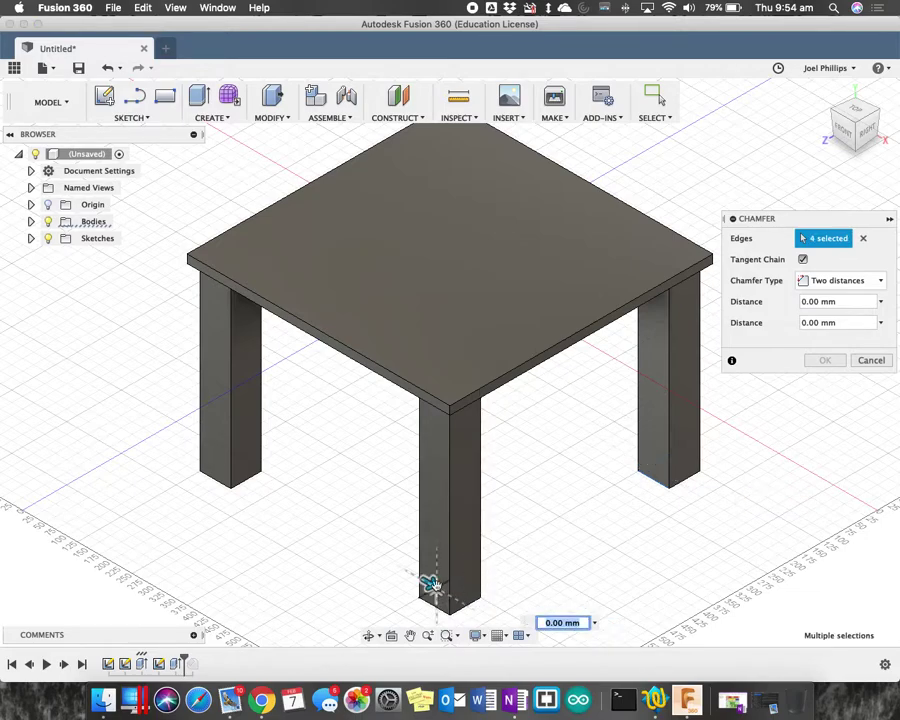
click(252, 468)
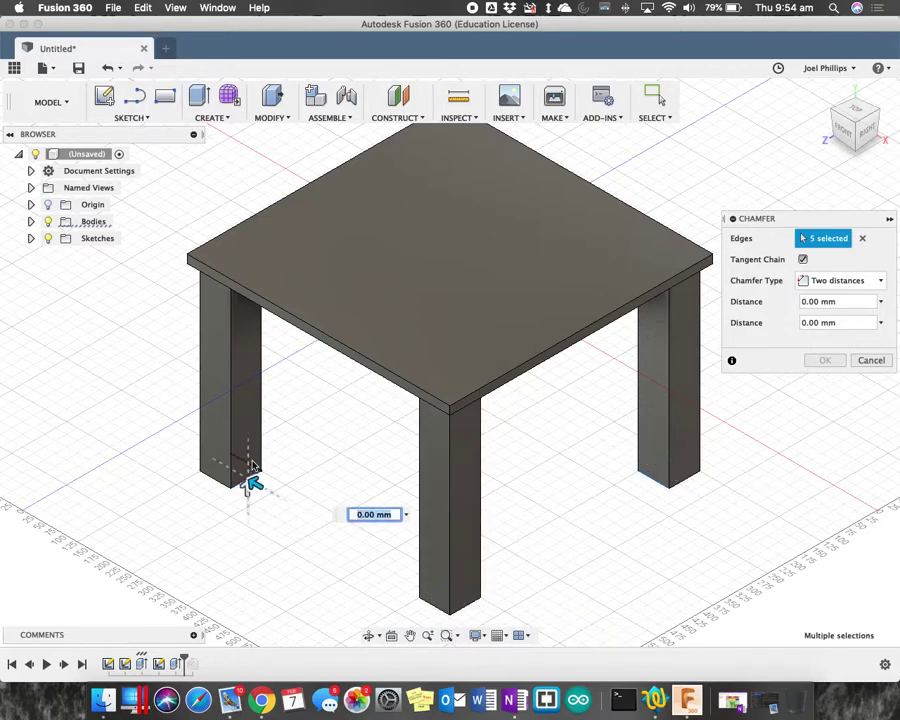
click(252, 468)
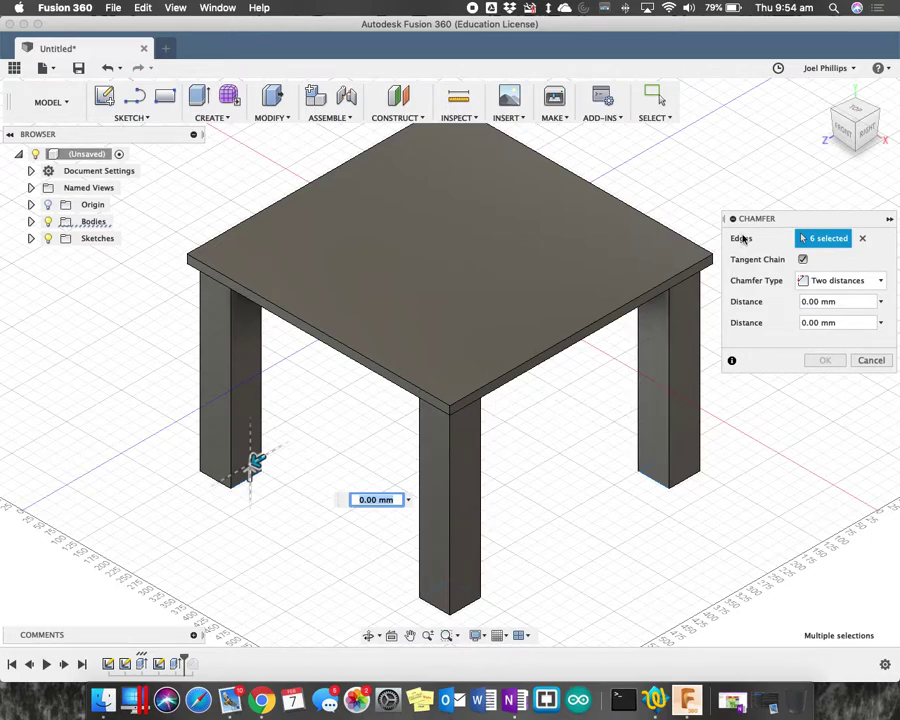
click(848, 142)
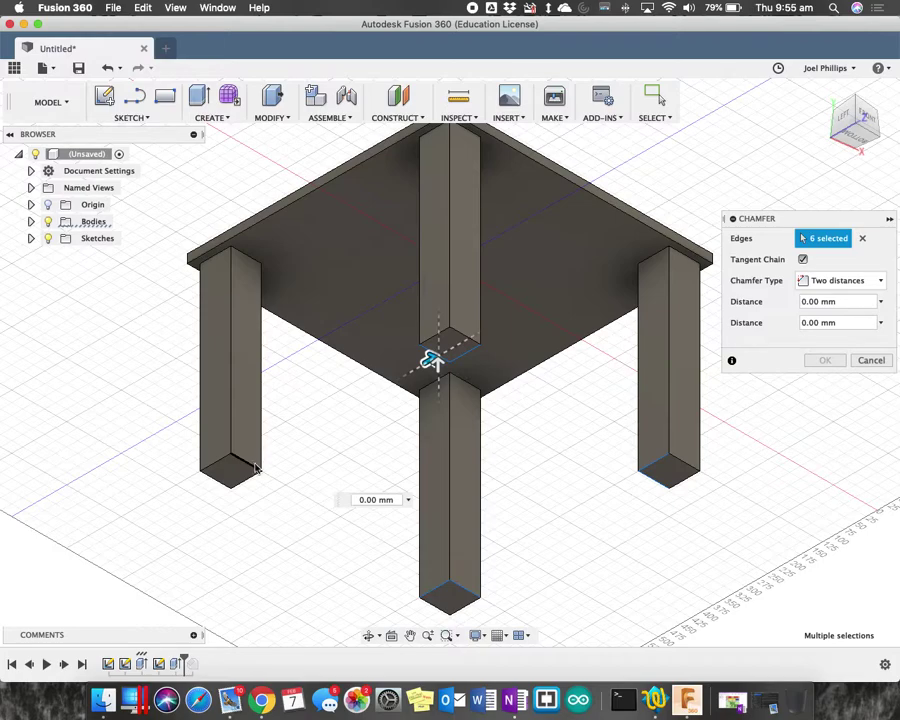
click(252, 467)
click(250, 468)
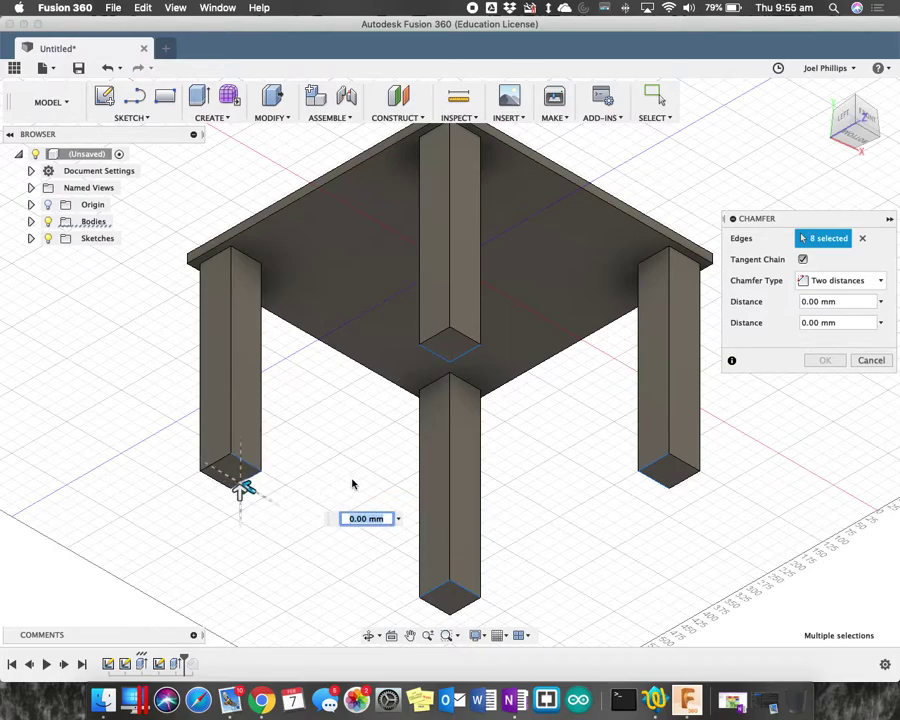
Set the chamfer distances to 15 mm across the feet and 120 mm up the legs, and apply it
click(784, 302)
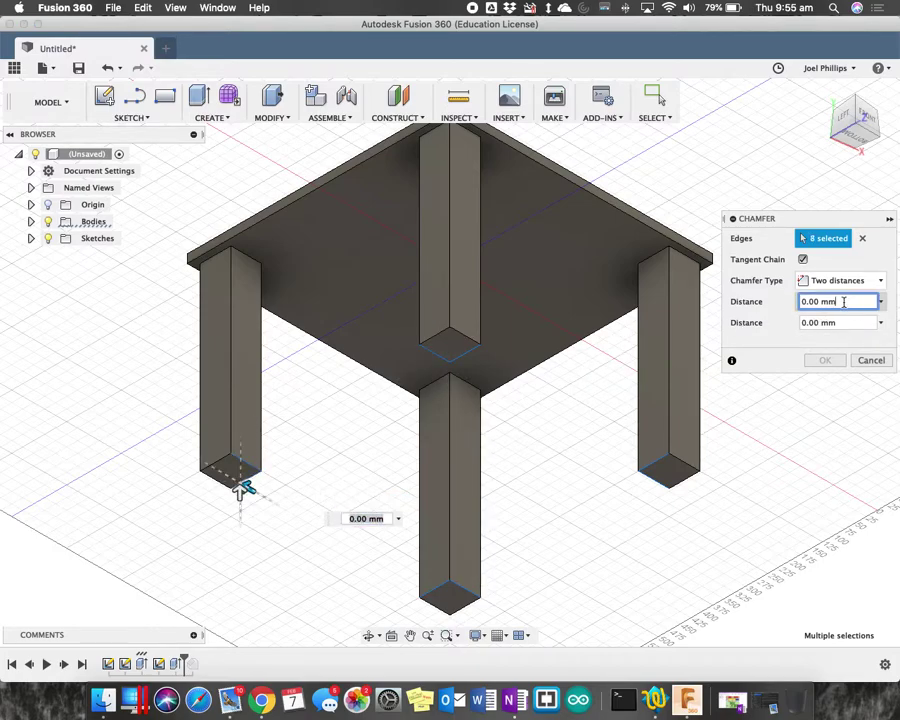
text(15)
key(Tab)
text(120)
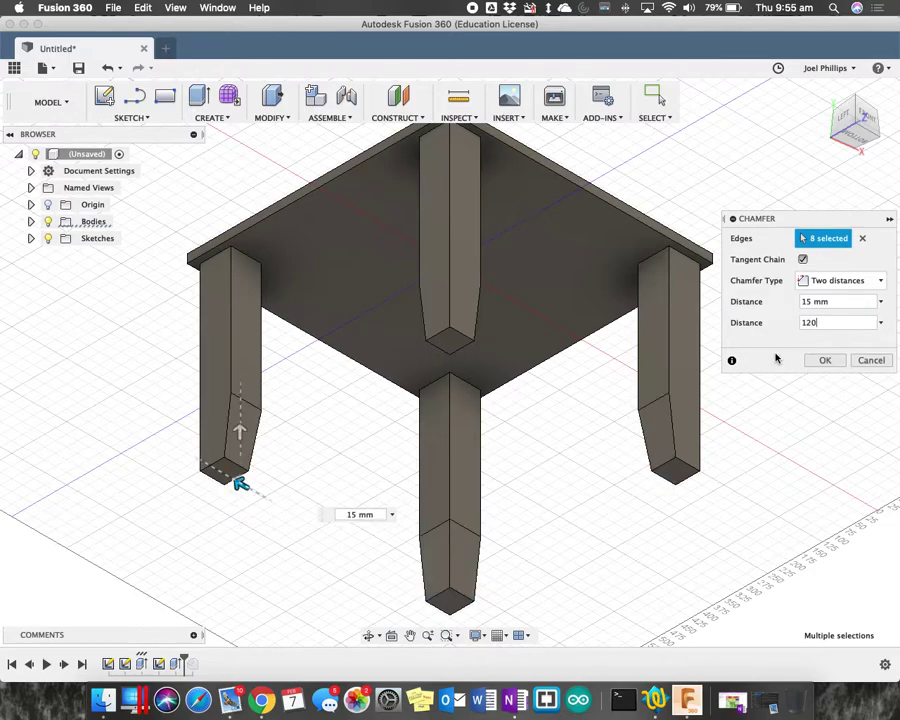
click(825, 360)
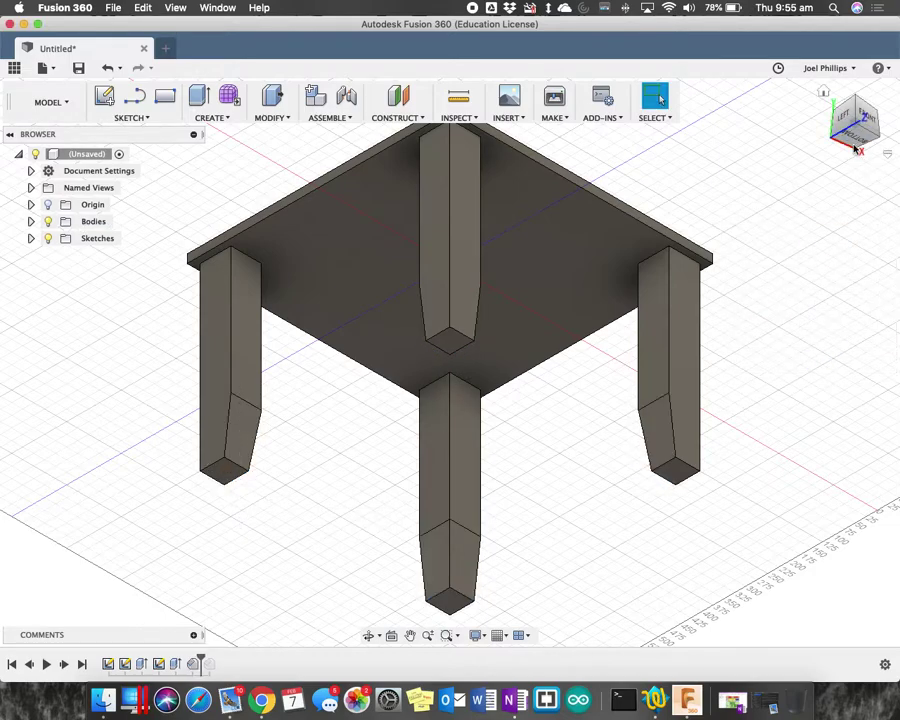
Create a new sketch on the upper face of the tabletop
click(855, 148)
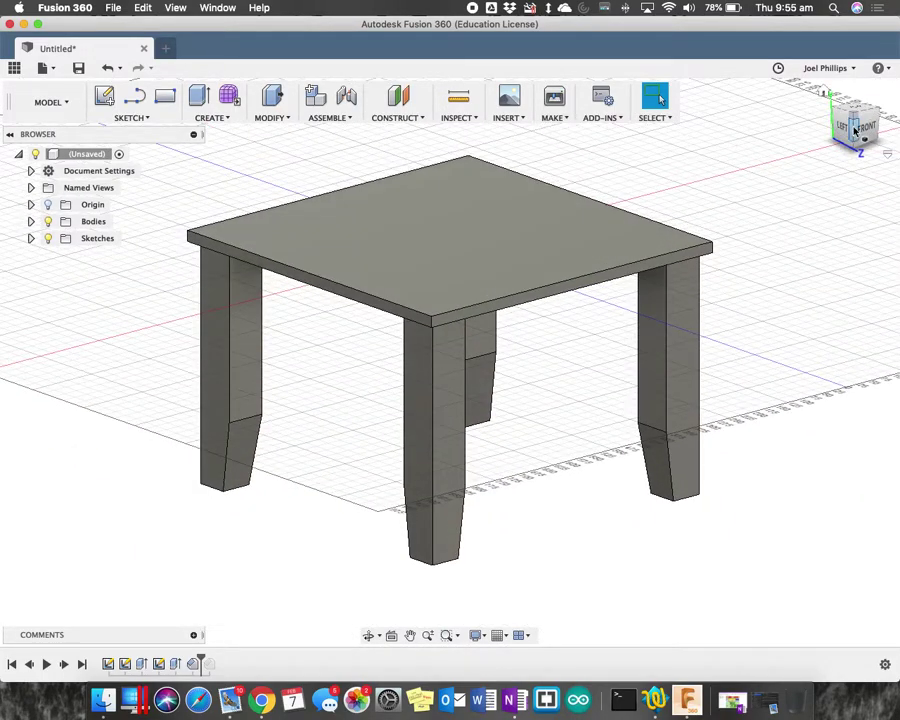
click(845, 120)
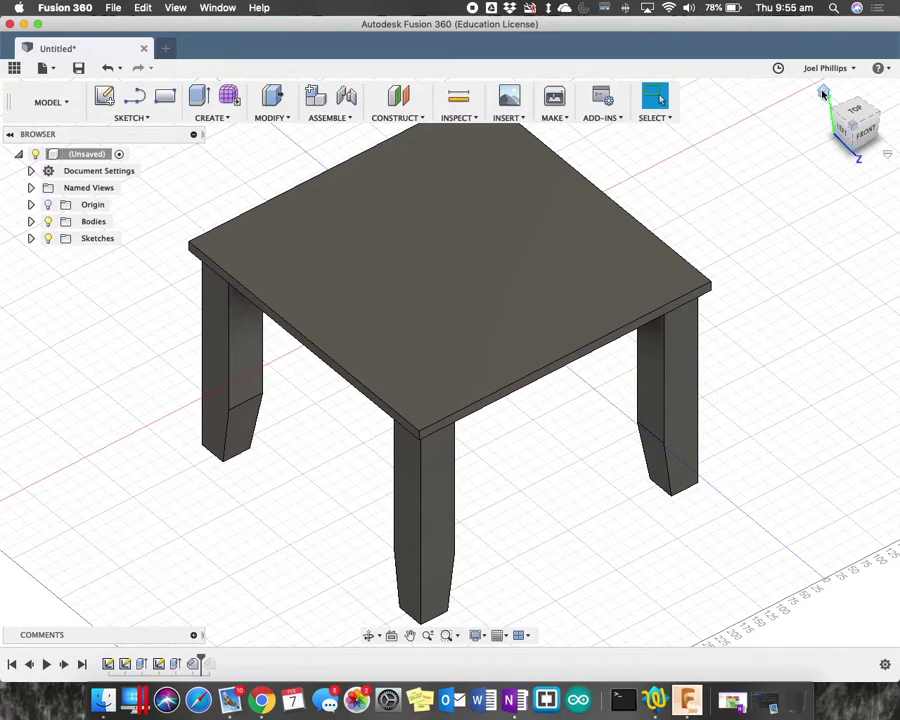
click(823, 93)
click(580, 235)
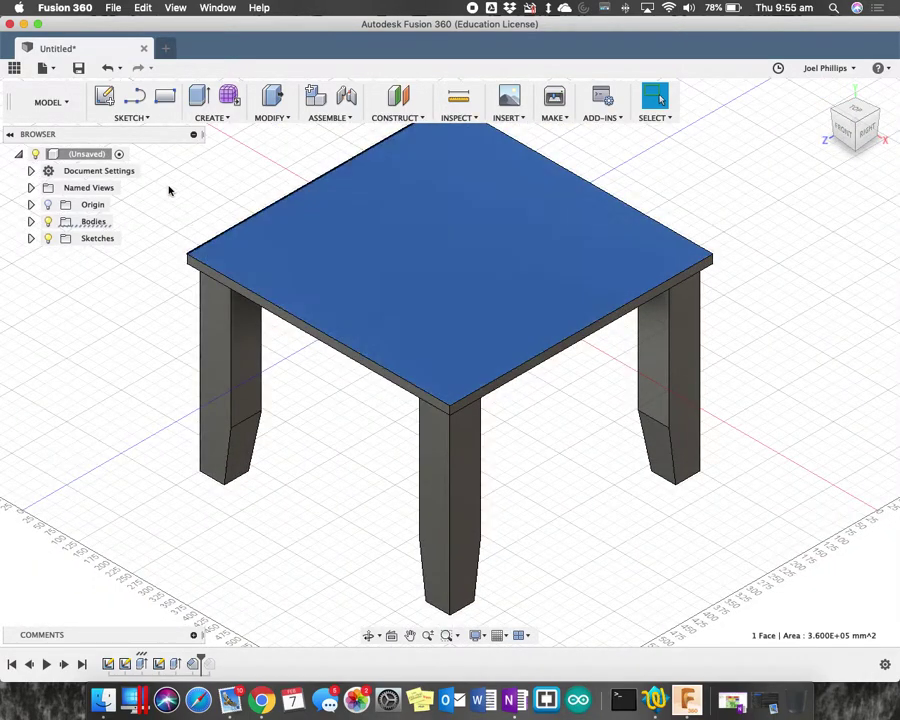
click(106, 100)
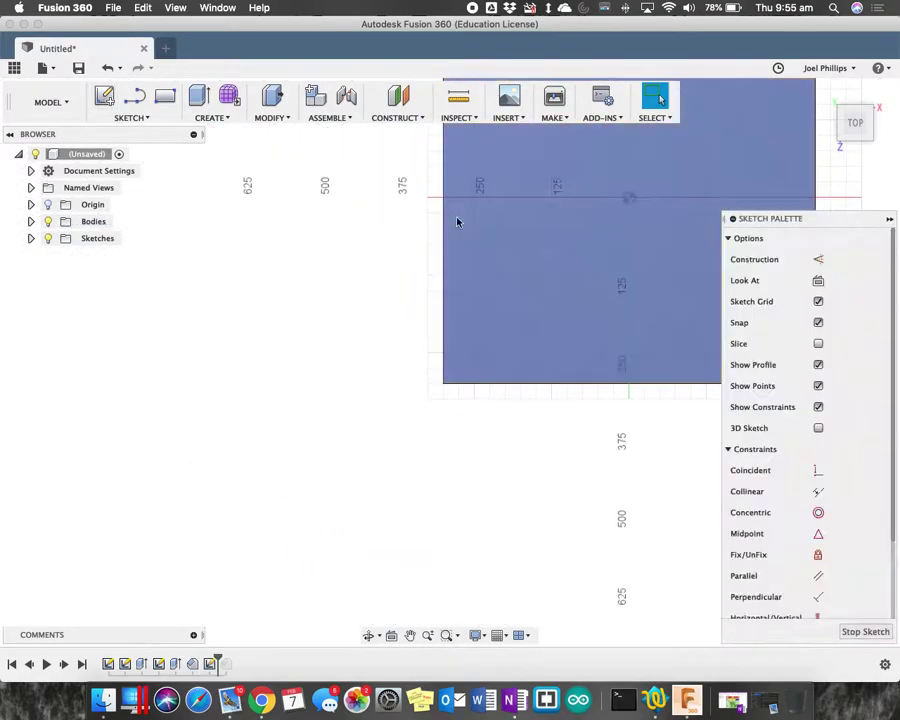
Offset the tabletop's square outline 12 mm outward in the sketch
click(135, 118)
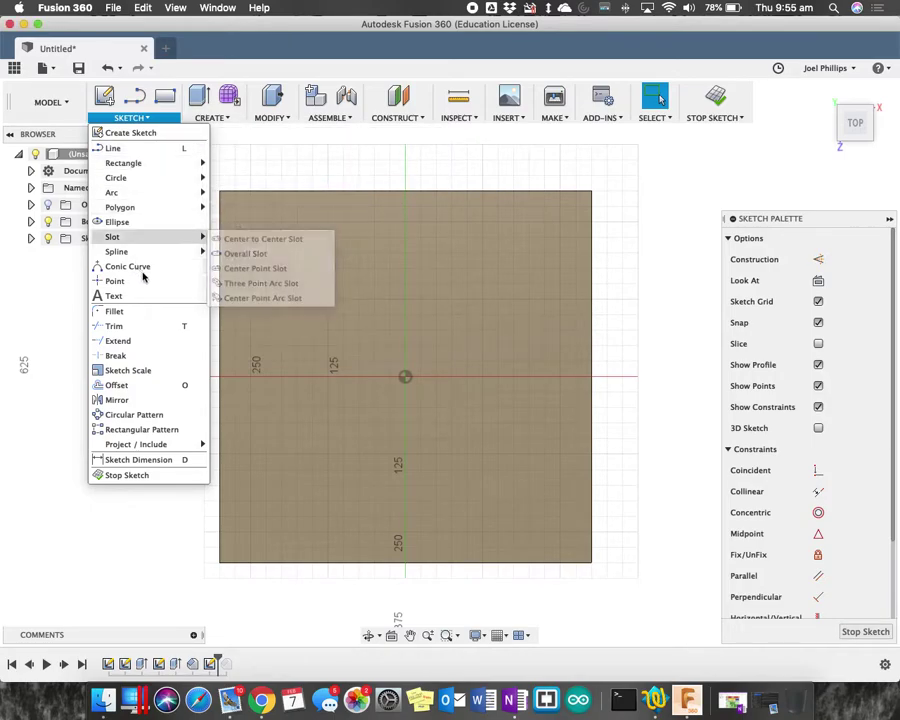
click(110, 385)
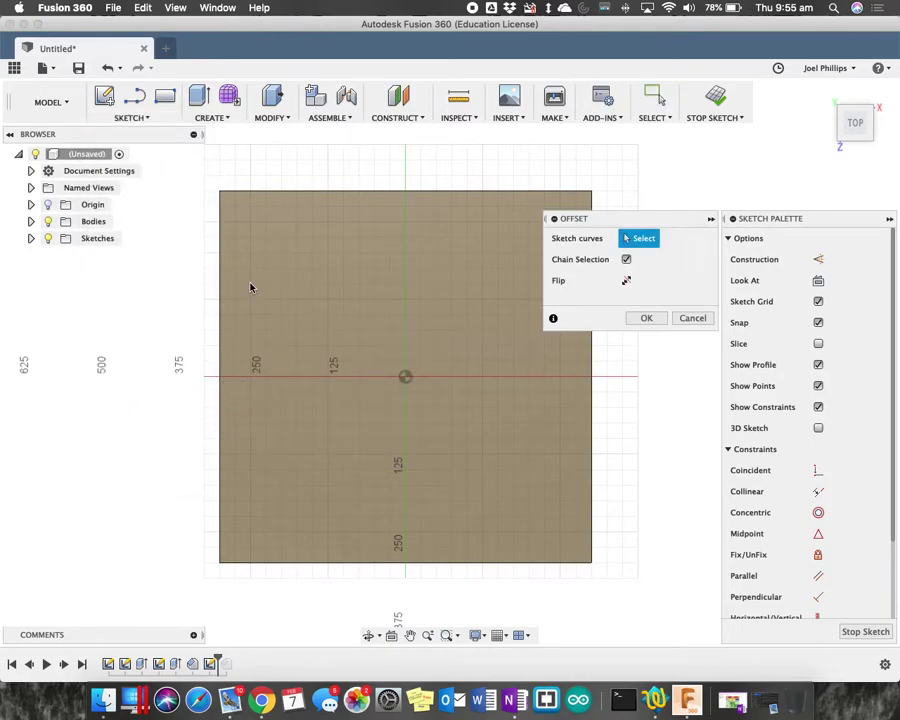
click(218, 304)
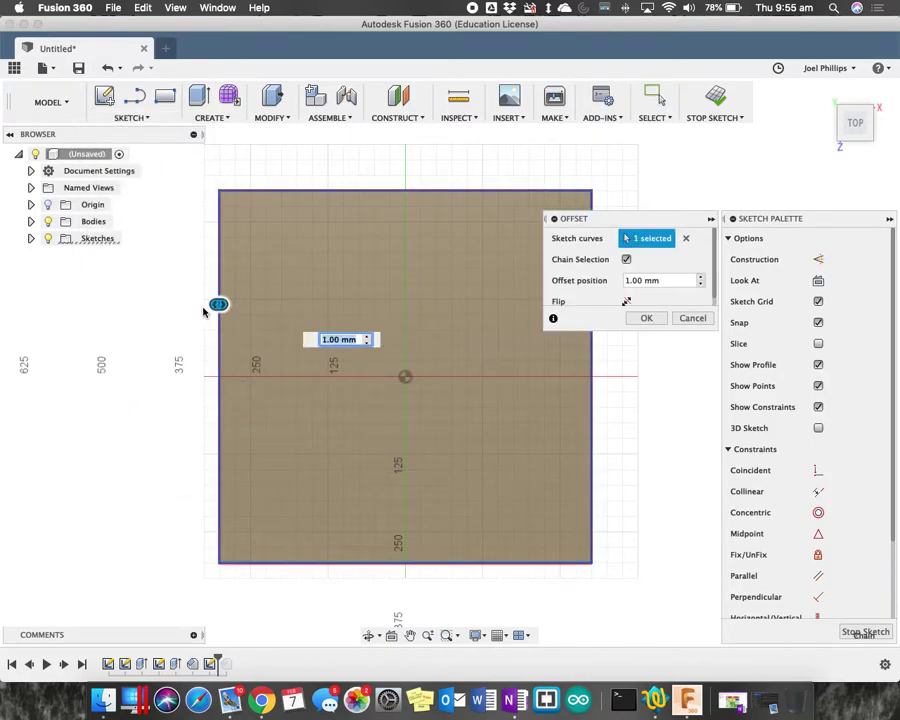
text(10)
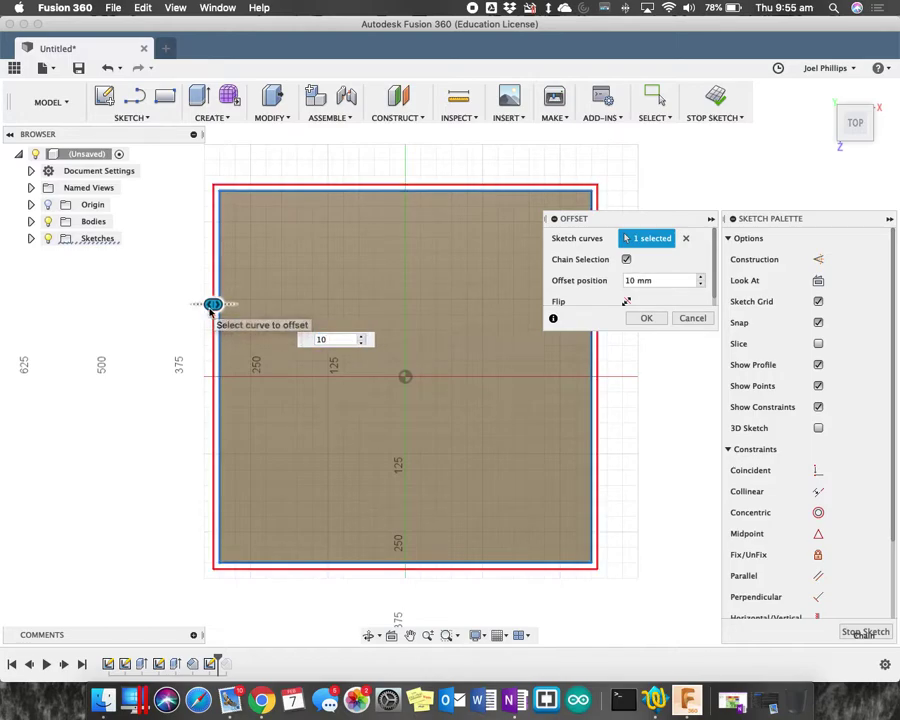
key(BackSpace)
text(2)
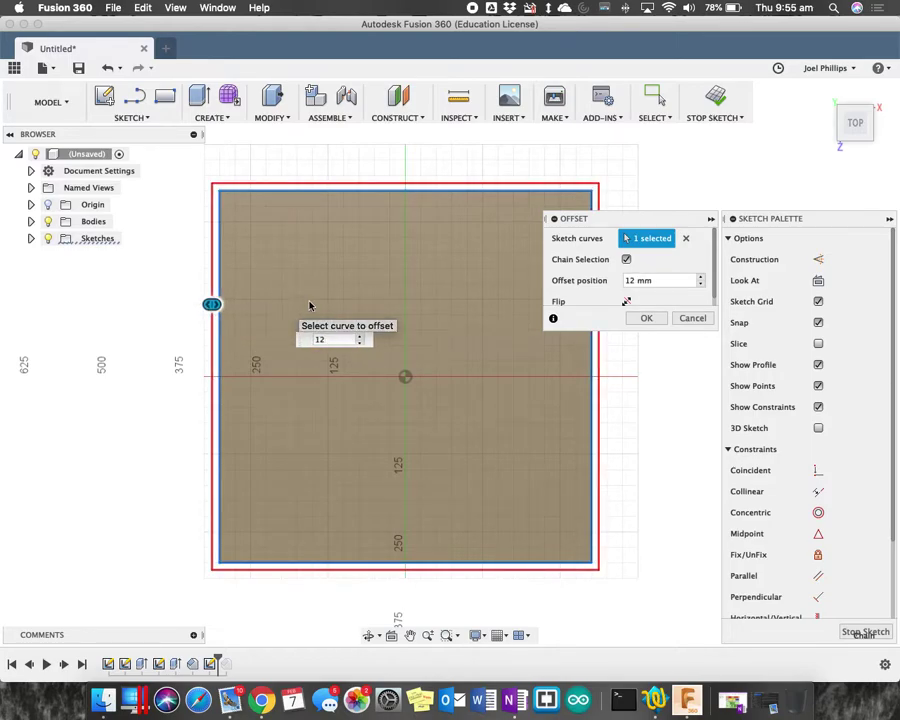
click(646, 318)
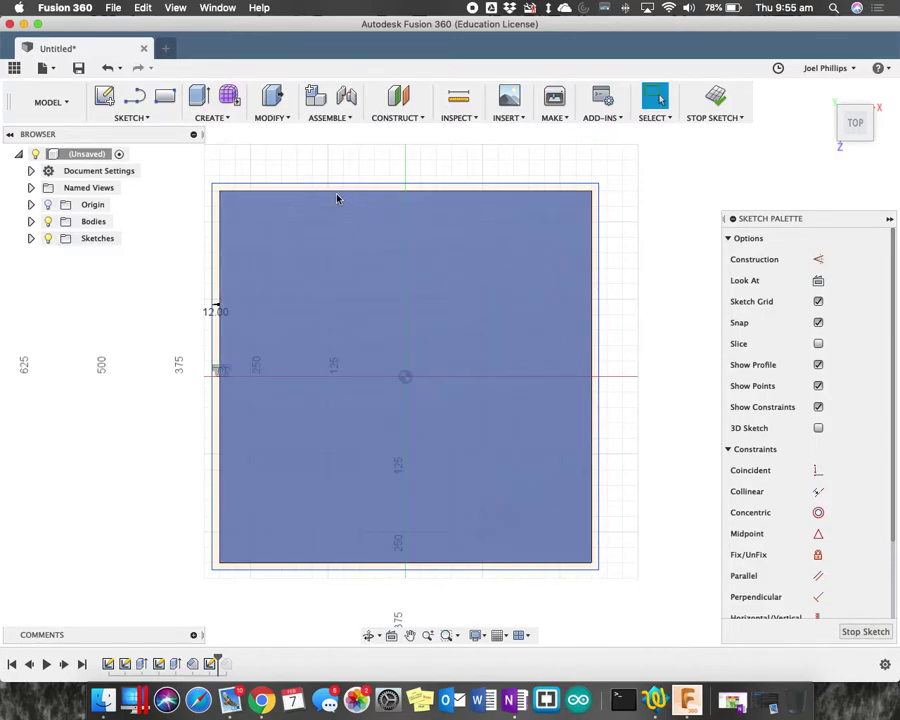
Extrude the 12 mm border profile around the tabletop by -25 mm so it extends downward, joined to the existing body
click(205, 100)
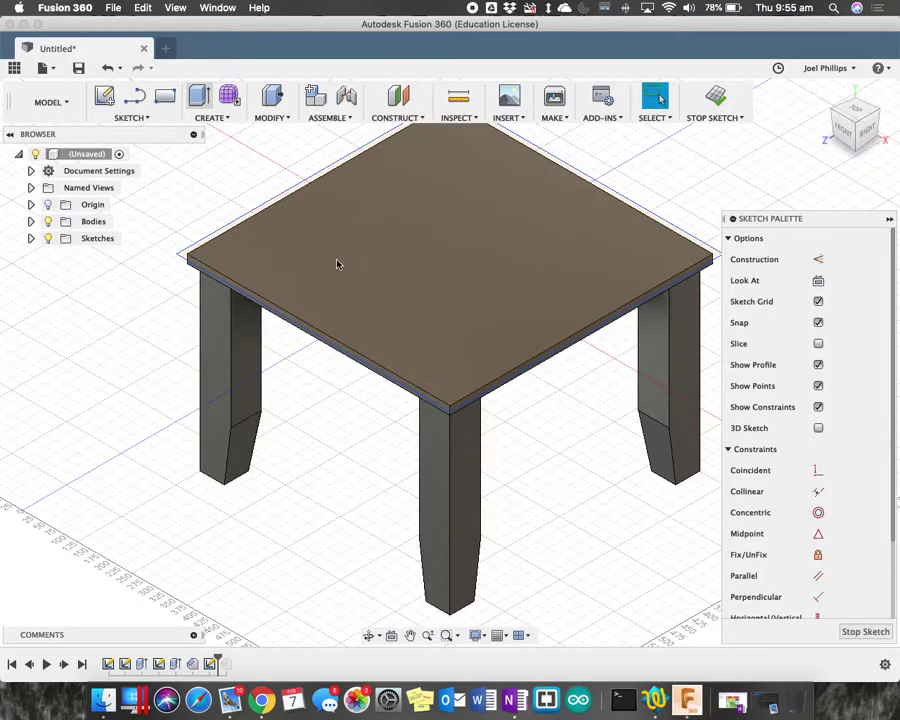
click(282, 281)
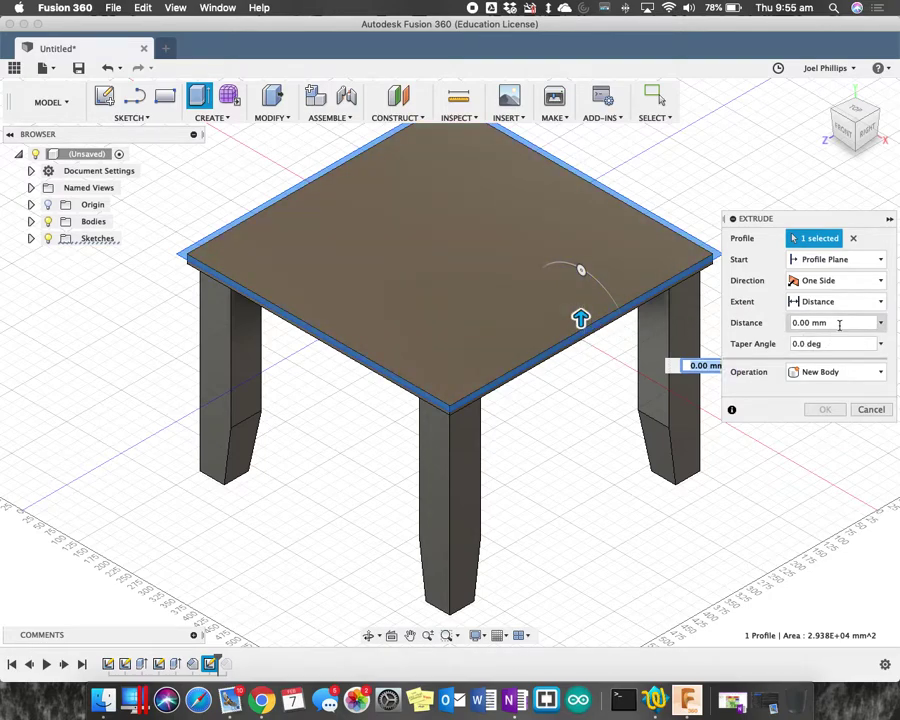
drag(839, 324, 737, 321)
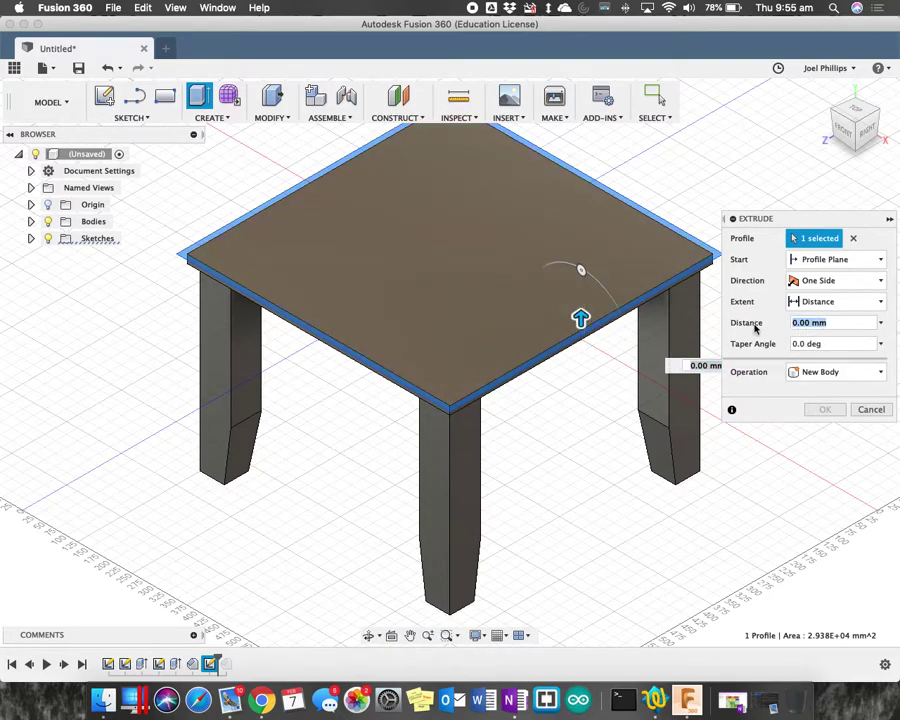
text(20)
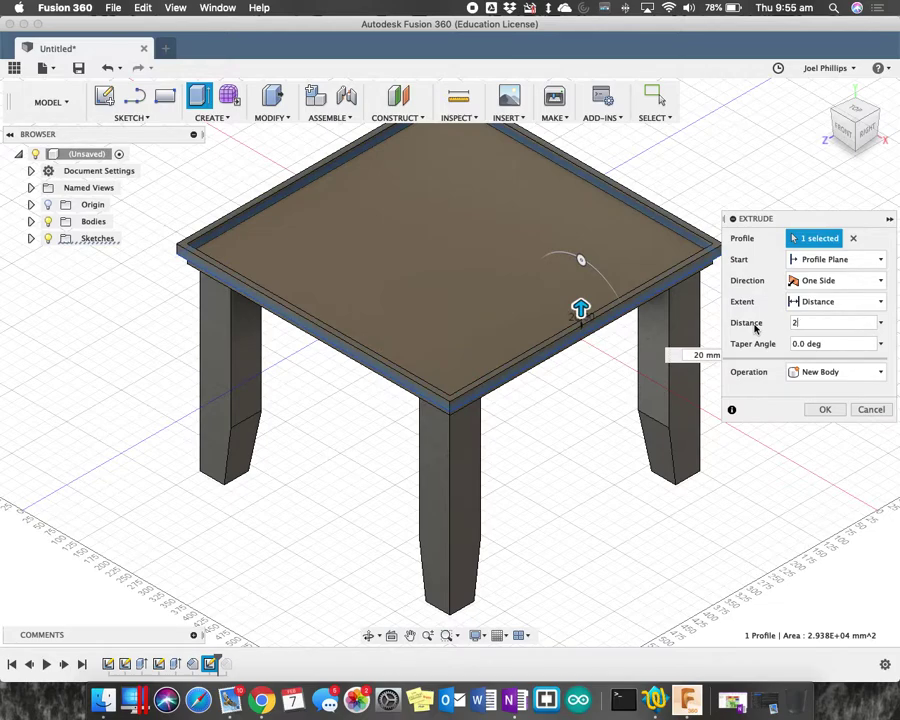
text(5)
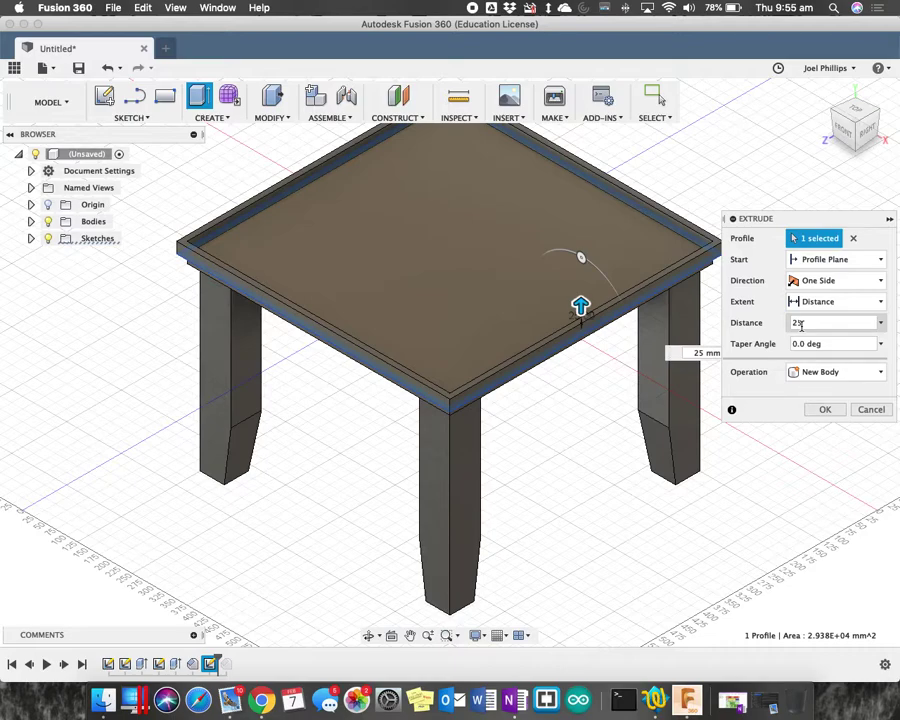
click(797, 322)
text(-)
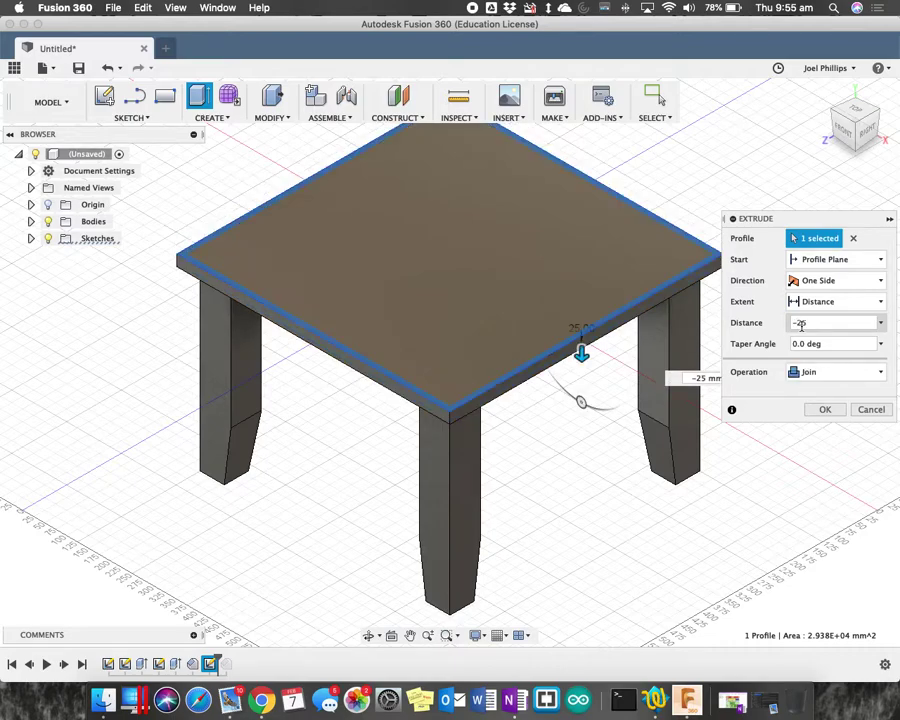
click(822, 409)
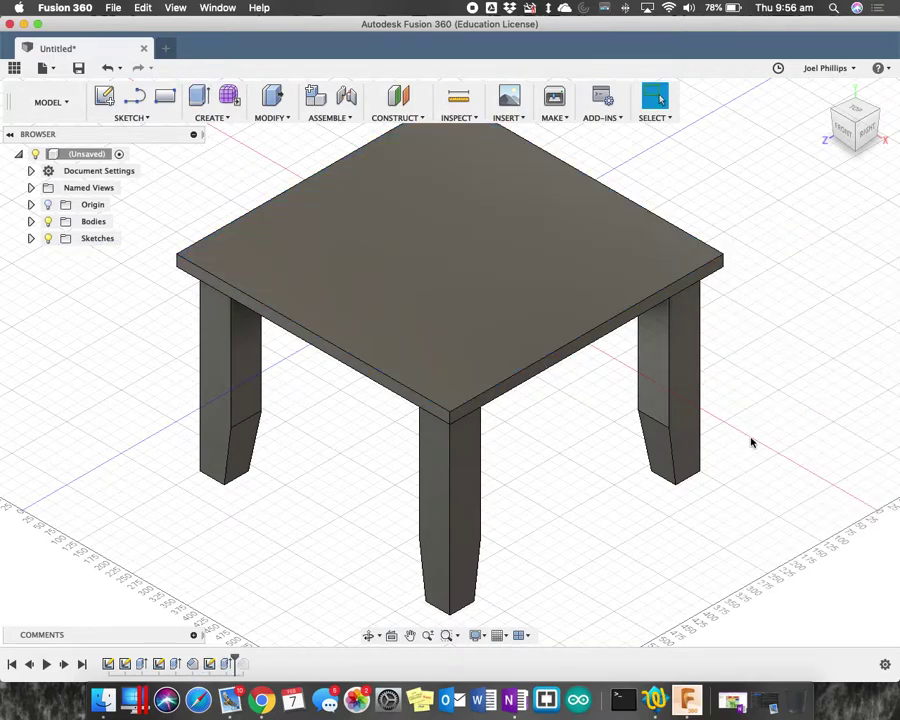
Start saving the design and create a new project named Coffee Table among the save locations
click(79, 69)
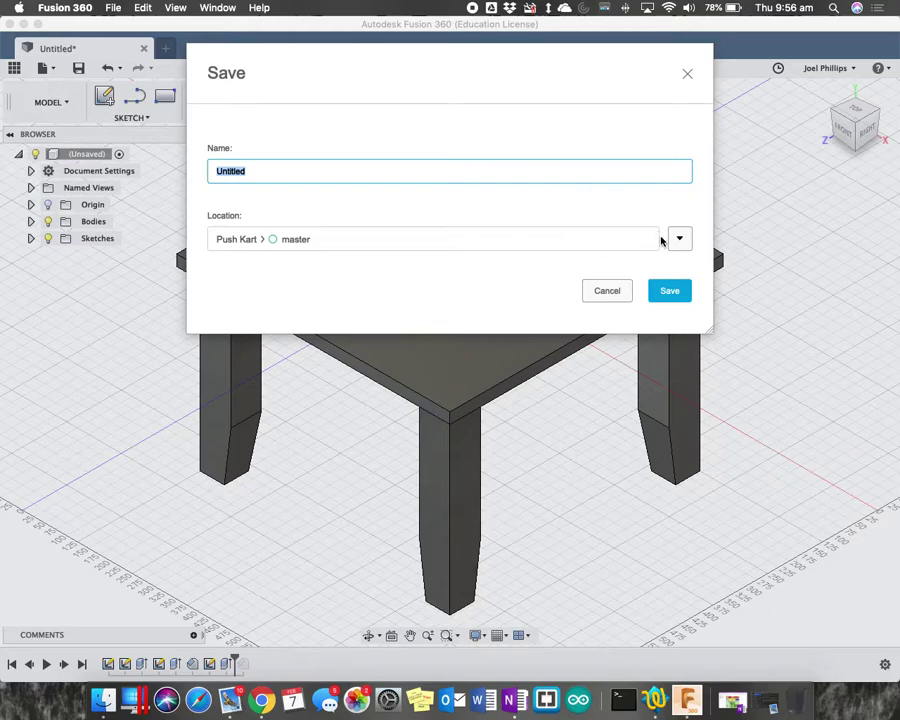
click(686, 238)
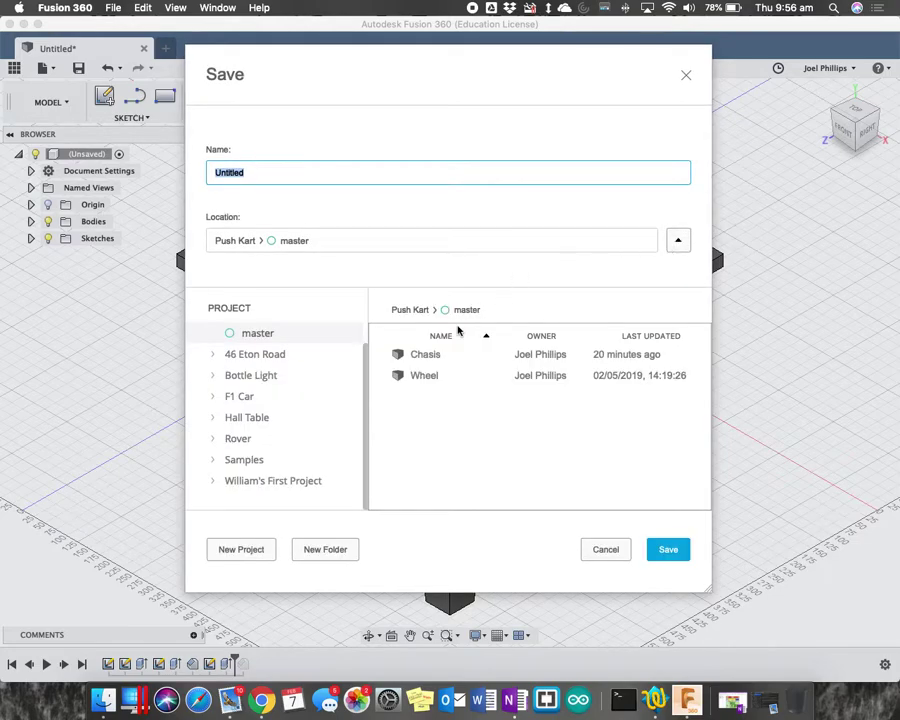
click(251, 548)
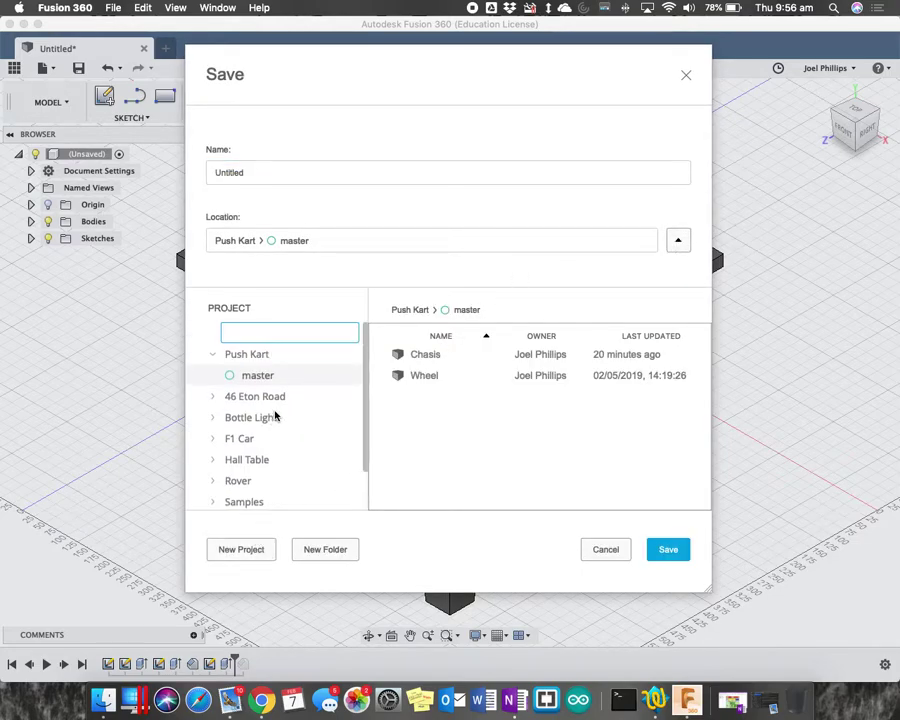
text(Coffee Table)
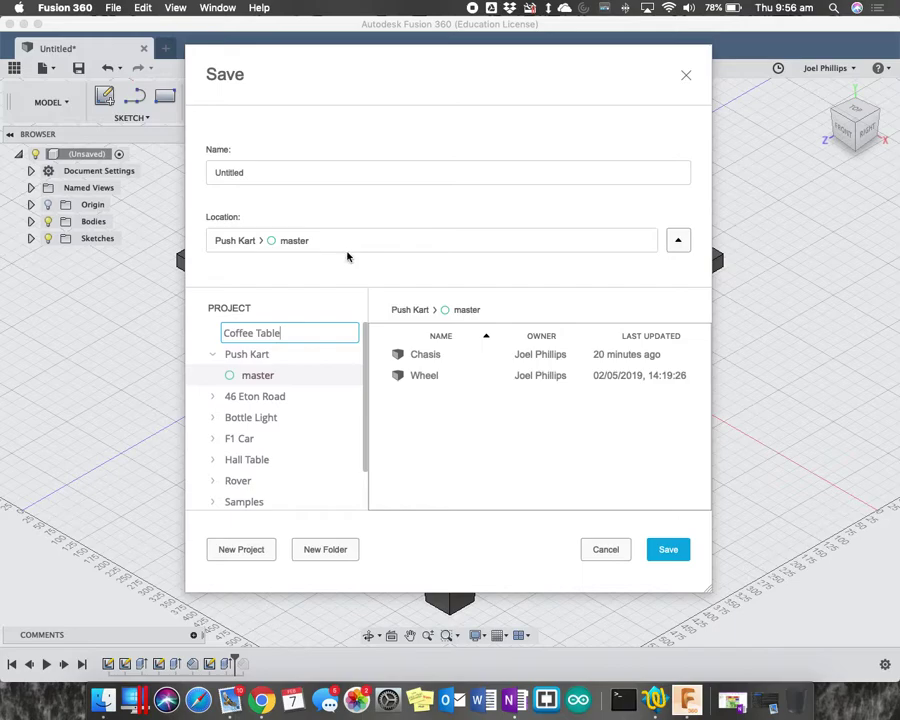
Name the design Coffee Base and save it
click(255, 171)
double_click(255, 171)
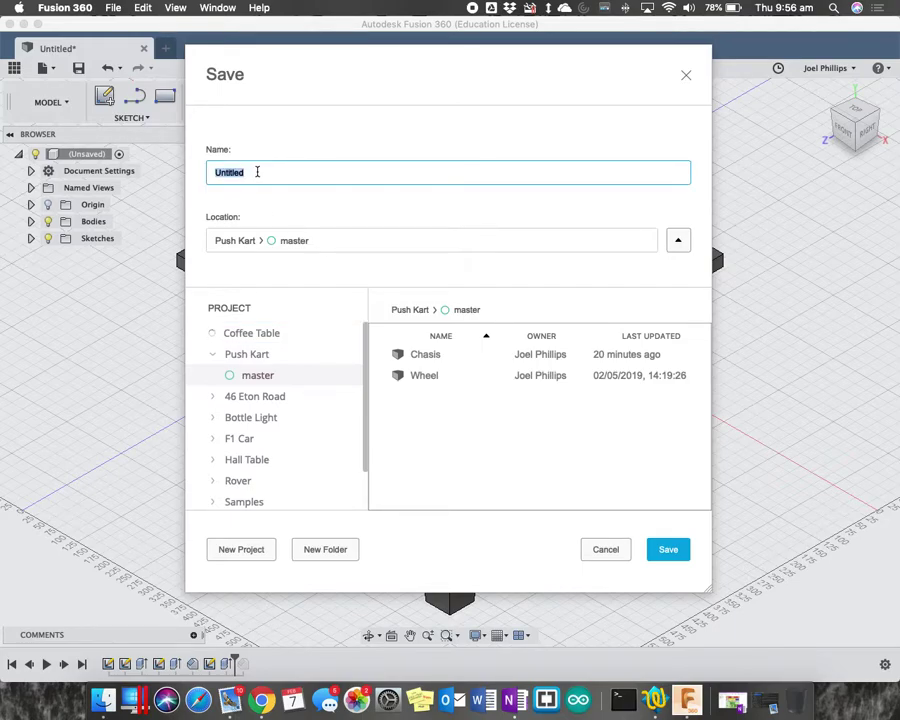
text(Coo)
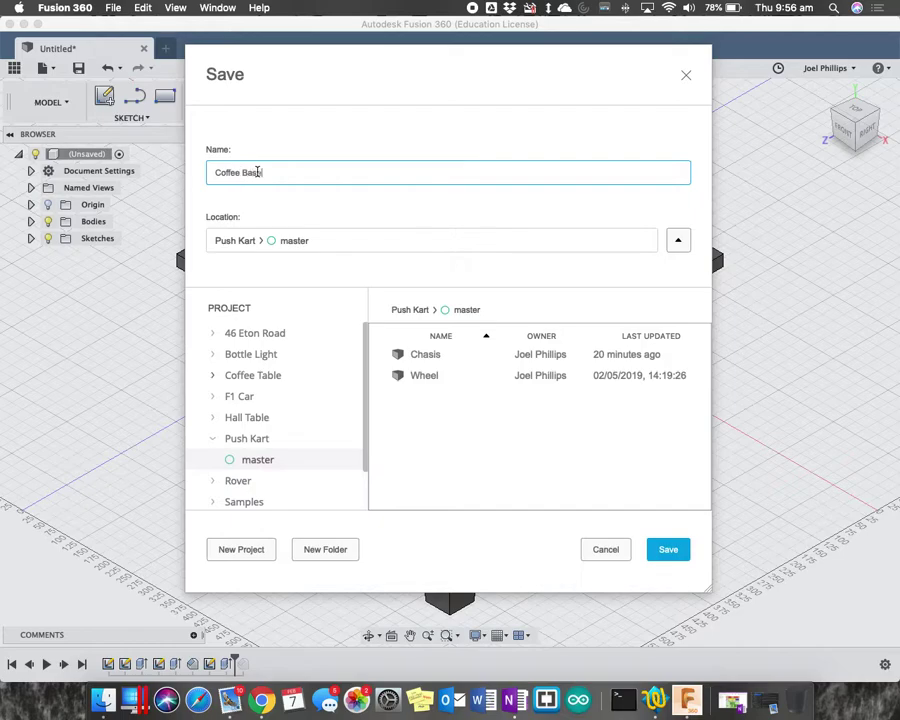
click(668, 549)
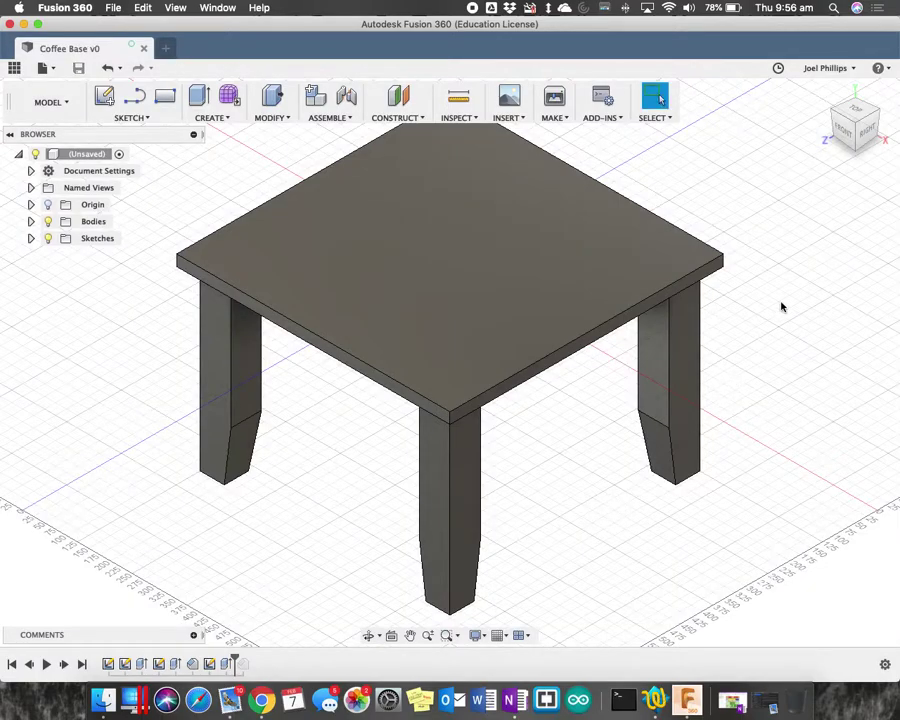
click(857, 132)
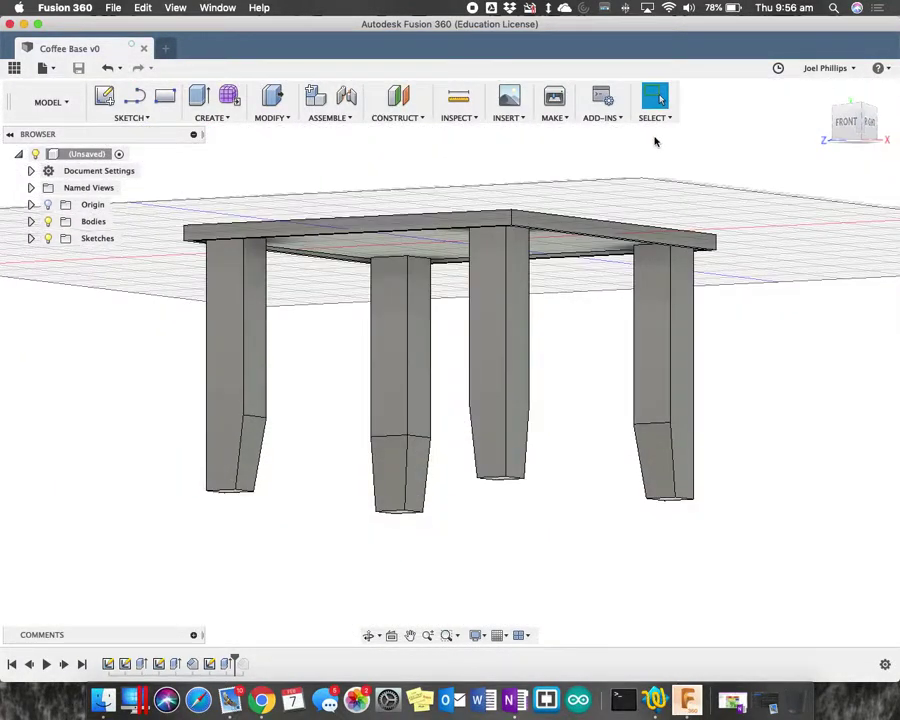